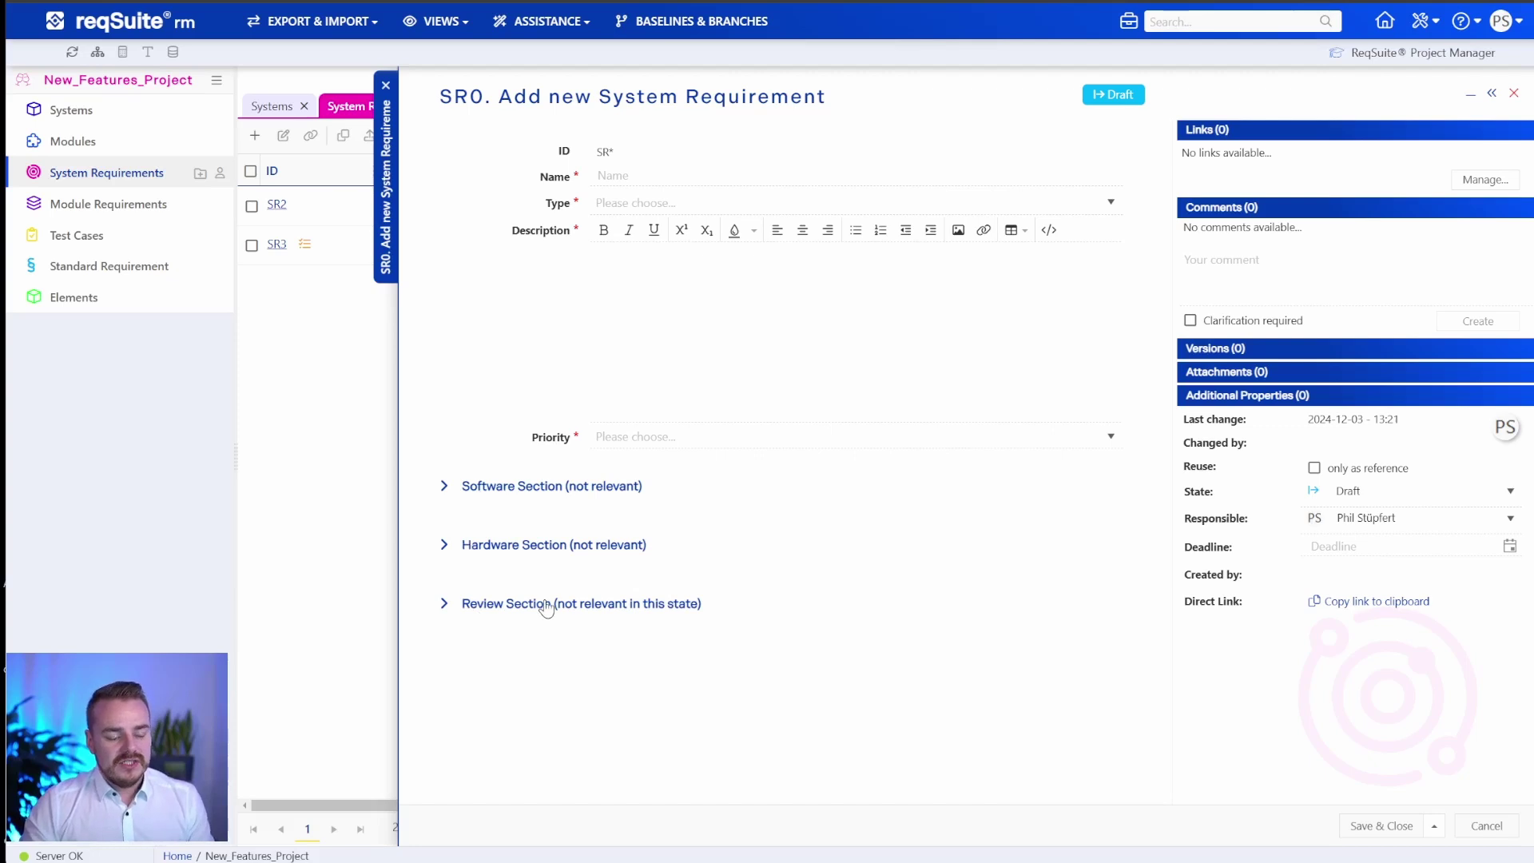
Look into the collapsed Software Section of the new system requirement and close it again
{"action": "left_click", "coordinate": [487, 490]}
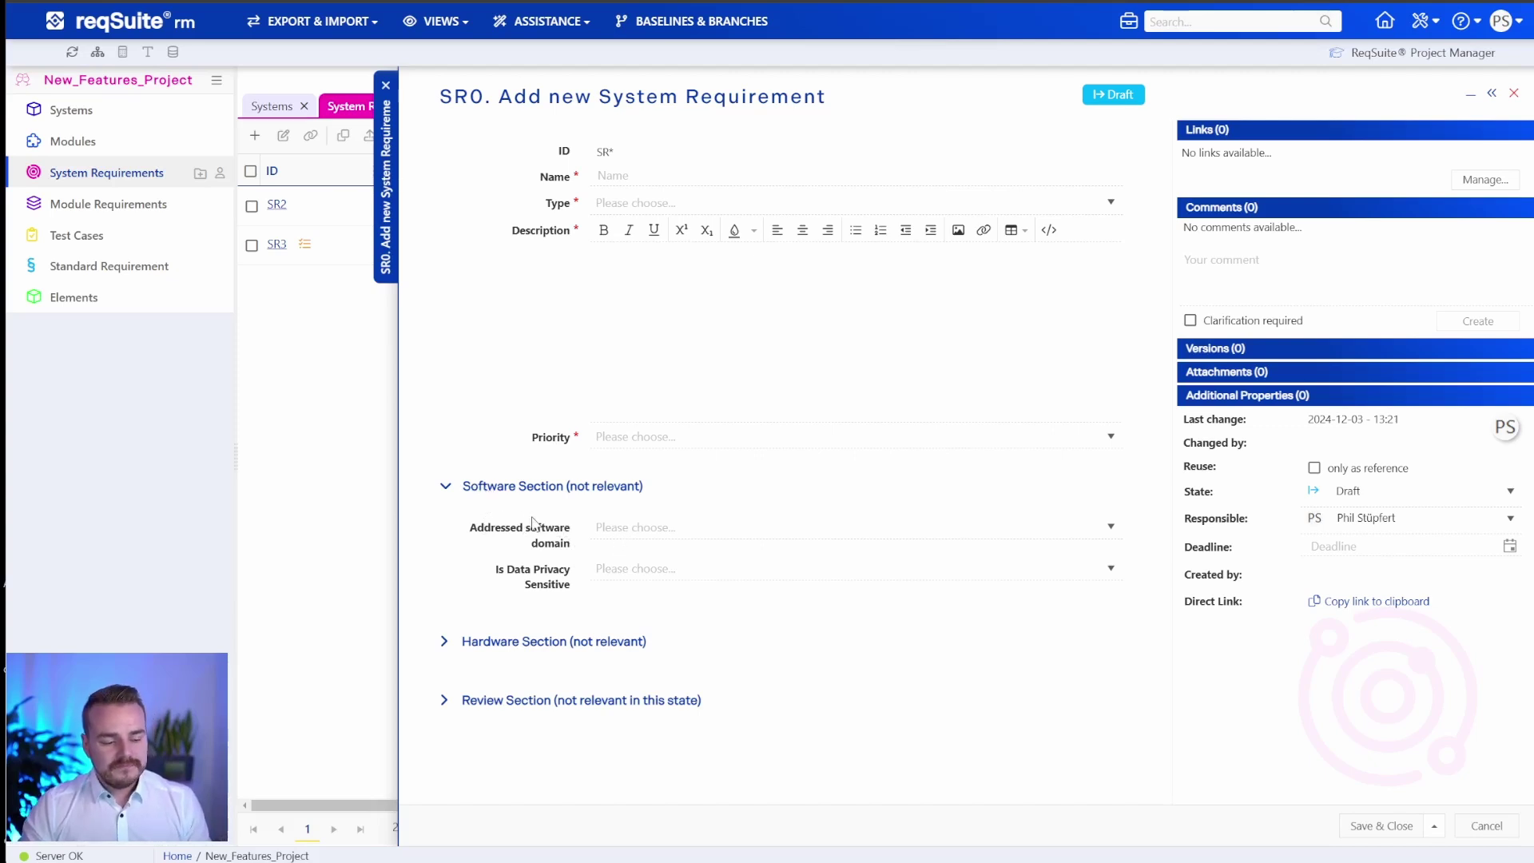
{"action": "left_click", "coordinate": [514, 491]}
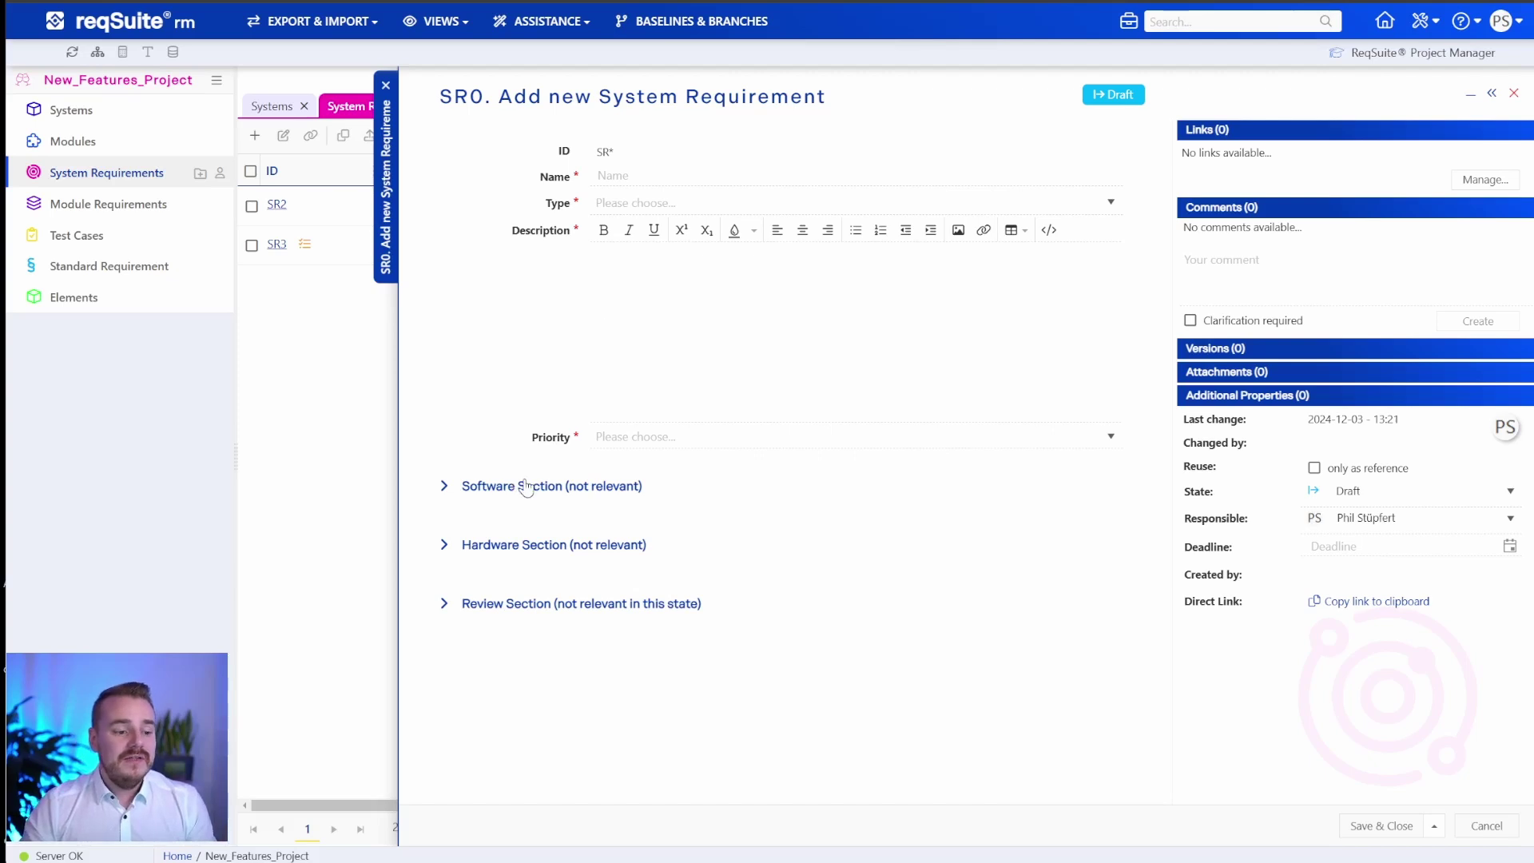
Name the new system requirement "System Requirement One"
{"action": "left_click", "coordinate": [667, 182]}
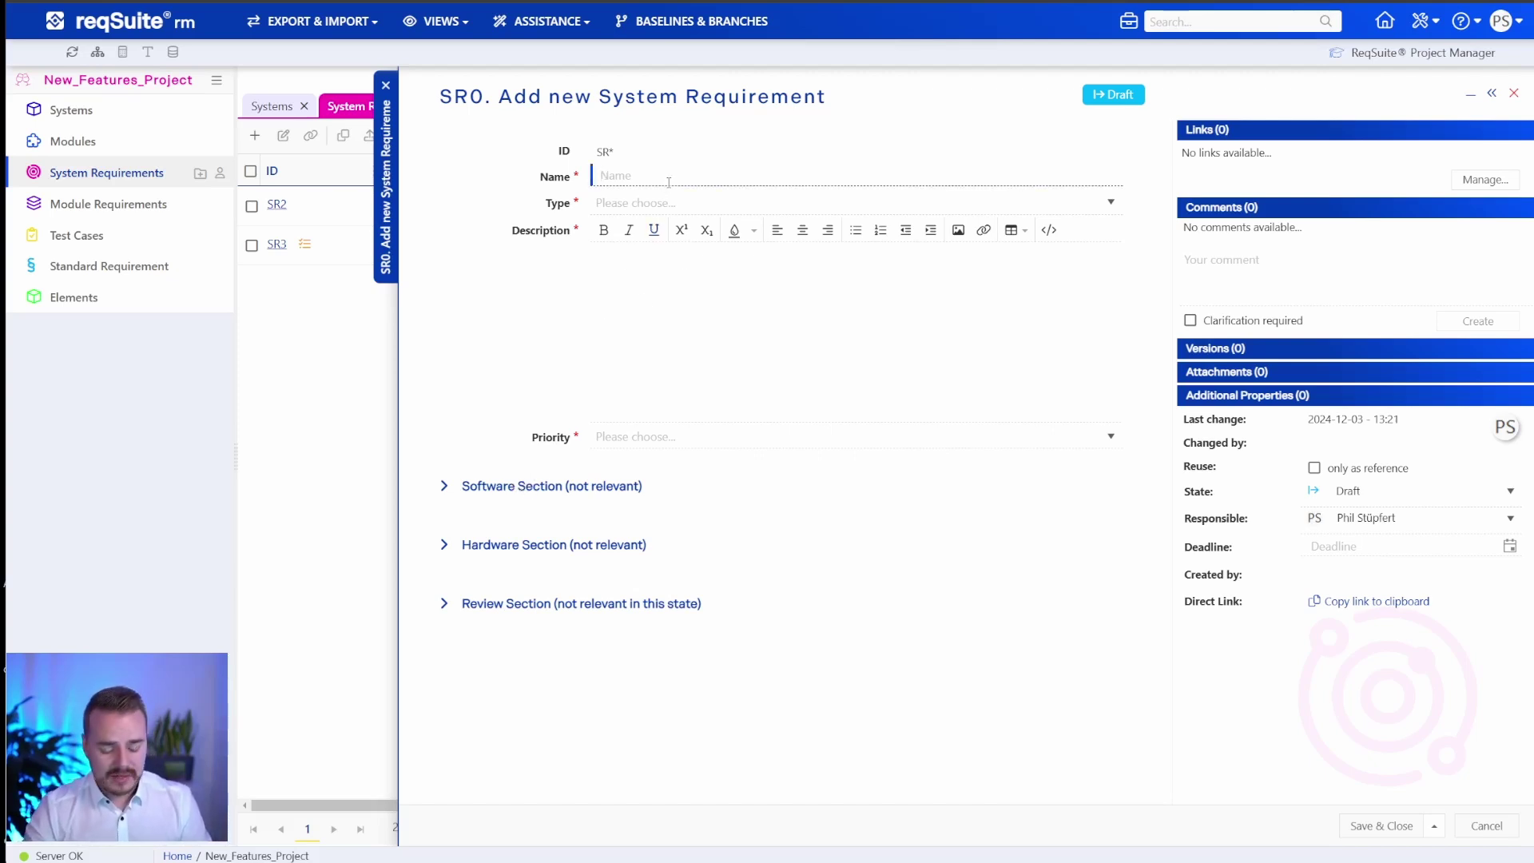
{"action": "type", "text": "Syste"}
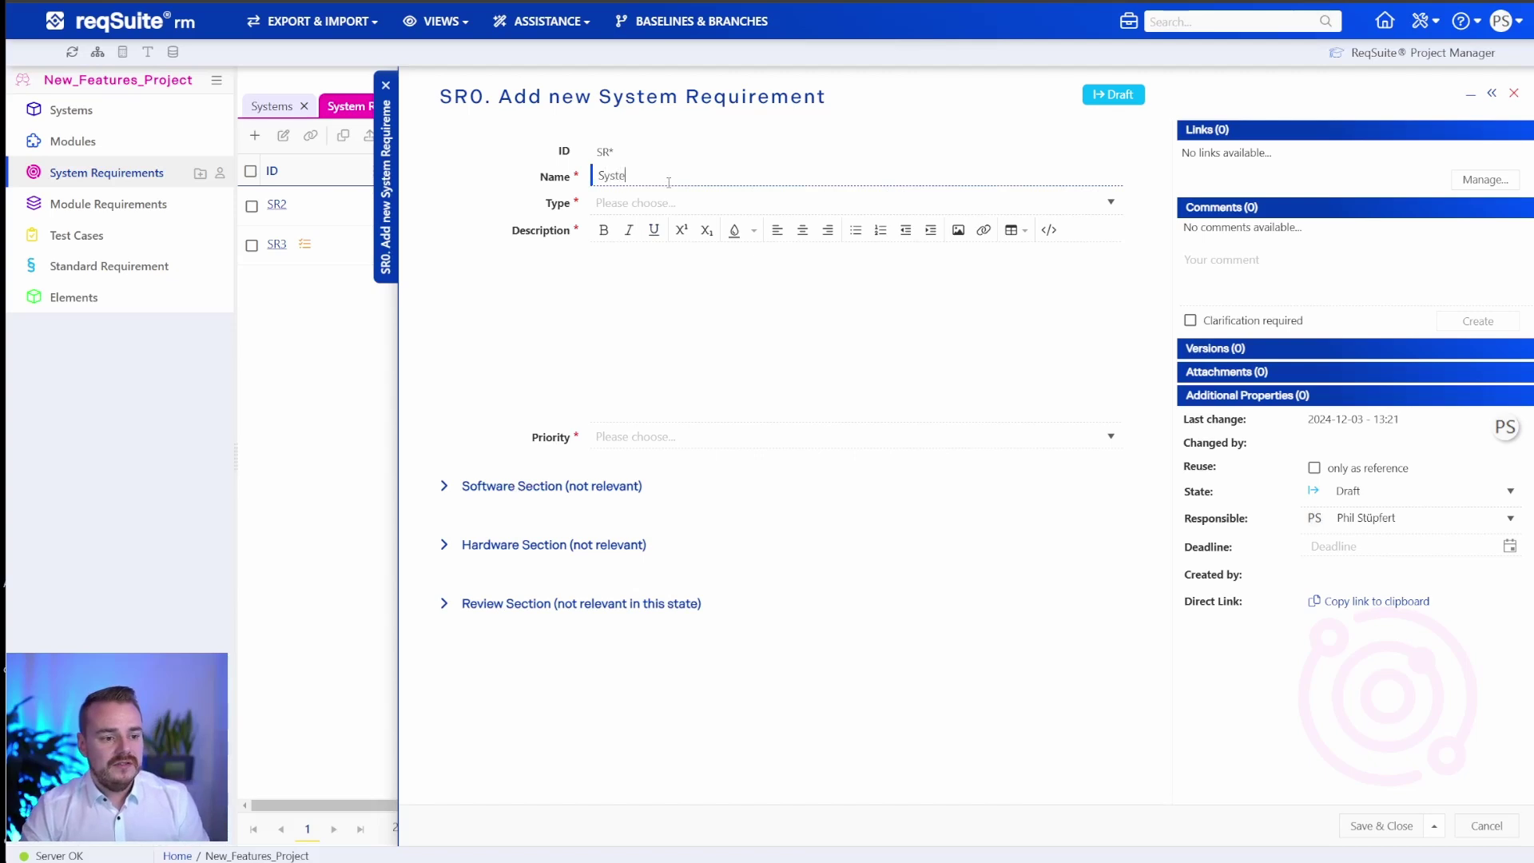
{"action": "type", "text": "m Requirement One"}
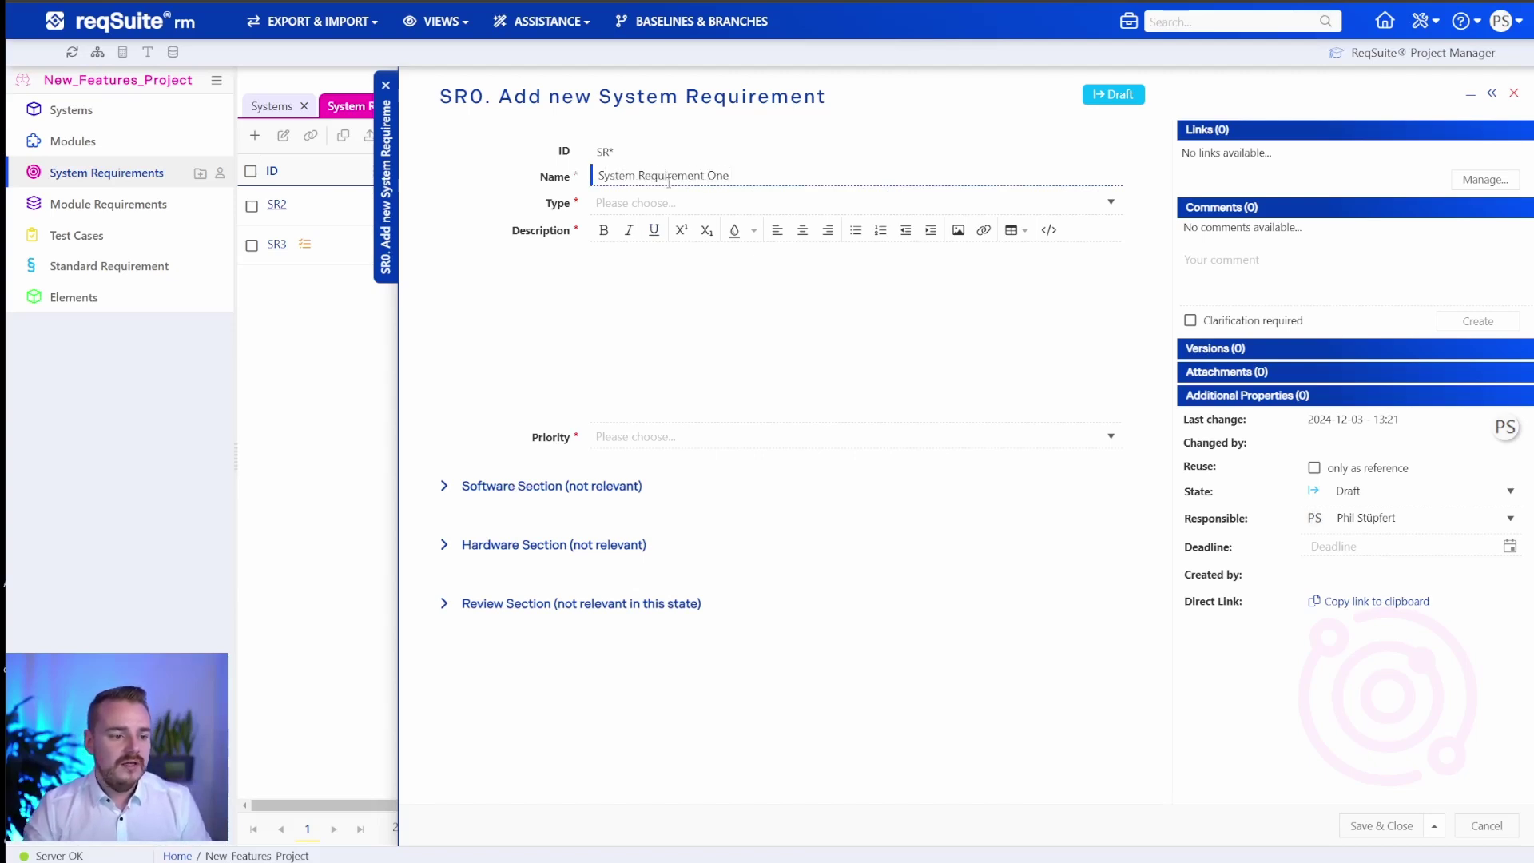
Set the requirement's type to Hardware and view the Material Informations field in the Hardware Section
{"action": "left_click", "coordinate": [673, 204]}
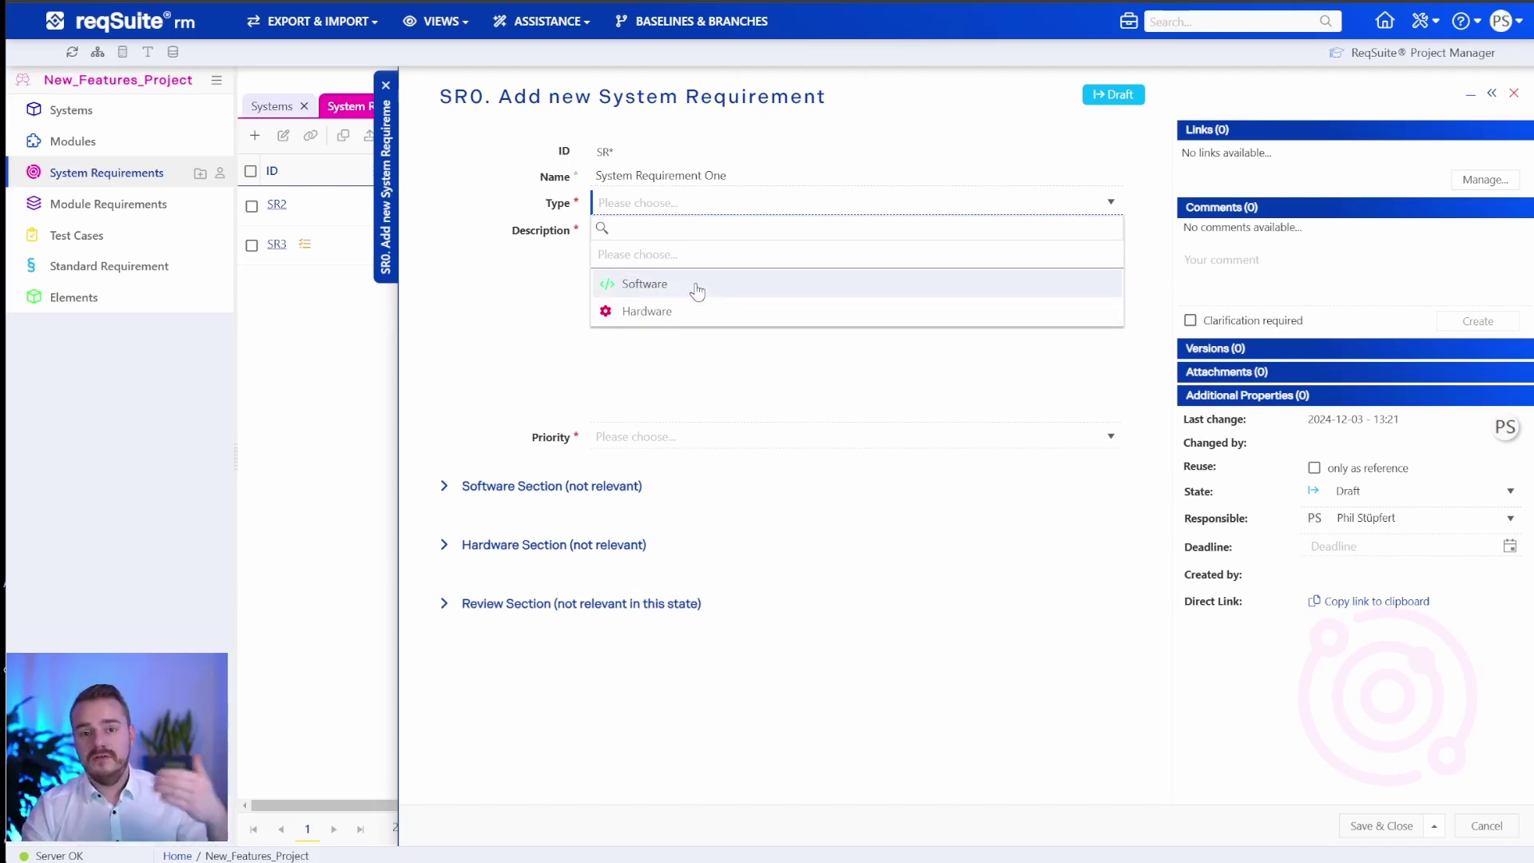
{"action": "left_click", "coordinate": [680, 313]}
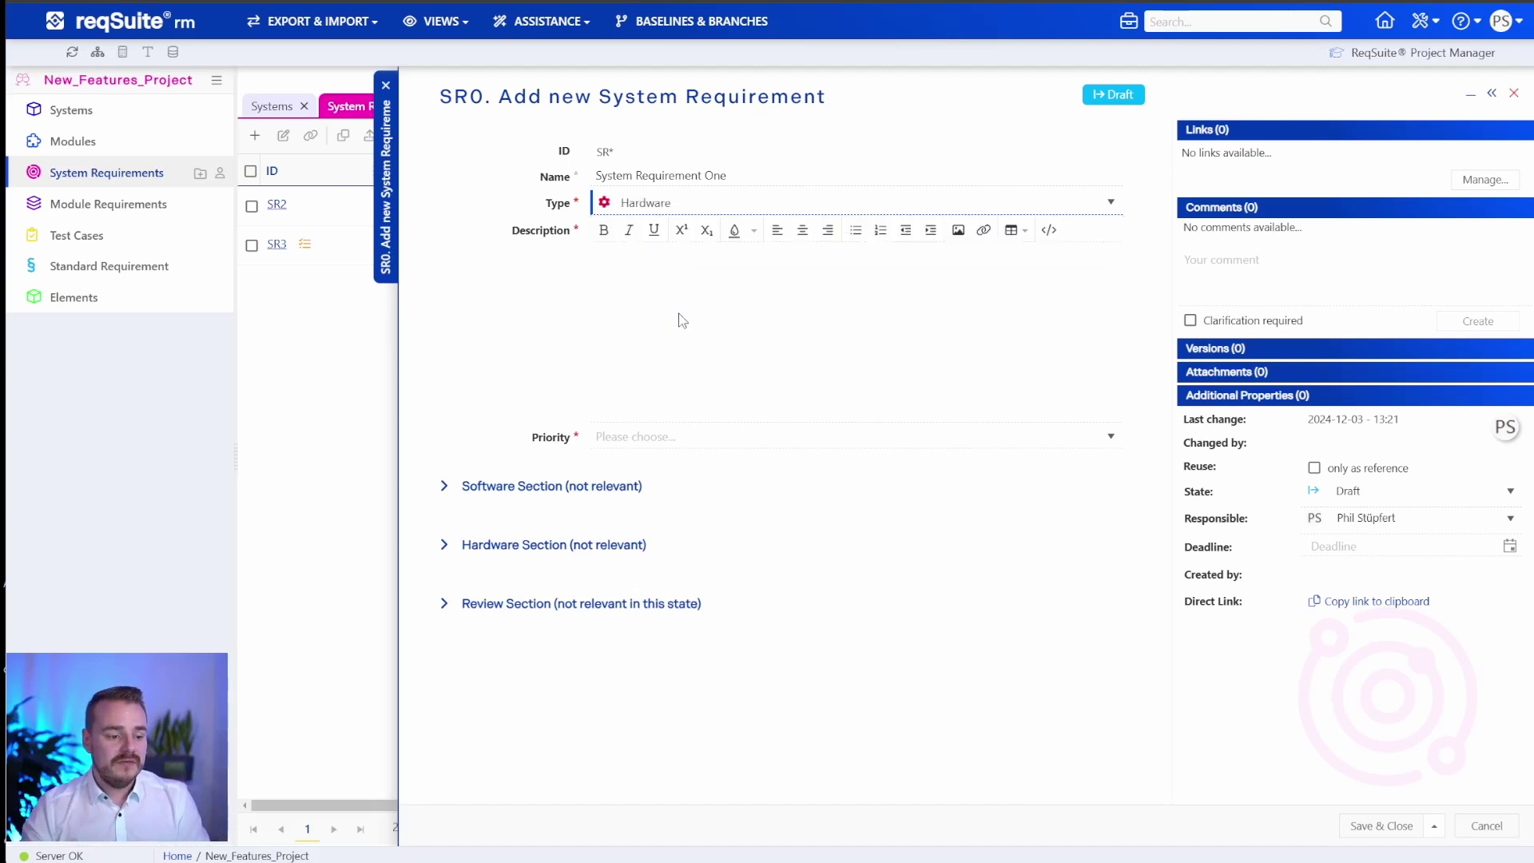
{"action": "scroll", "coordinate": [515, 531], "scroll_direction": "down", "scroll_amount": 2}
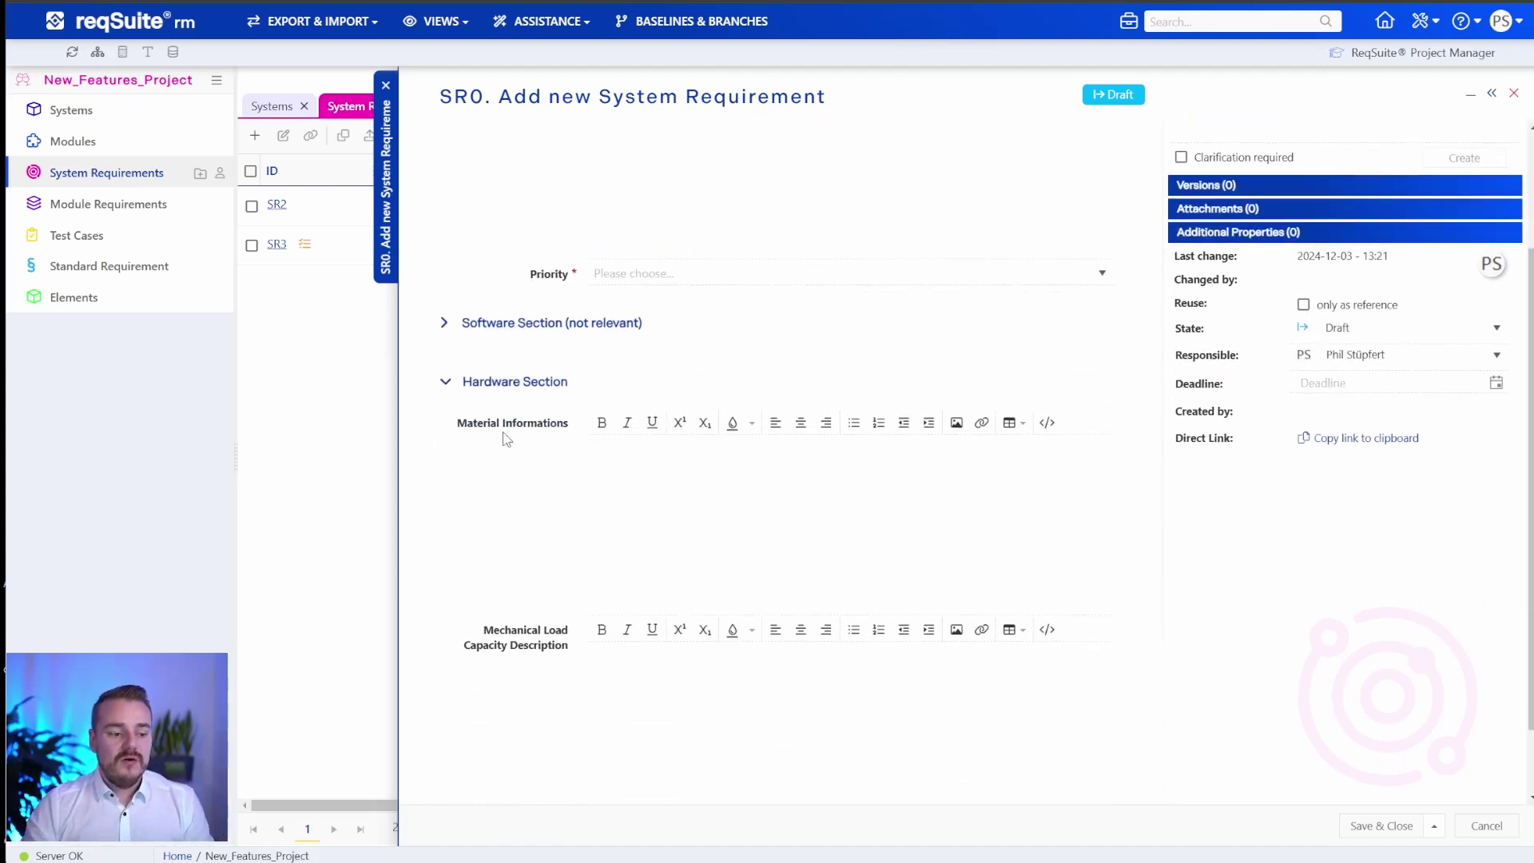
{"action": "left_click", "coordinate": [655, 491]}
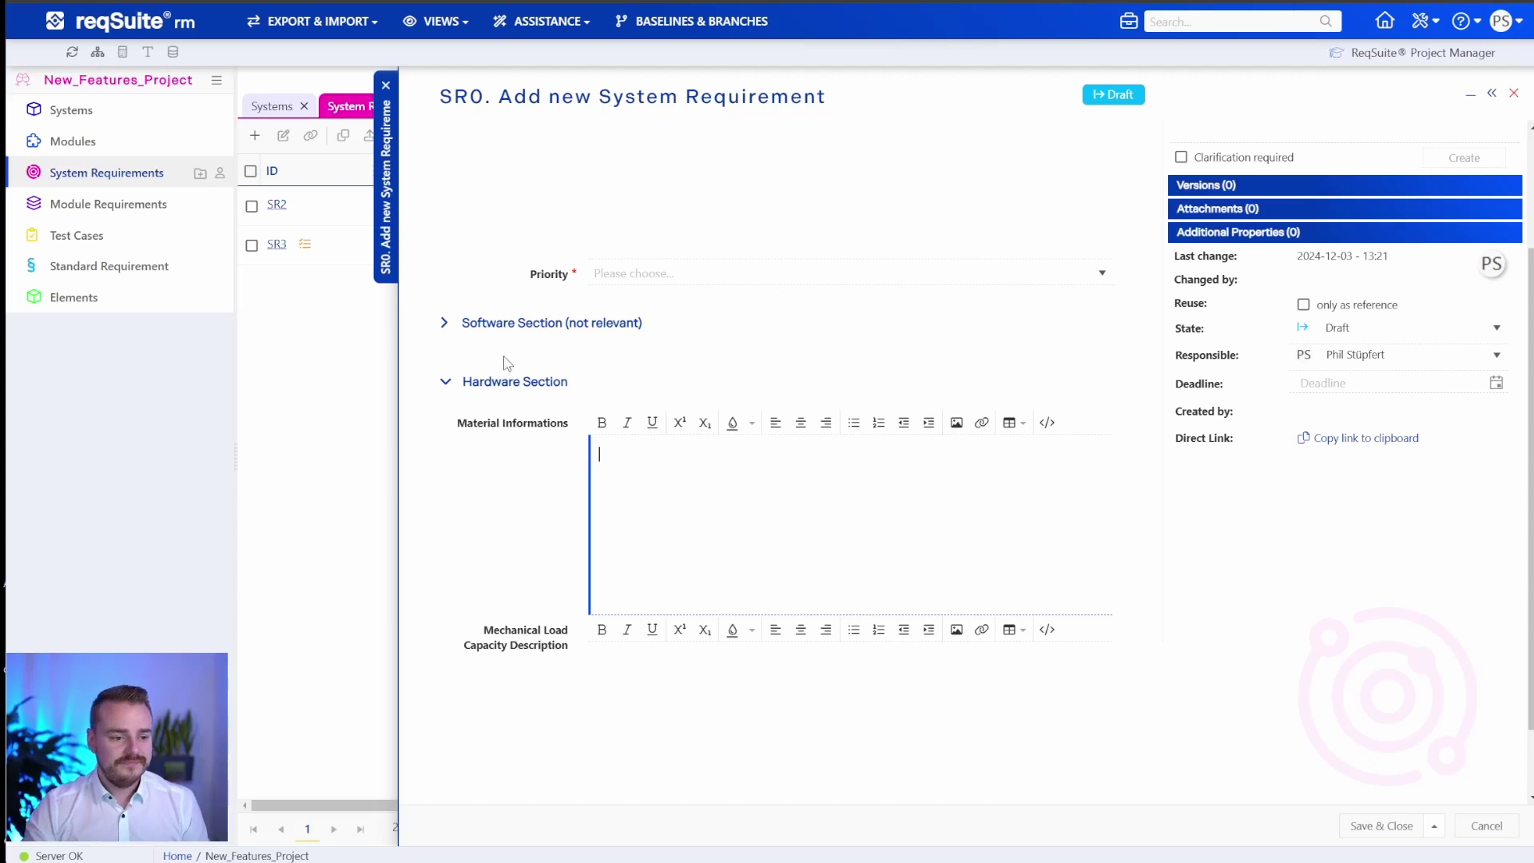
Set the requirement's type to Software
{"action": "scroll", "coordinate": [509, 363], "scroll_direction": "up", "scroll_amount": 2}
{"action": "left_click", "coordinate": [683, 201]}
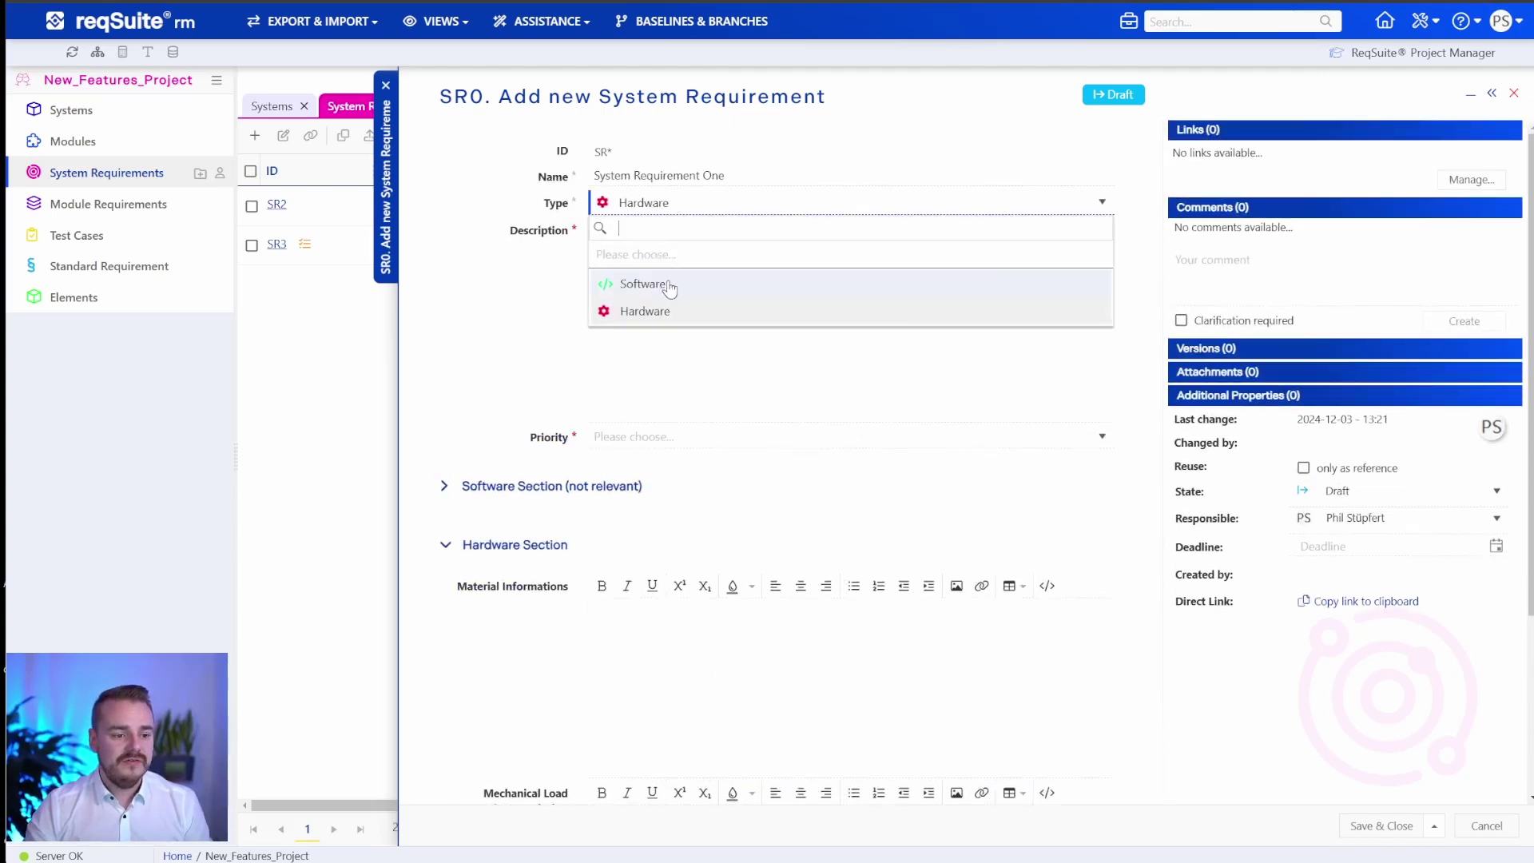
{"action": "left_click", "coordinate": [636, 283]}
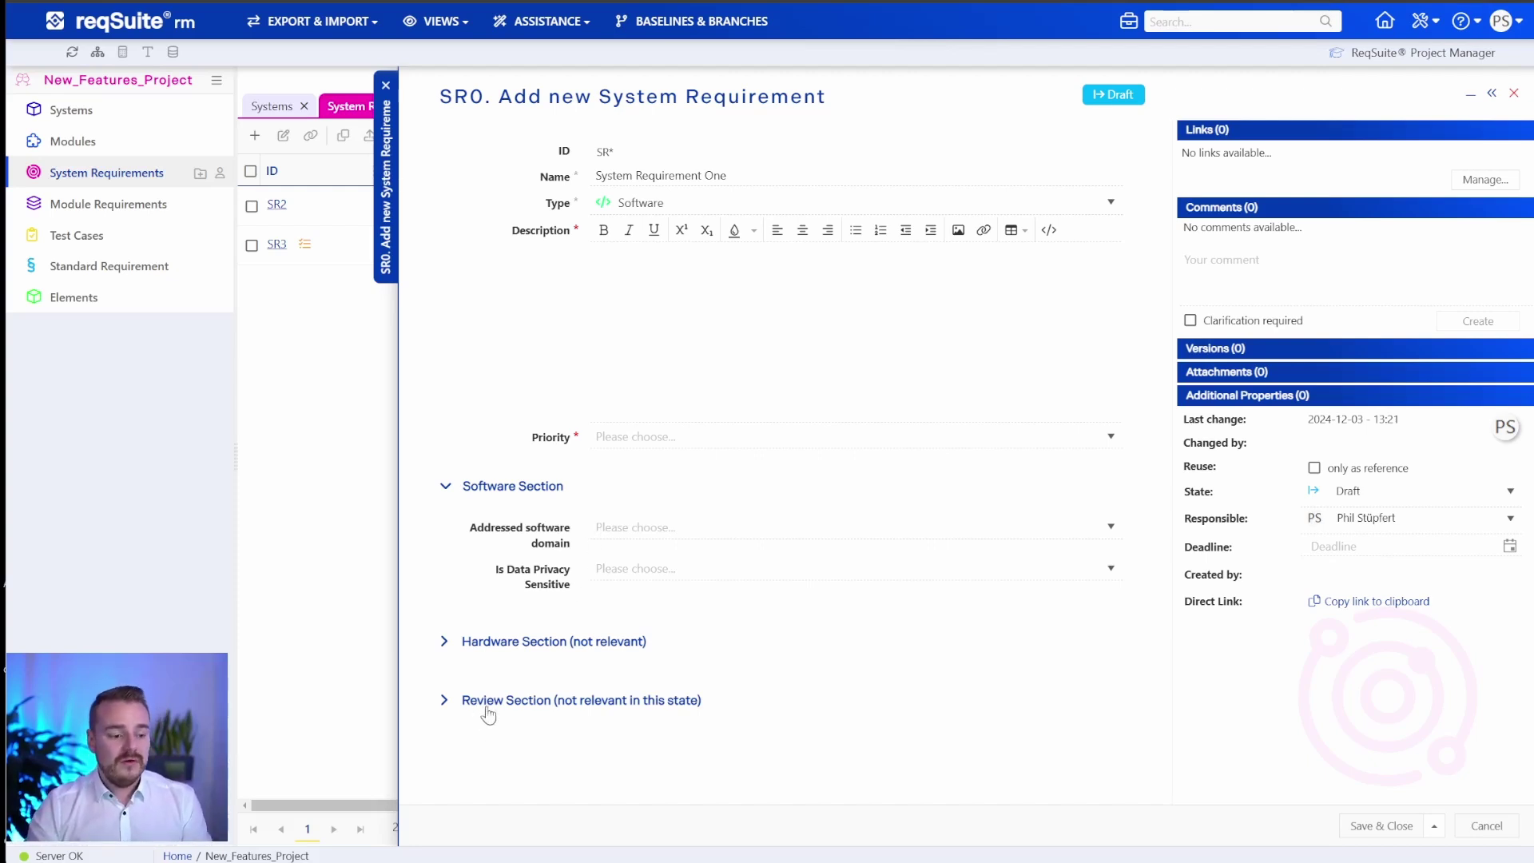
Enter "DEscription" as the requirement's description and set its priority to High
{"action": "left_click", "coordinate": [662, 299]}
{"action": "type", "text": "DE"}
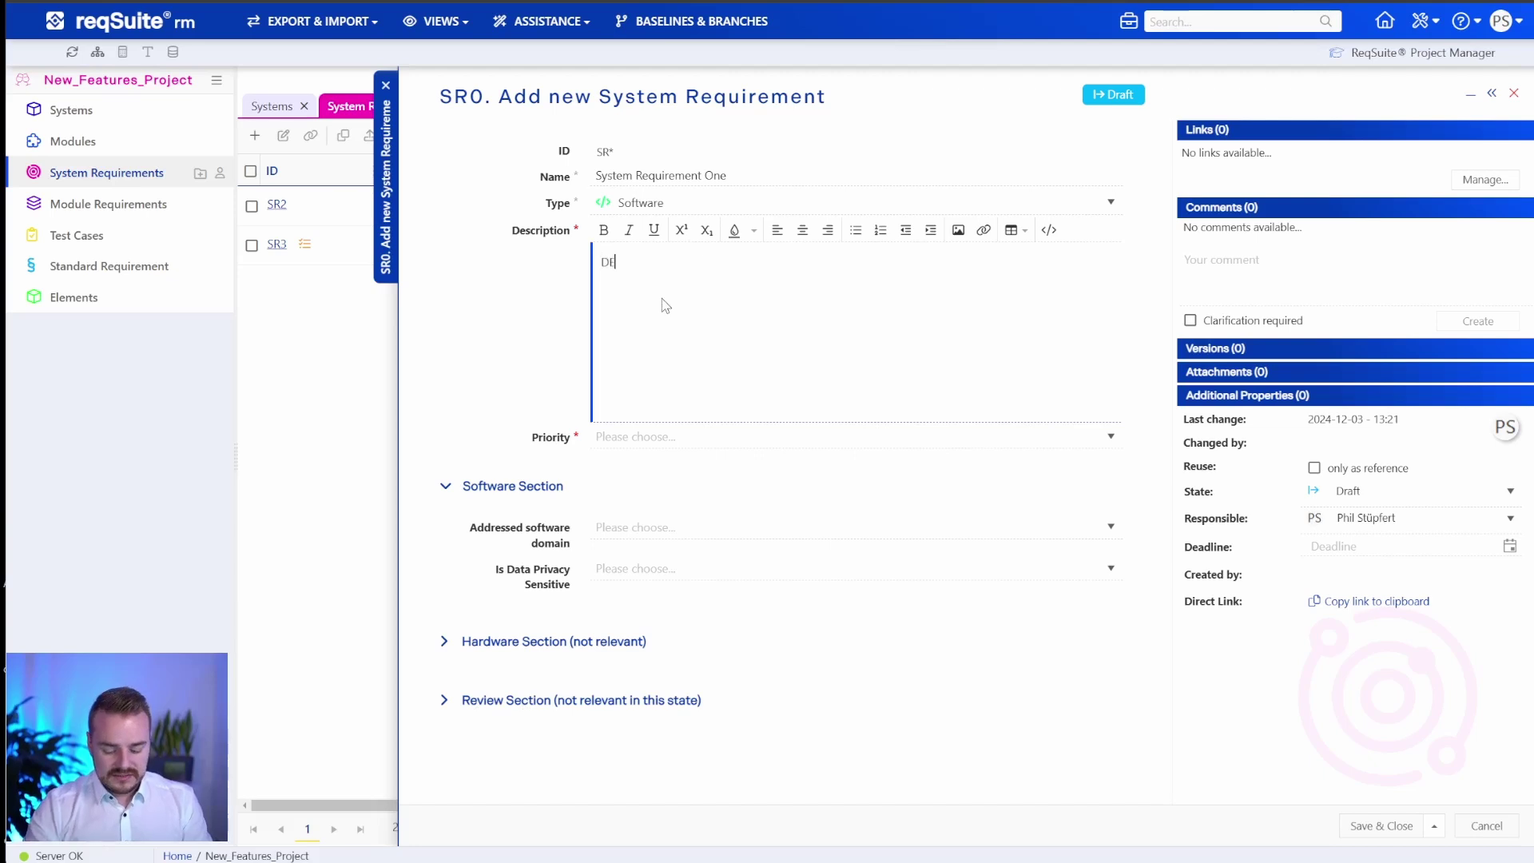
{"action": "type", "text": "scriptio"}
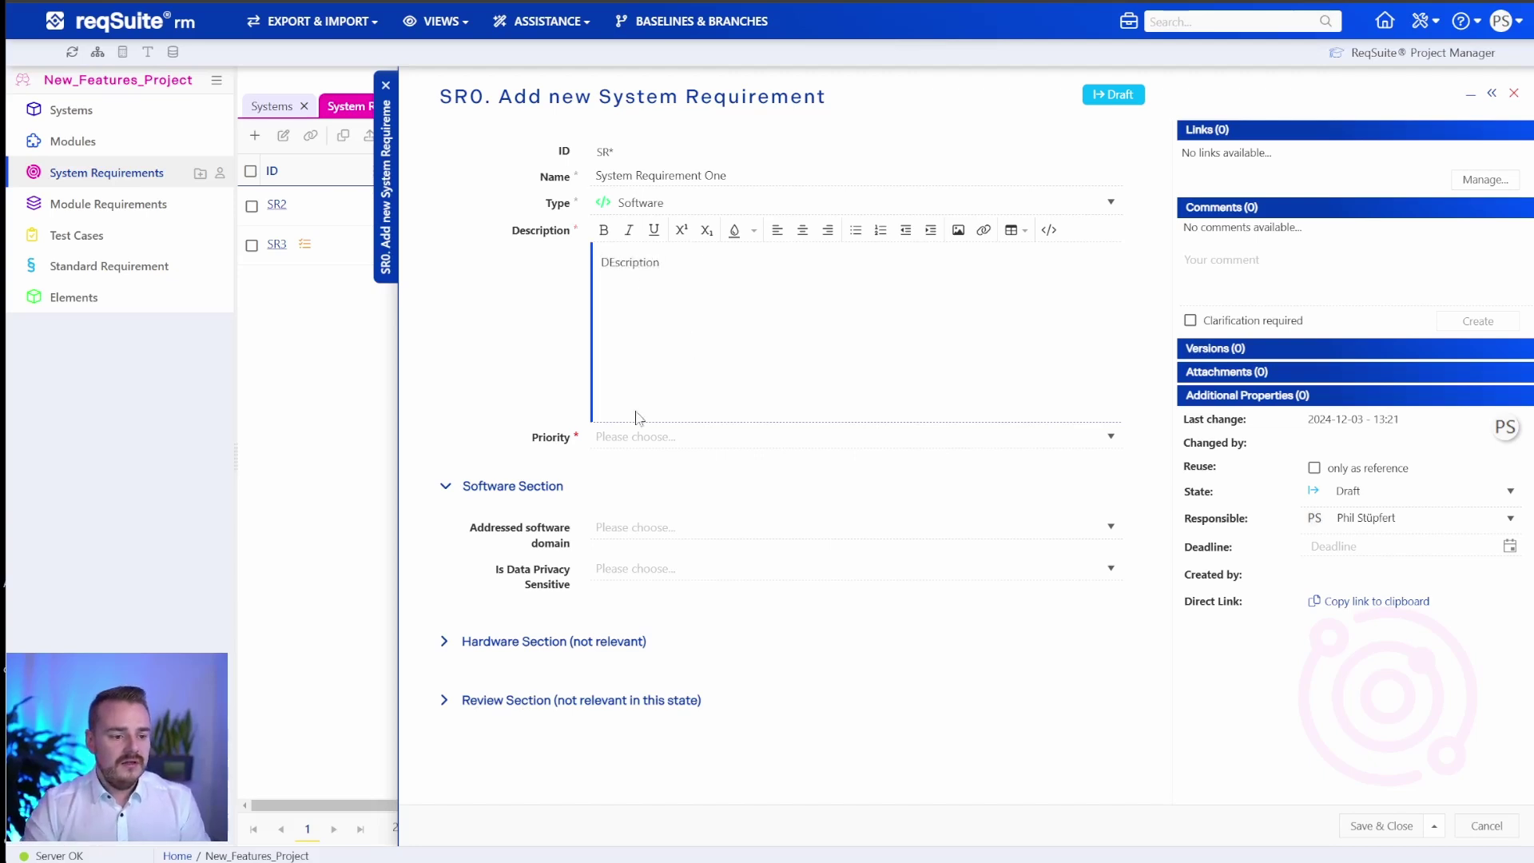
{"action": "type", "text": "n"}
{"action": "left_click", "coordinate": [650, 437]}
{"action": "left_click", "coordinate": [681, 521]}
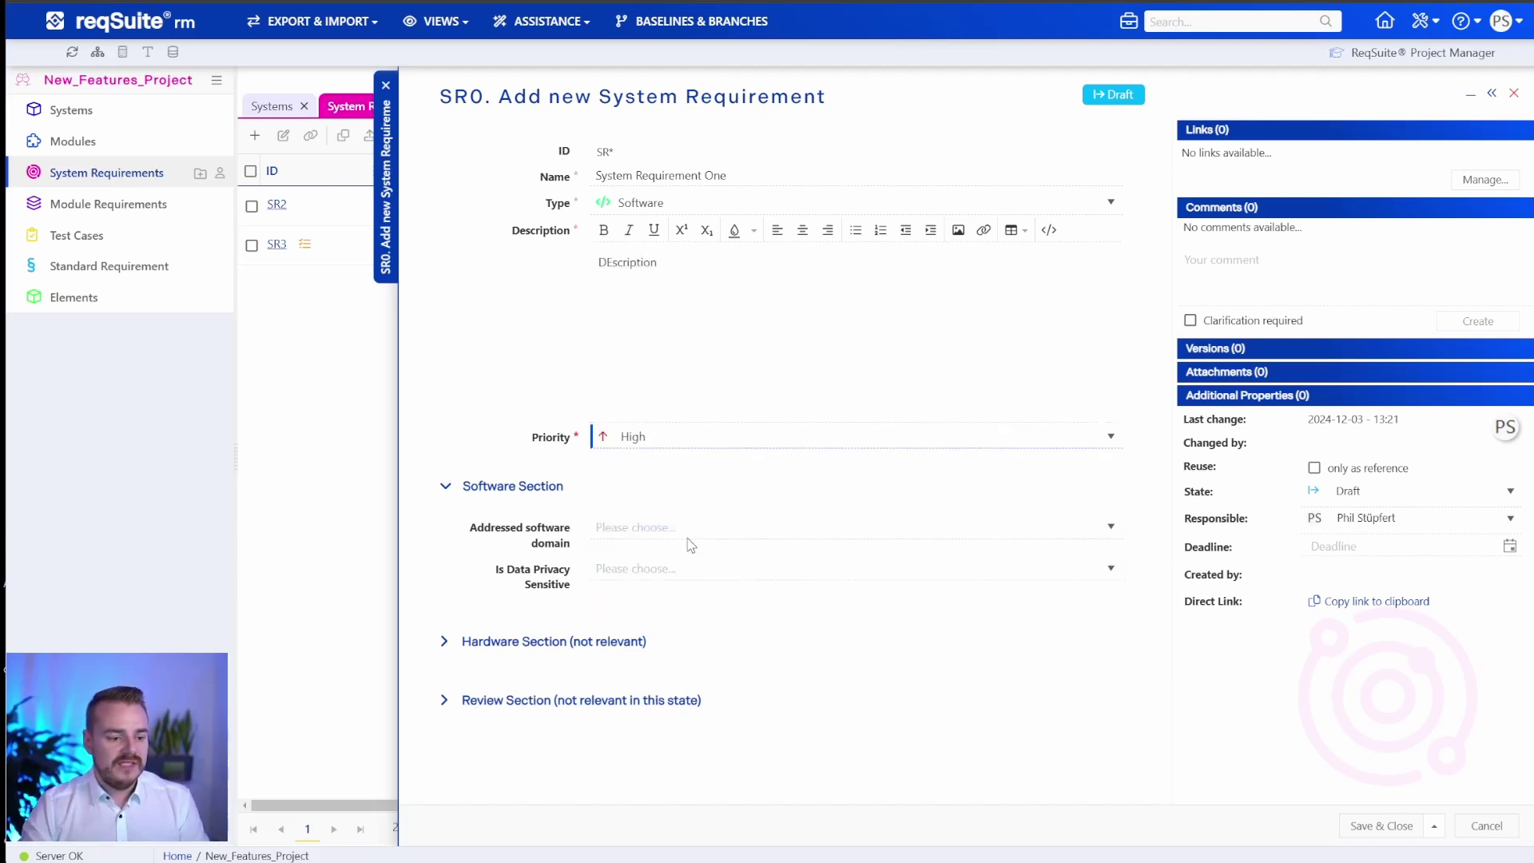
In the Software Section, set the addressed software domain to User Interface and data privacy sensitive to no
{"action": "left_click", "coordinate": [689, 529]}
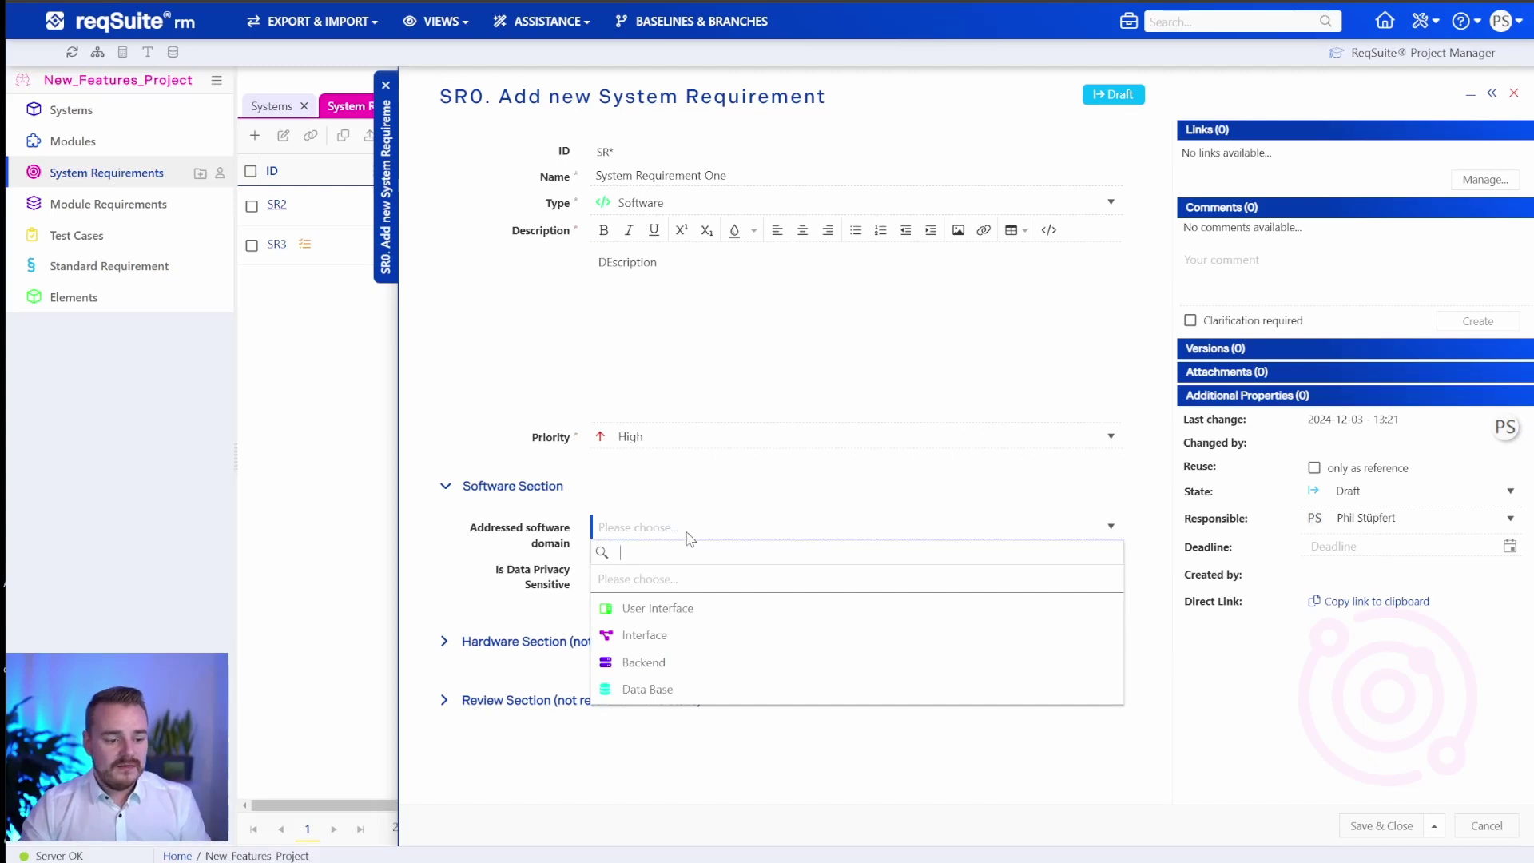
{"action": "left_click", "coordinate": [728, 615]}
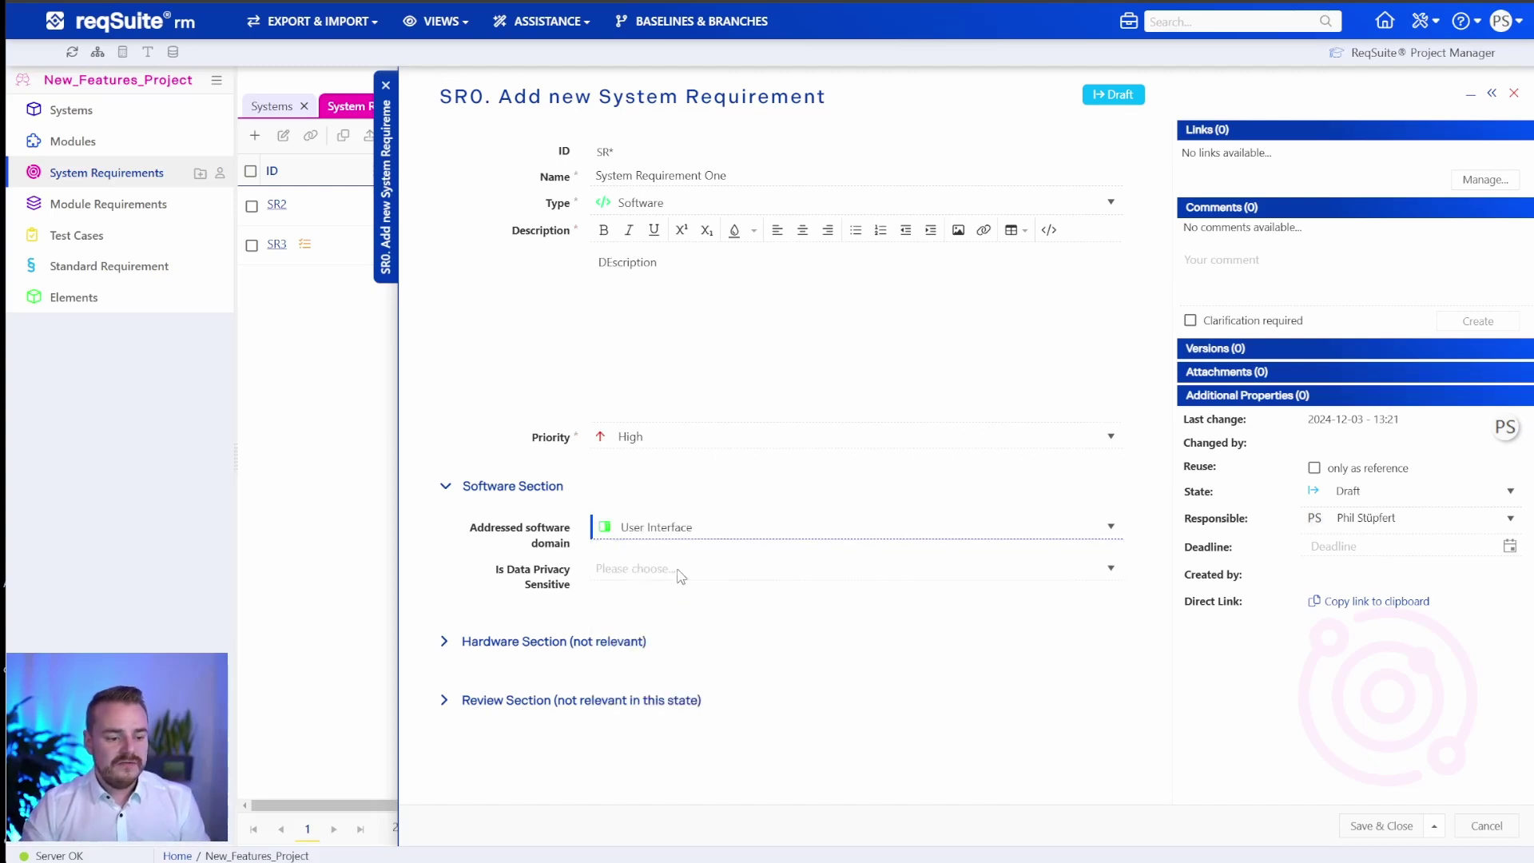
{"action": "left_click", "coordinate": [674, 572]}
{"action": "left_click", "coordinate": [611, 671]}
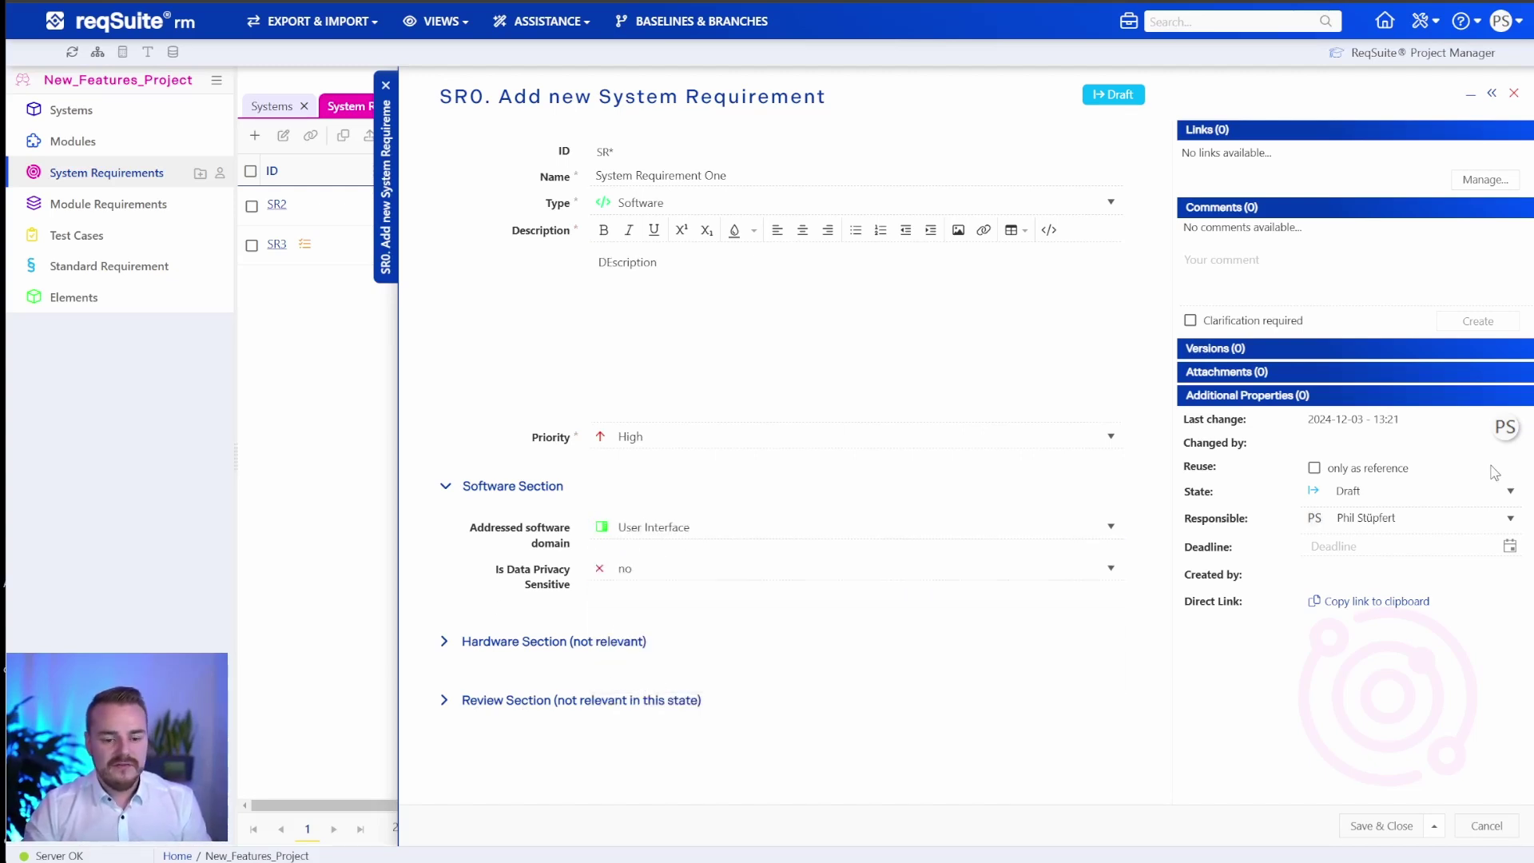
Set the requirement's state to READY TO REVIEW
{"action": "left_click", "coordinate": [1428, 491]}
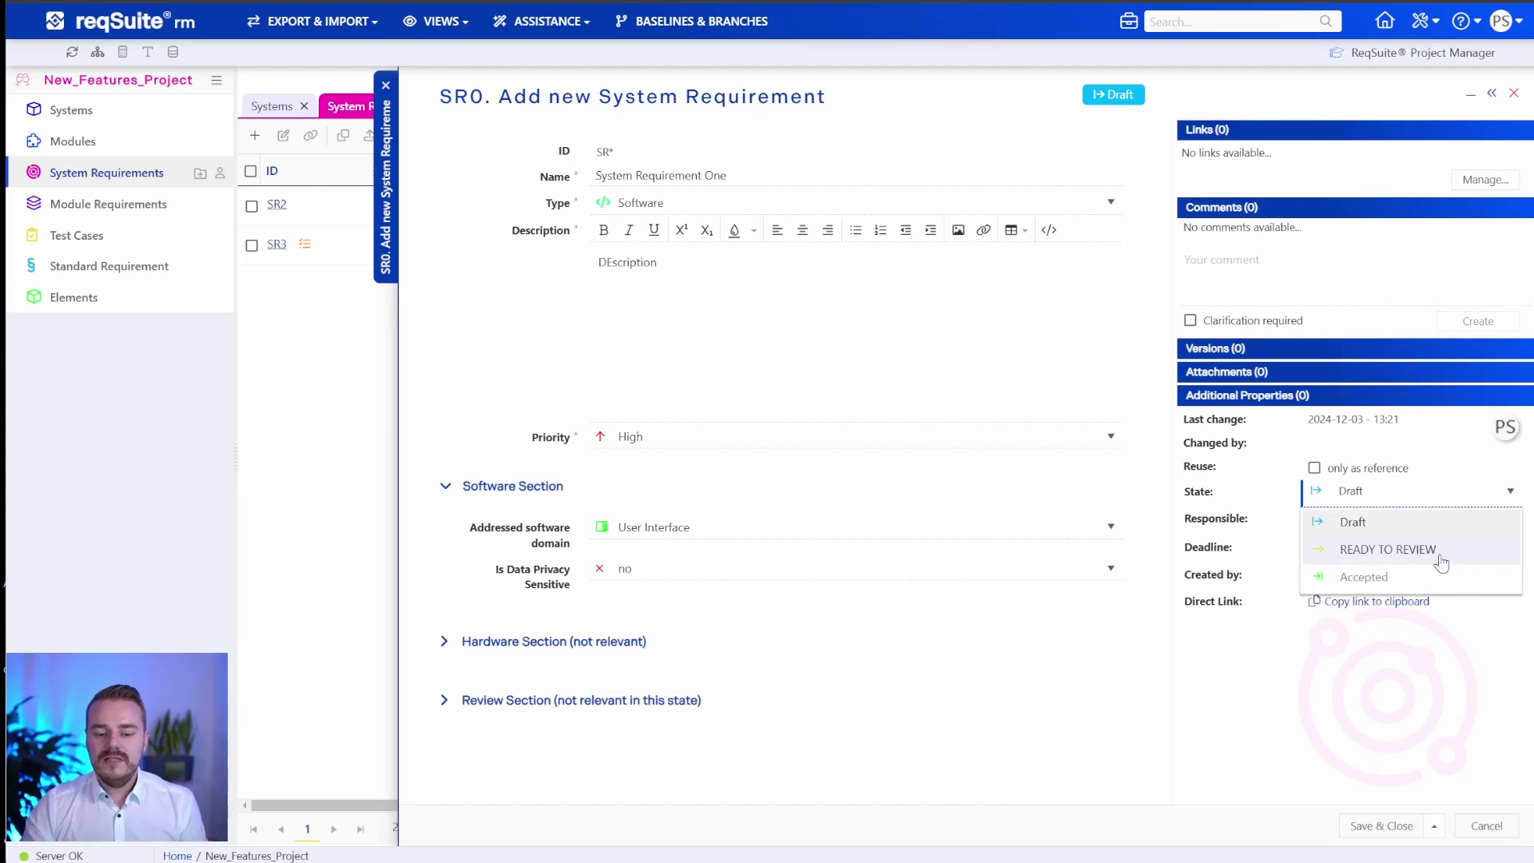
{"action": "left_click", "coordinate": [1433, 551]}
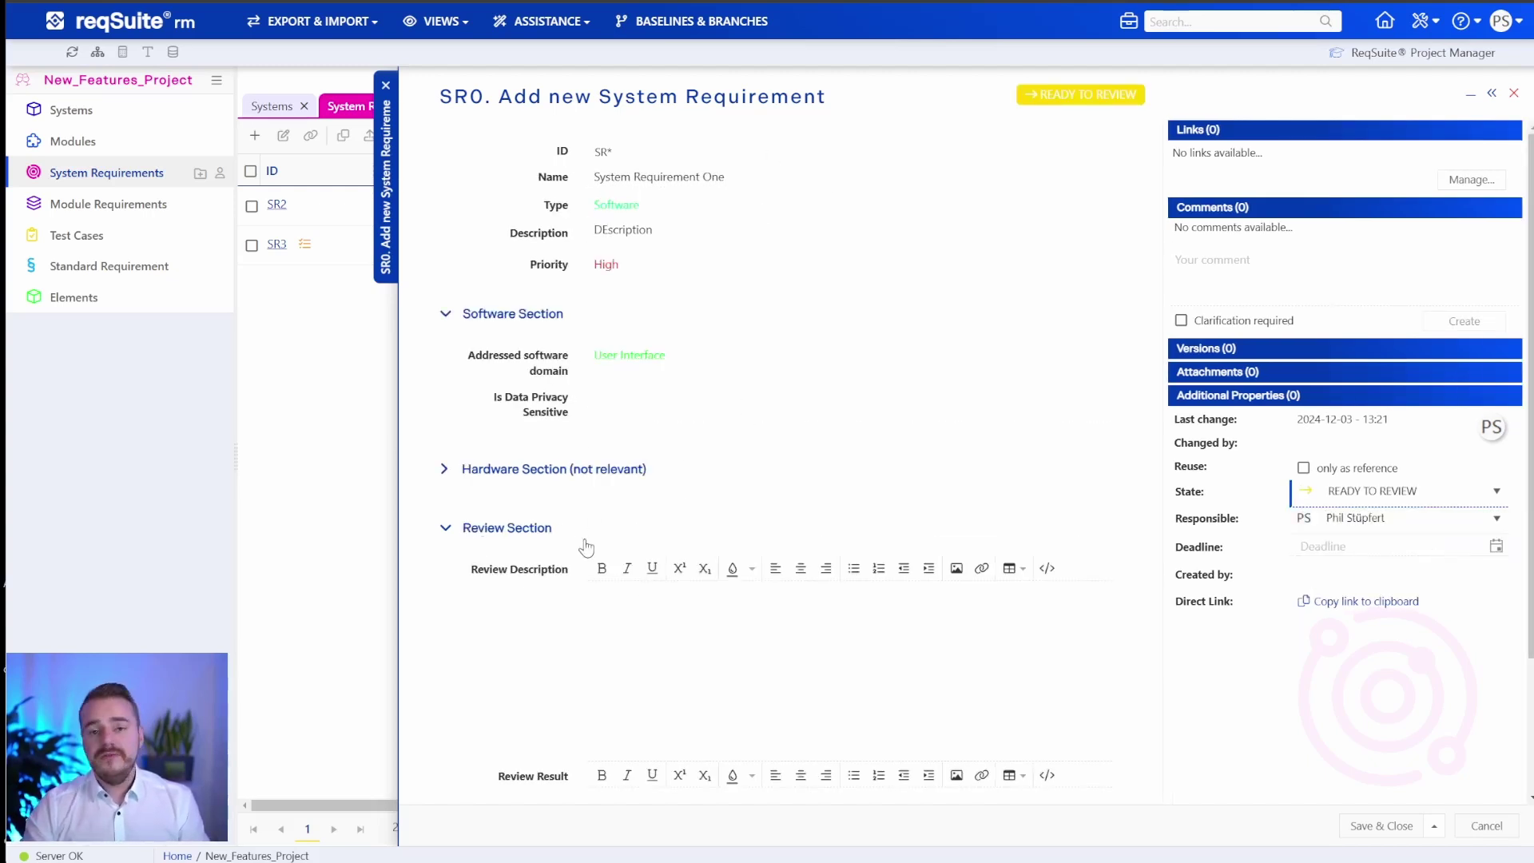
In the Review Section, enter "Review Description" as the review description and "everything is ok" as the review result
{"action": "scroll", "coordinate": [533, 625], "scroll_direction": "down", "scroll_amount": 2}
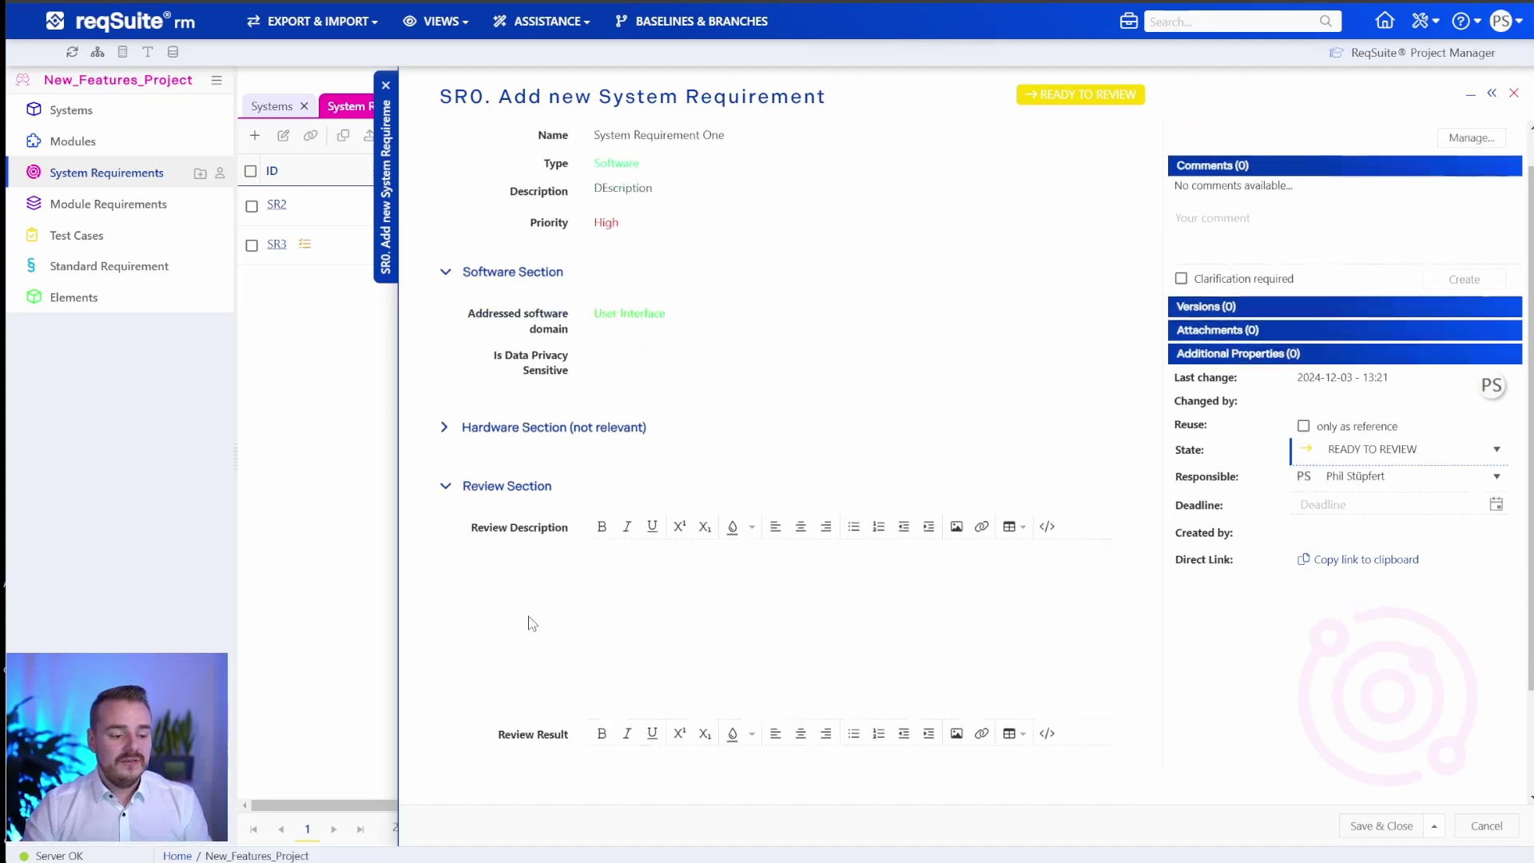
{"action": "left_click", "coordinate": [650, 515]}
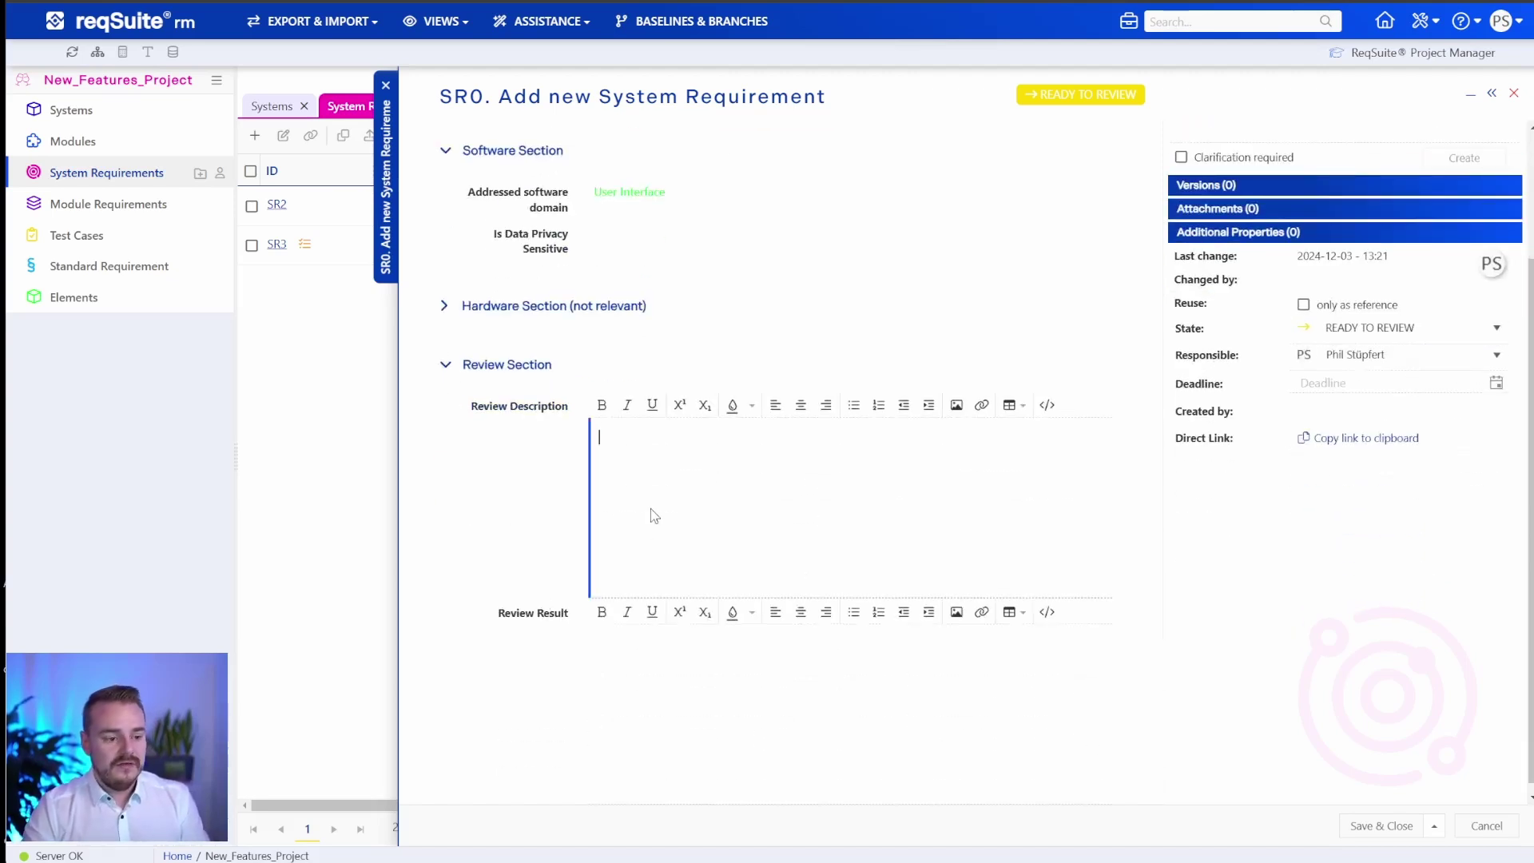
{"action": "type", "text": "Review Description"}
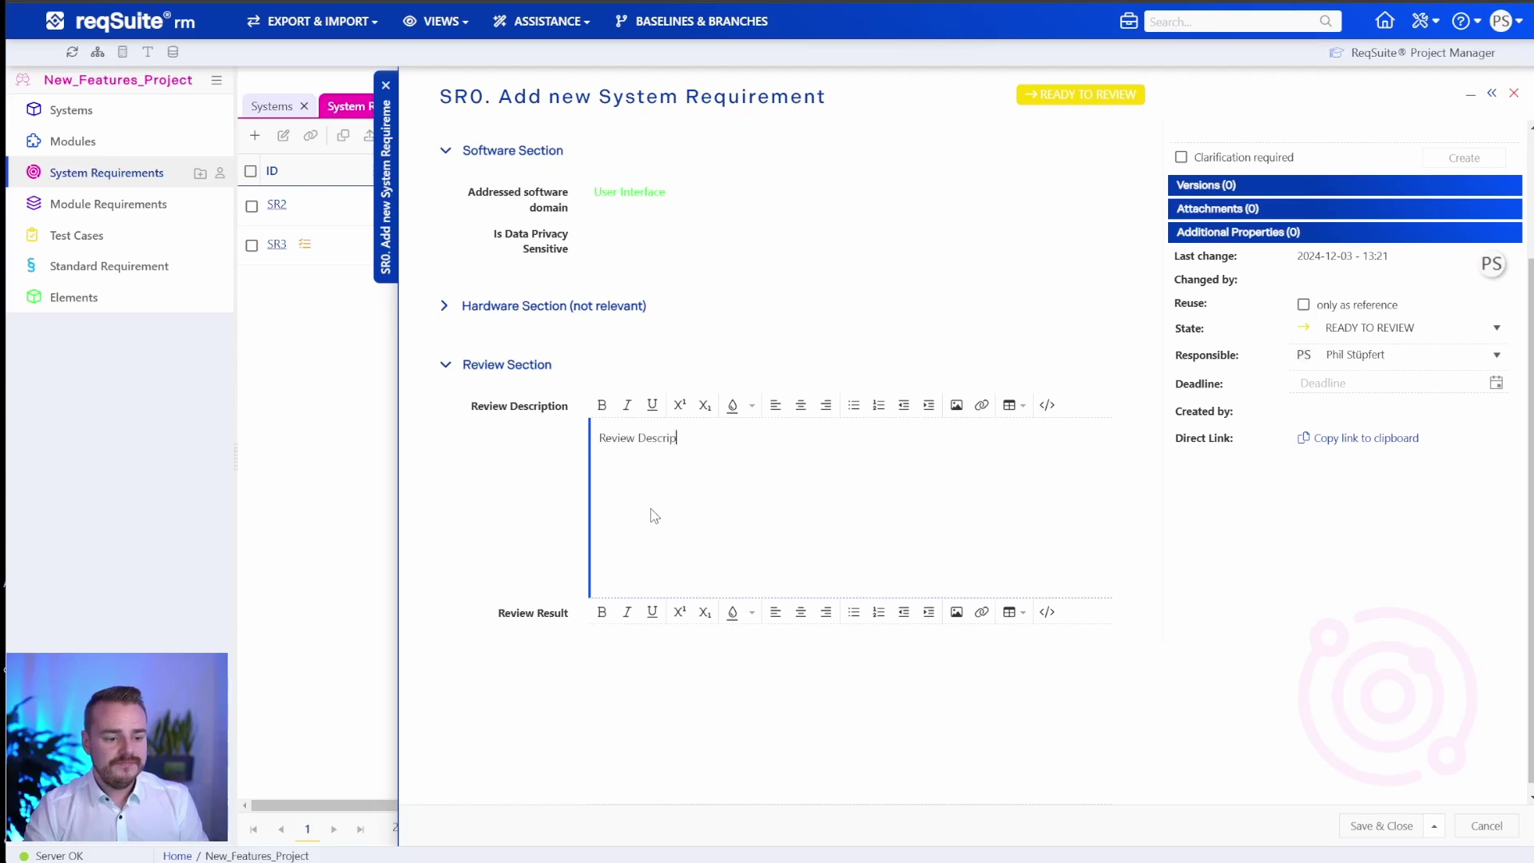
{"action": "left_click", "coordinate": [698, 717]}
{"action": "type", "text": "ev"}
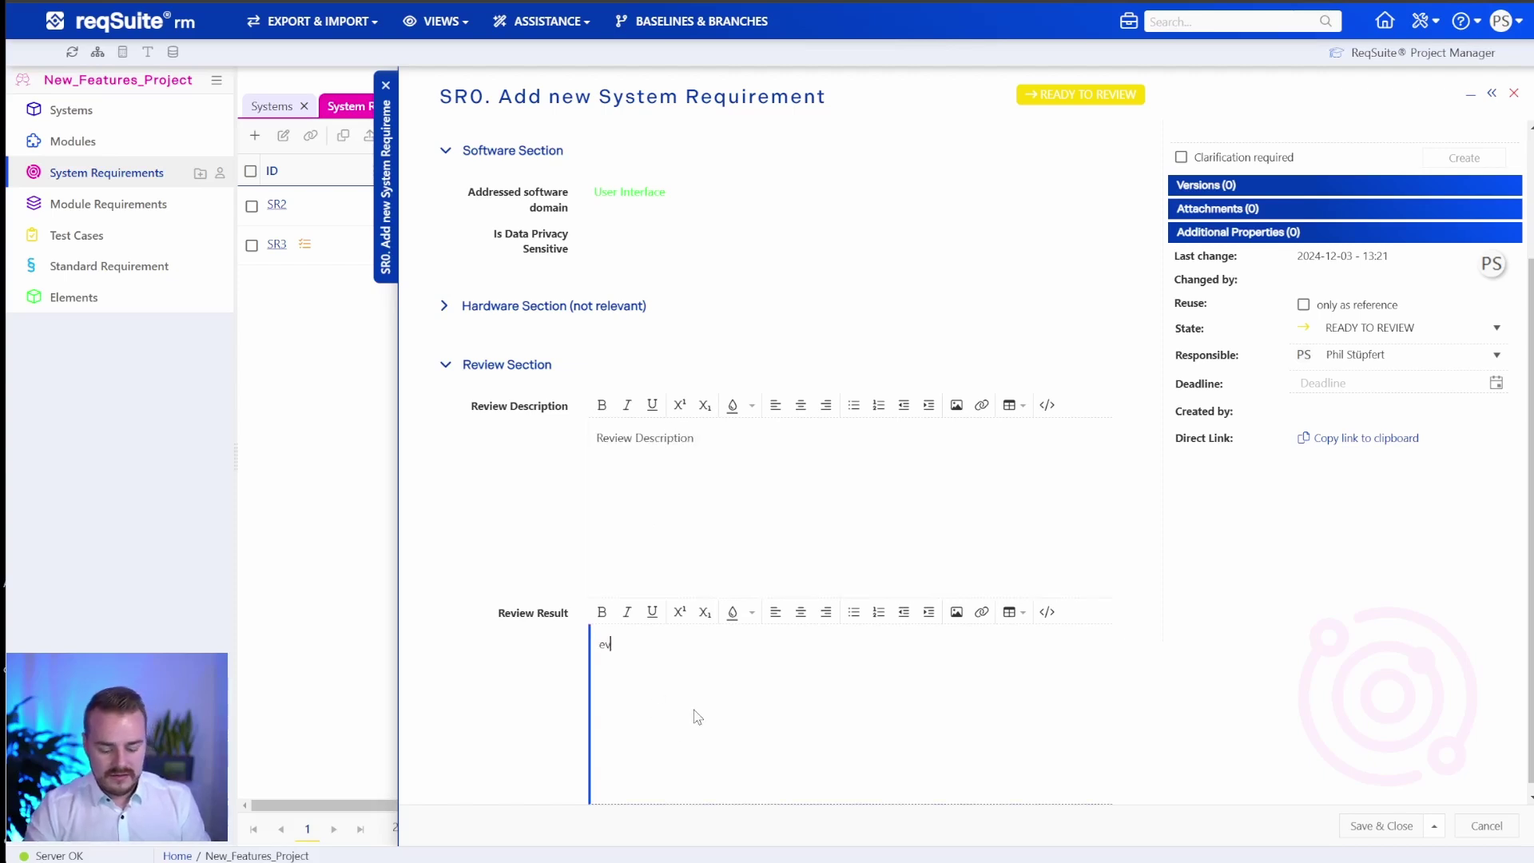
{"action": "type", "text": "erything is ok"}
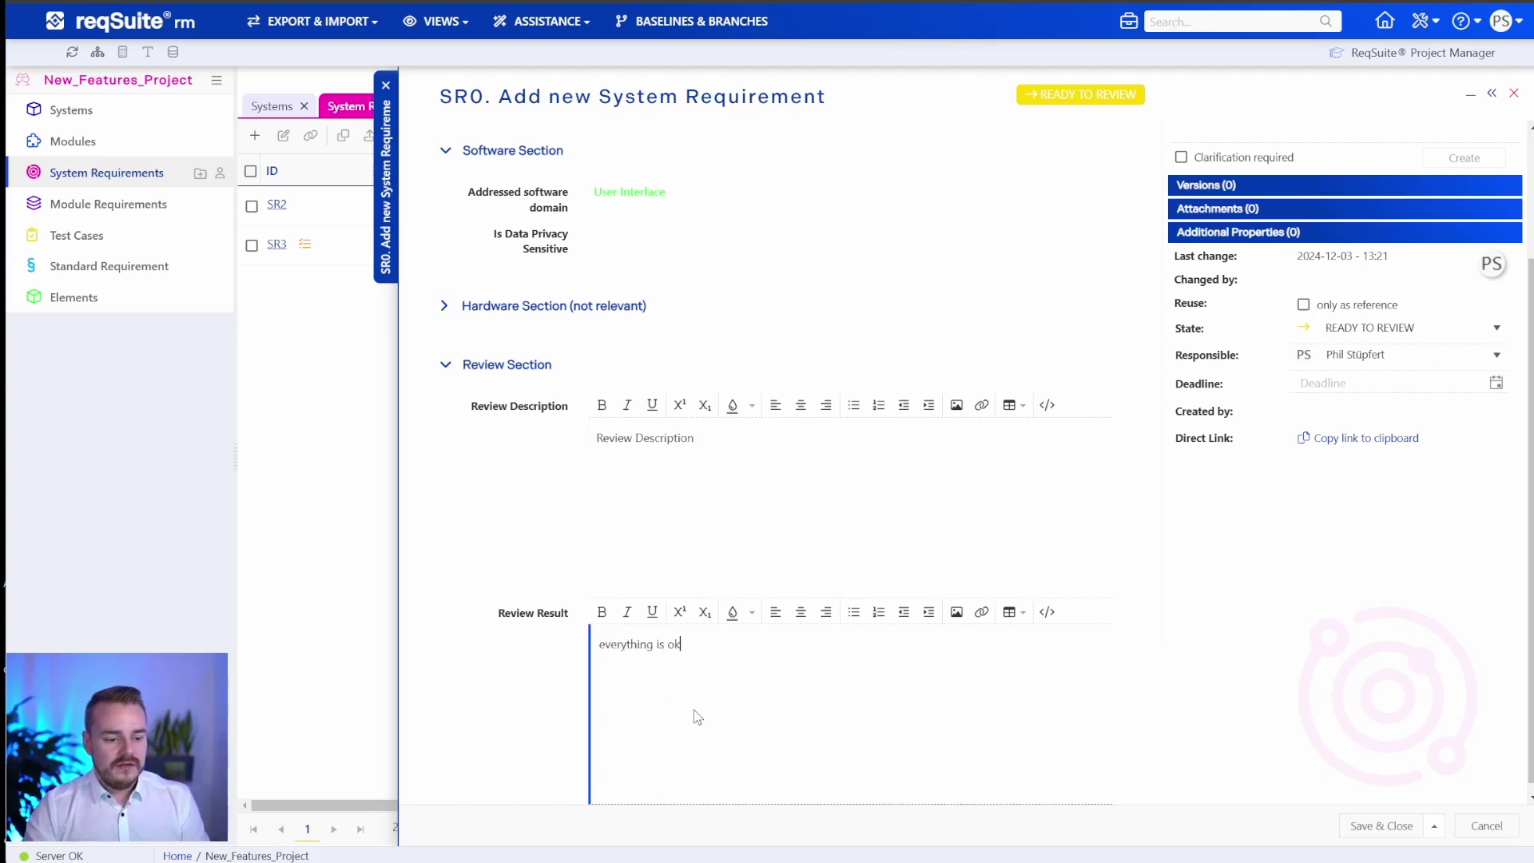
{"action": "left_click", "coordinate": [536, 570]}
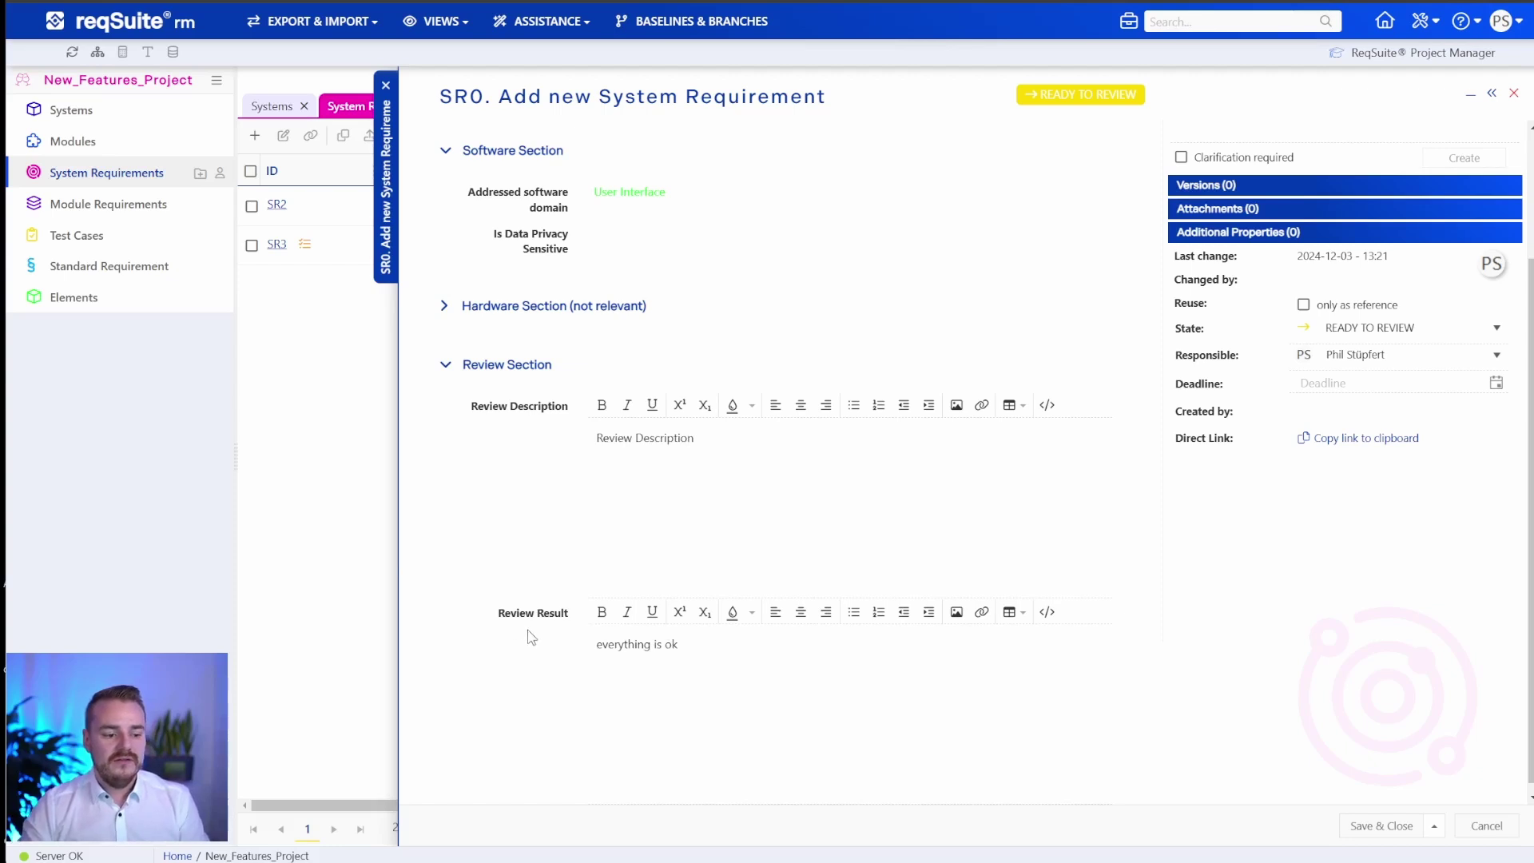
Set the requirement's state to Accepted and check the entries in the collapsed Review Section
{"action": "left_click", "coordinate": [1419, 328]}
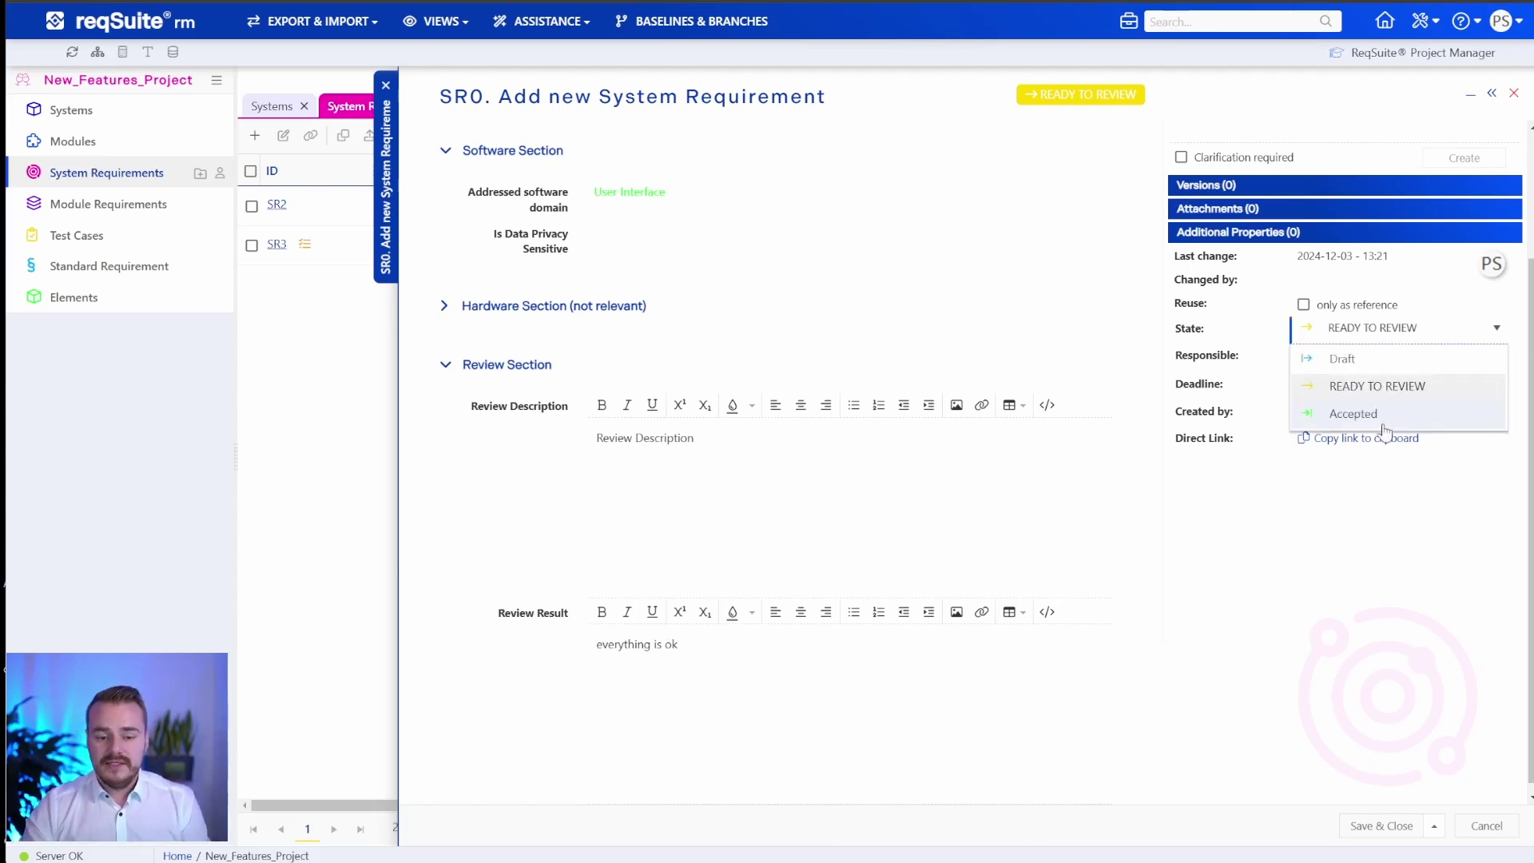
{"action": "left_click", "coordinate": [1380, 417]}
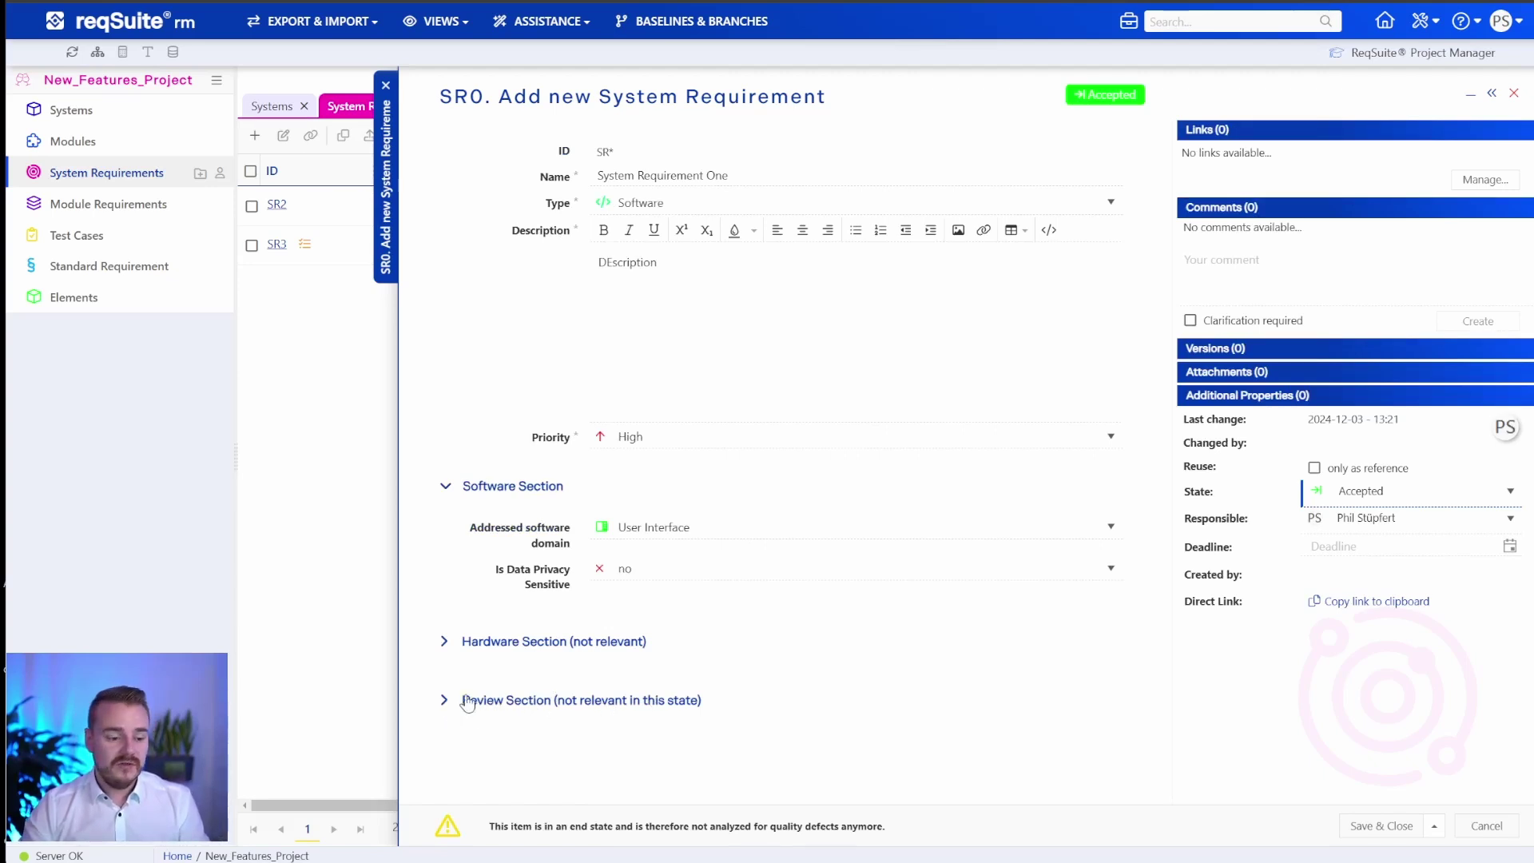
{"action": "left_click", "coordinate": [468, 700]}
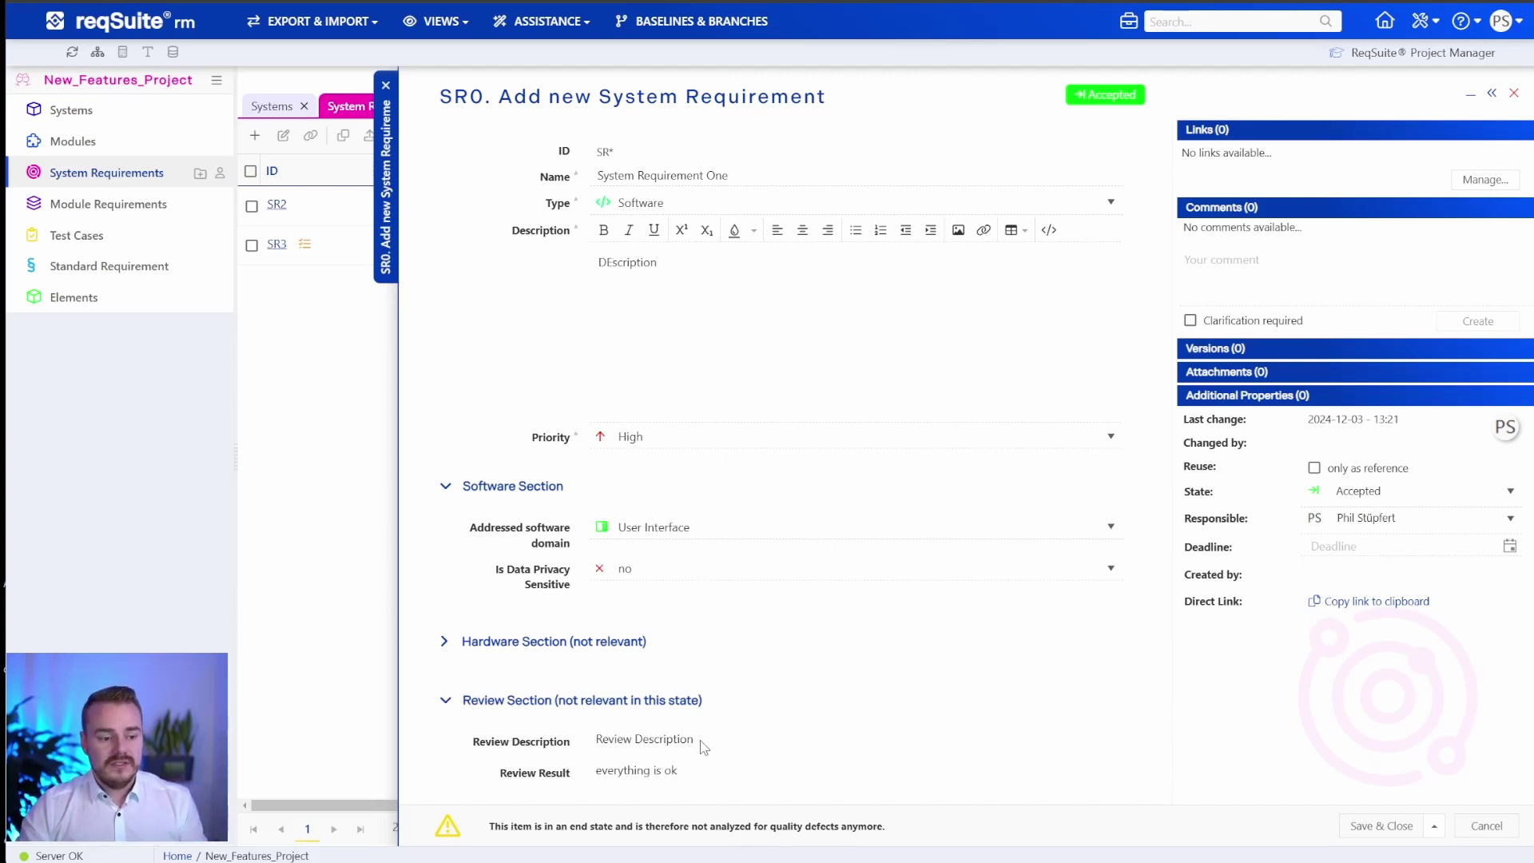
{"action": "left_click", "coordinate": [459, 702]}
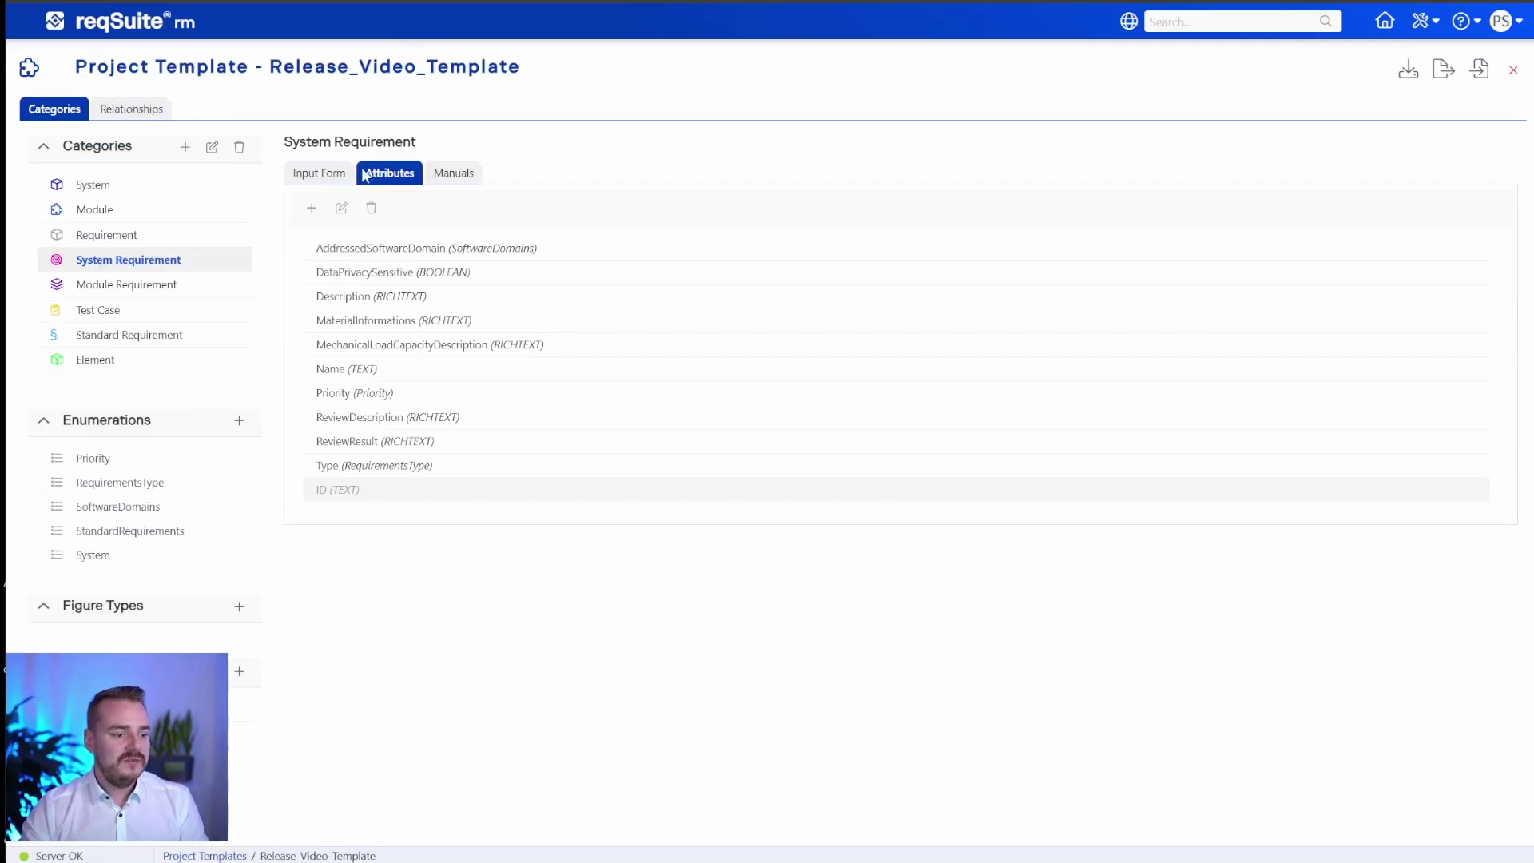
Show the input form of the System Requirement category in the Release_Video_Template project template
{"action": "left_click", "coordinate": [323, 177]}
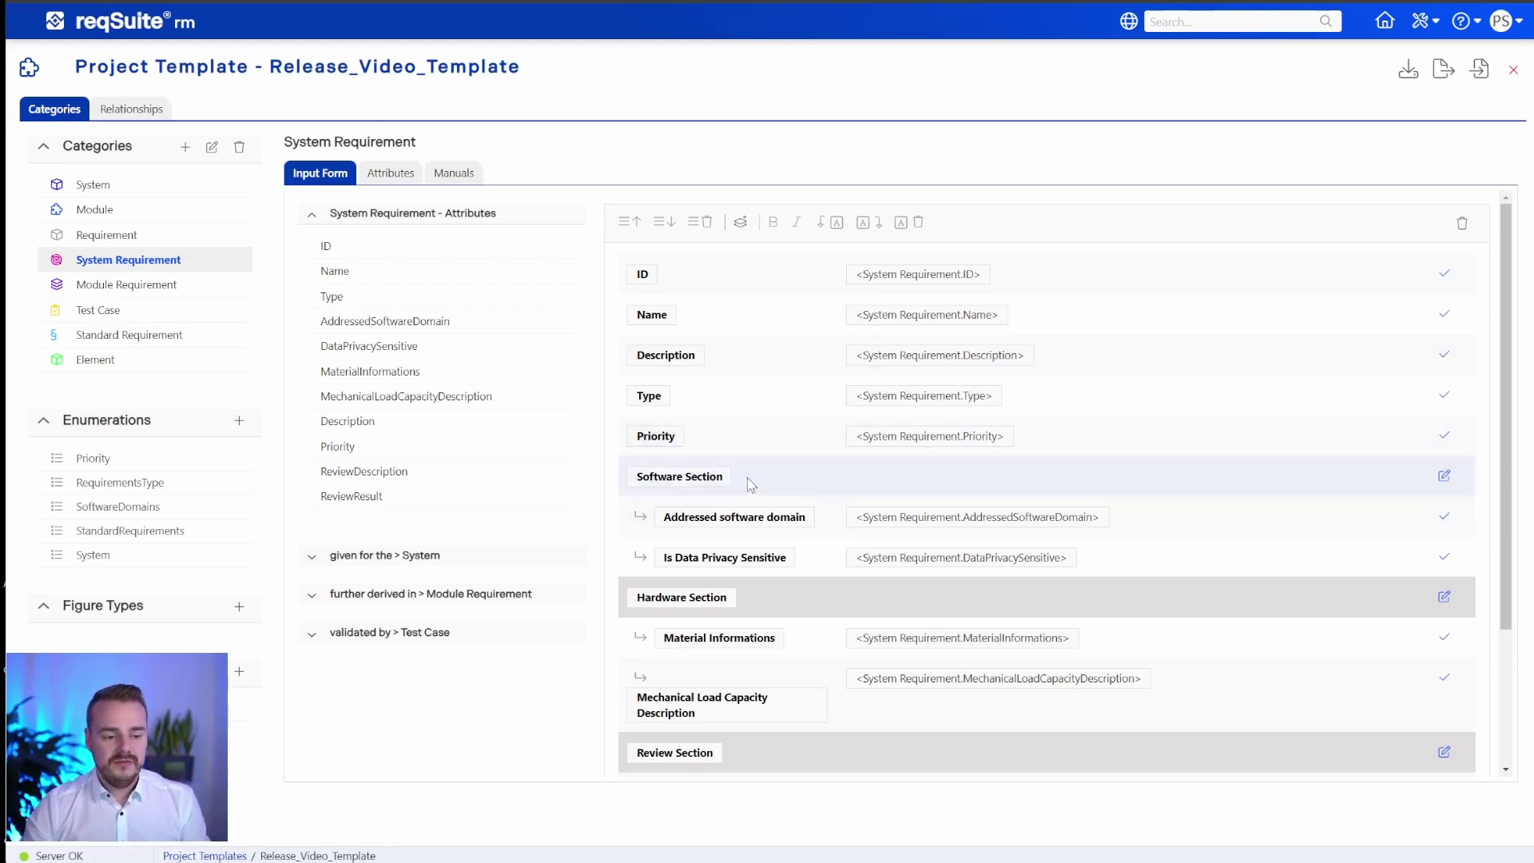
Try adding new section rows to the System Requirement input form, and delete the extra rows below the Review Section
{"action": "left_click", "coordinate": [743, 228]}
{"action": "scroll", "coordinate": [760, 424], "scroll_direction": "down", "scroll_amount": 3}
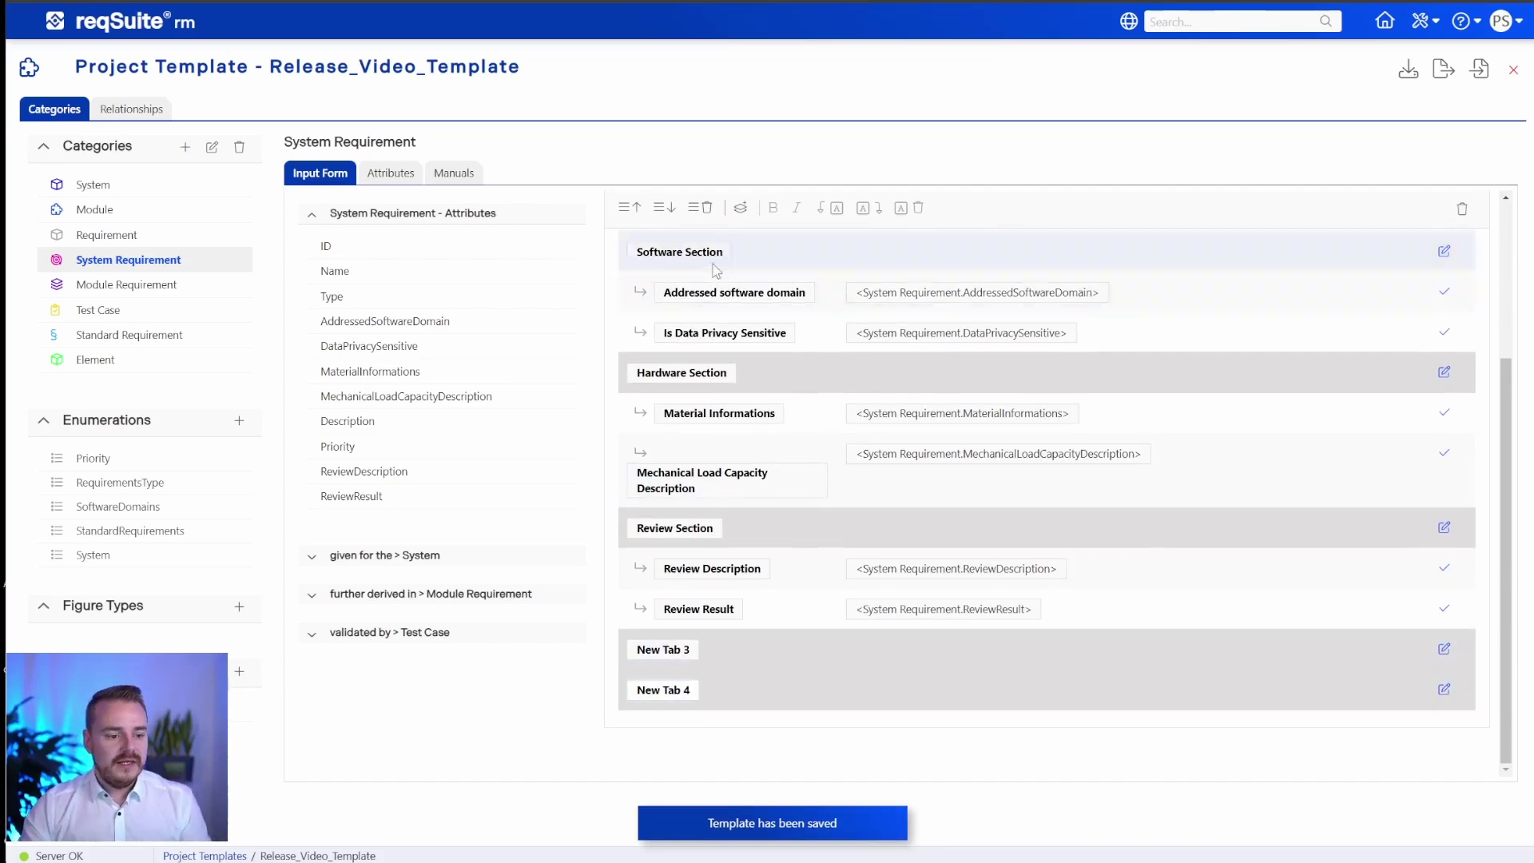
{"action": "left_click", "coordinate": [706, 207]}
{"action": "left_click", "coordinate": [856, 475]}
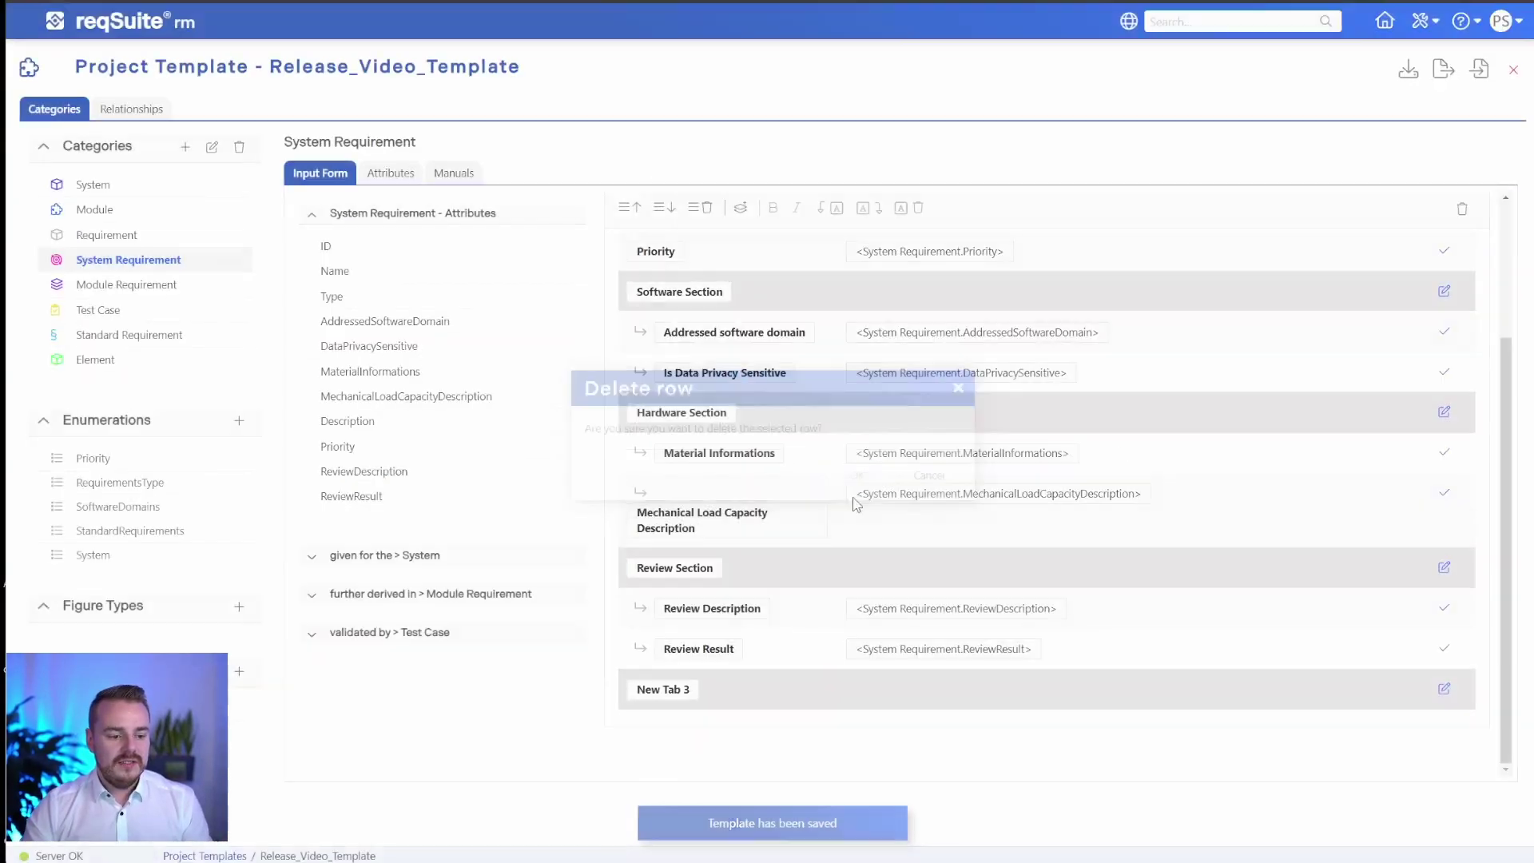
{"action": "left_click", "coordinate": [706, 207]}
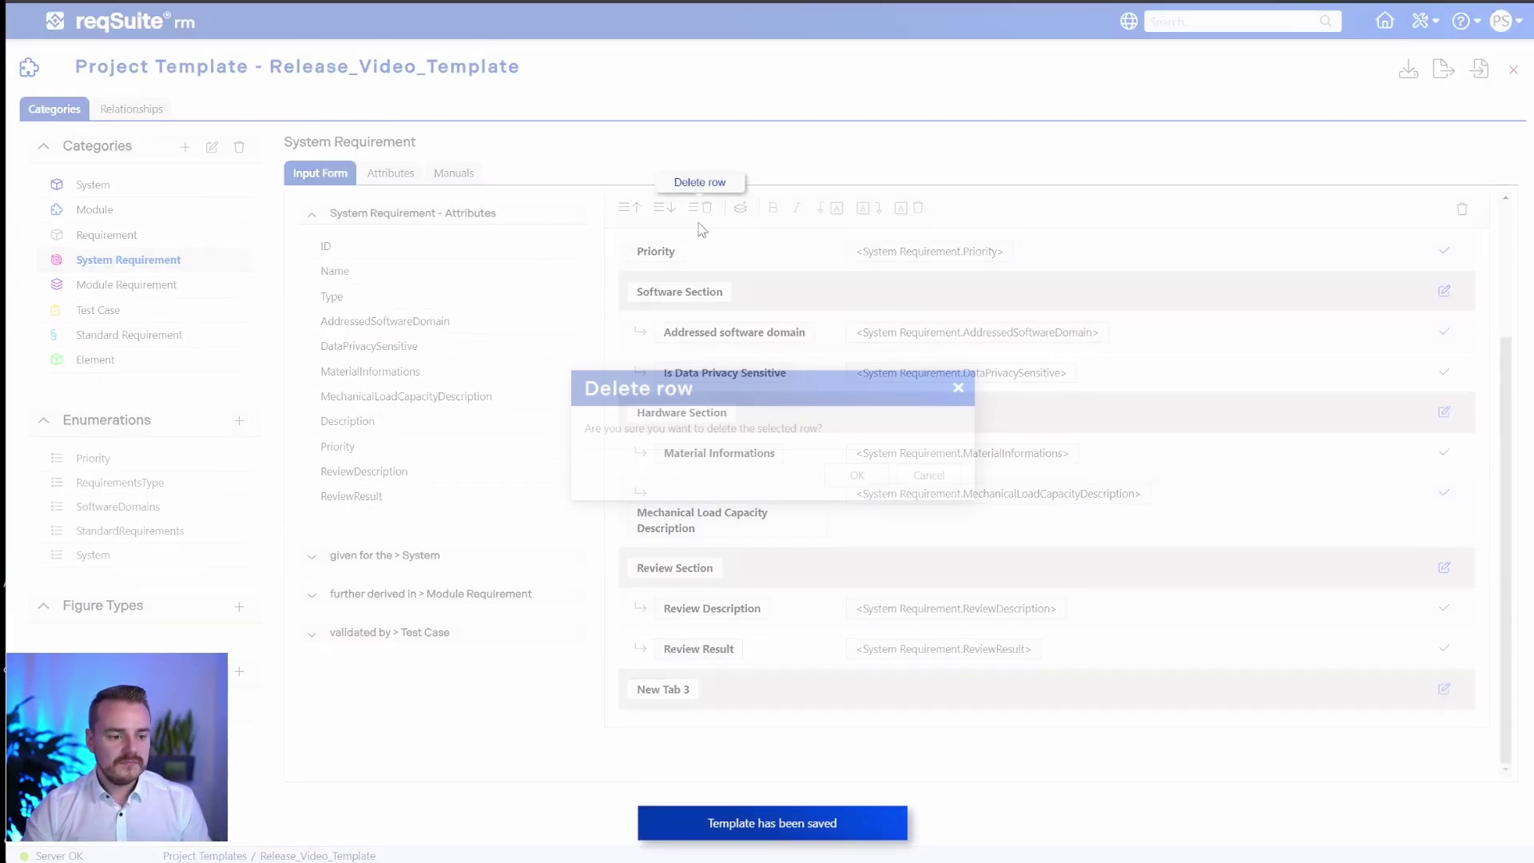
{"action": "left_click", "coordinate": [877, 482]}
Move the Priority row of the input form into the Software Section, above Addressed software domain
{"action": "scroll", "coordinate": [878, 486], "scroll_direction": "up", "scroll_amount": 3}
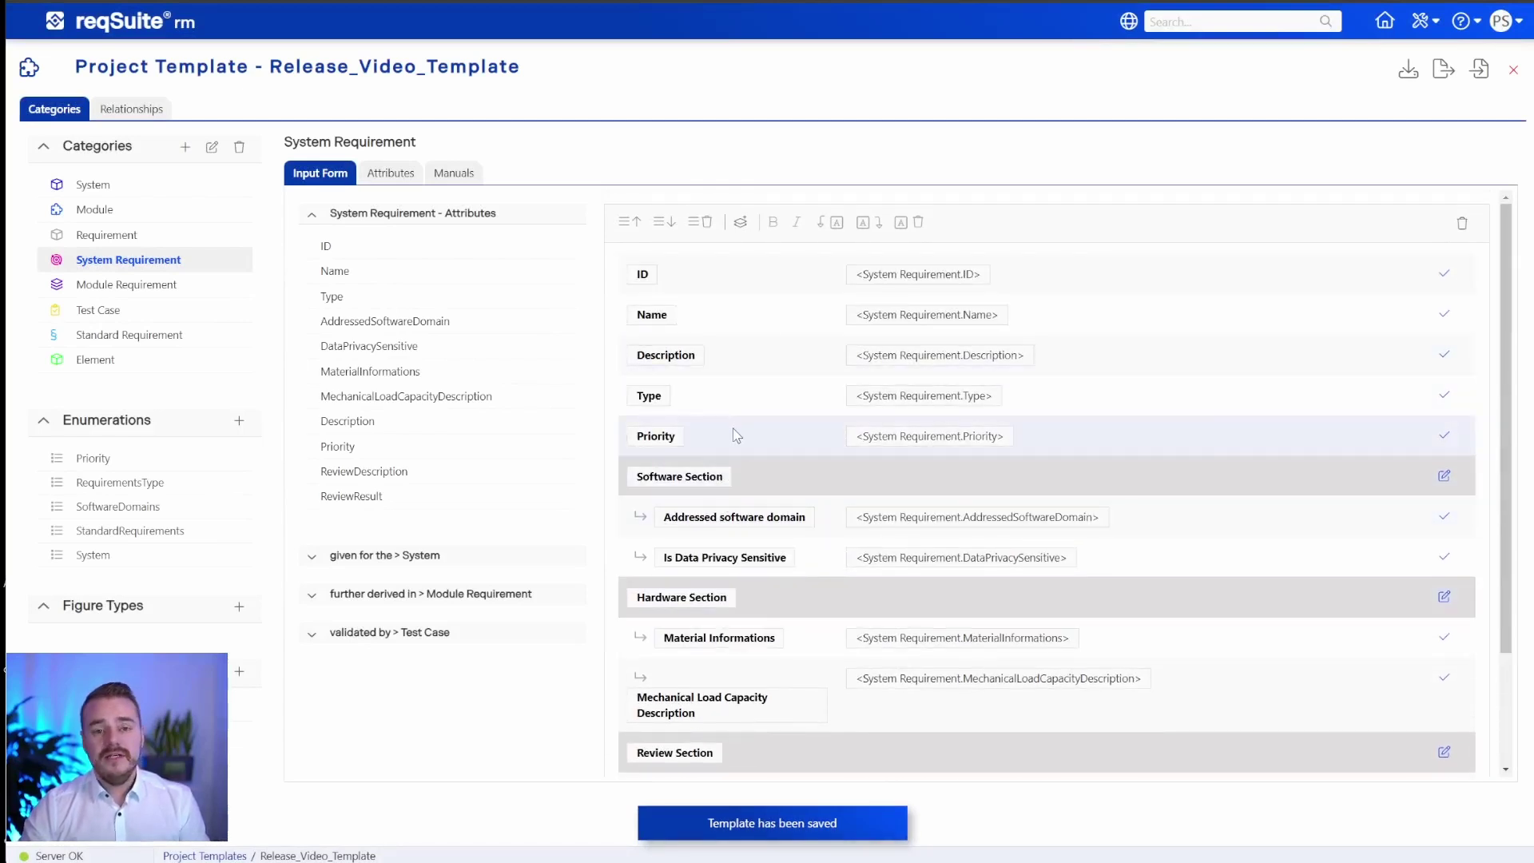
{"action": "left_click_drag", "start_coordinate": [732, 431], "coordinate": [750, 480]}
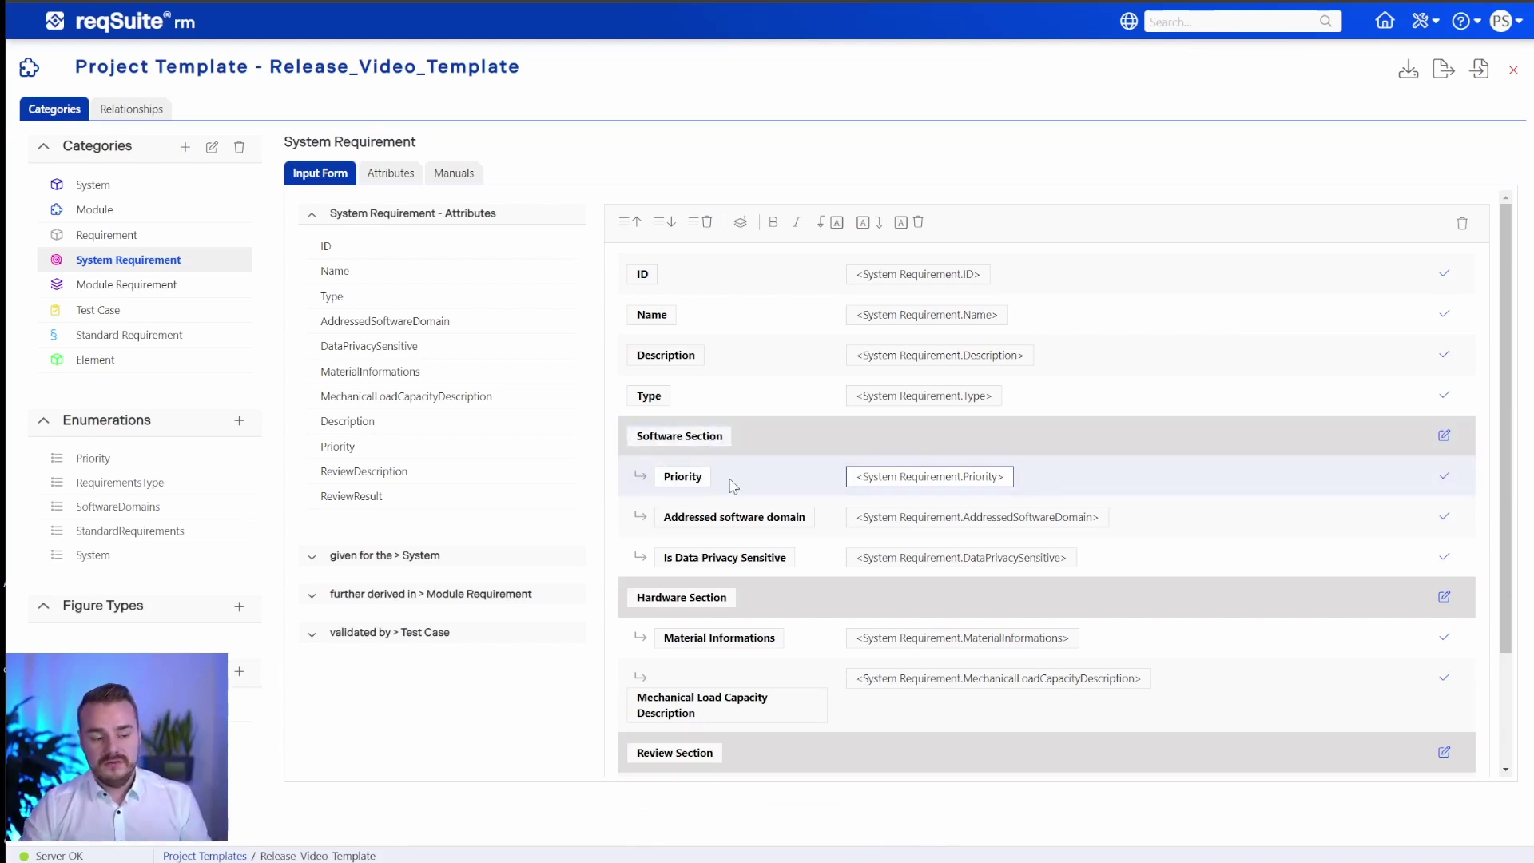
Move the Priority row out of the Software Section so that it sits directly below the Type row
{"action": "left_click_drag", "start_coordinate": [729, 478], "coordinate": [708, 419]}
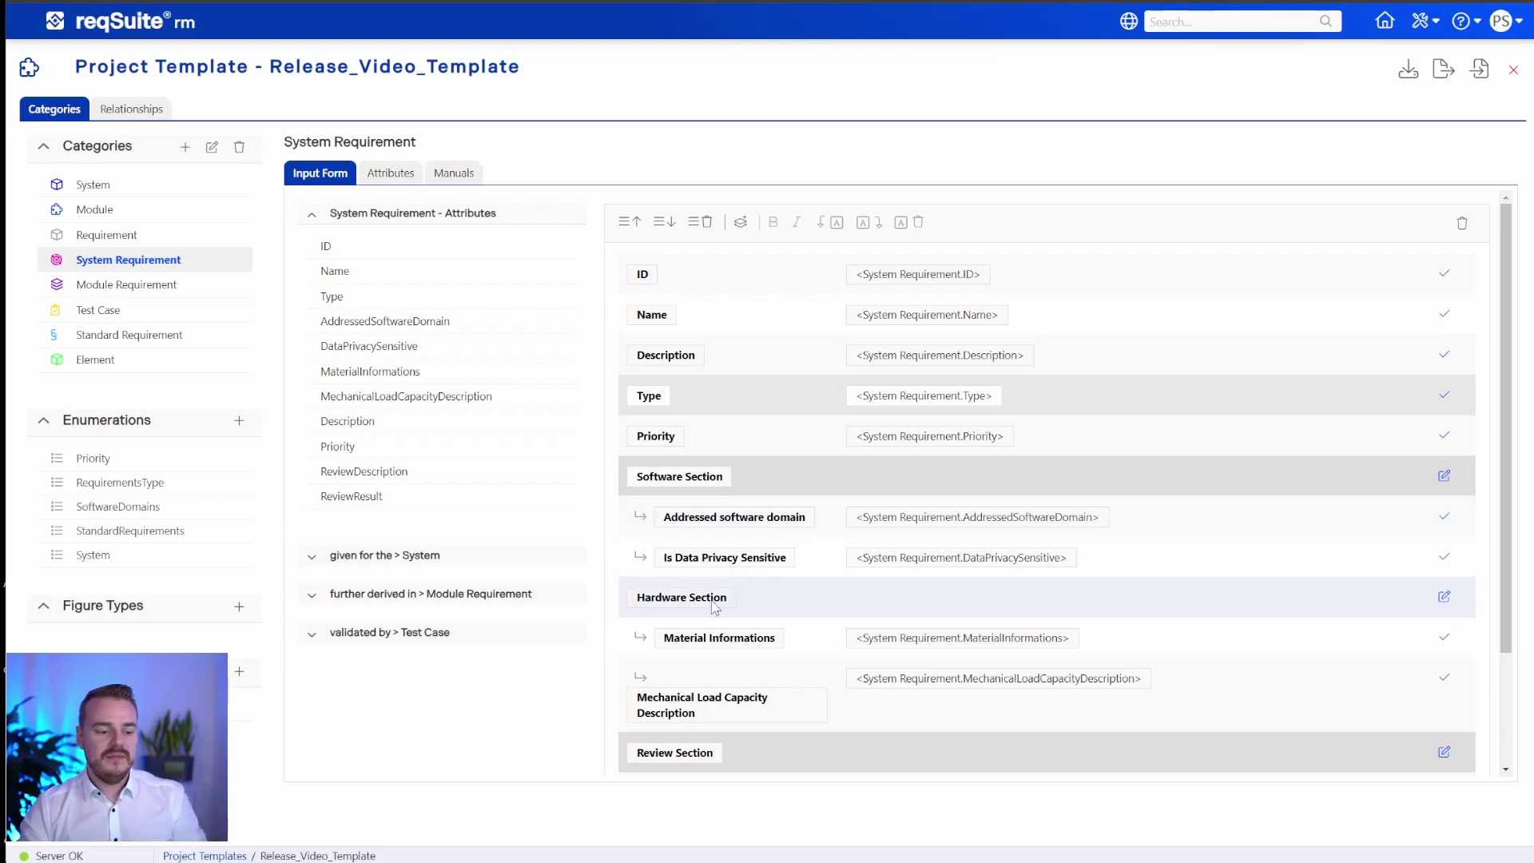
{"action": "scroll", "coordinate": [680, 608], "scroll_direction": "down", "scroll_amount": 1}
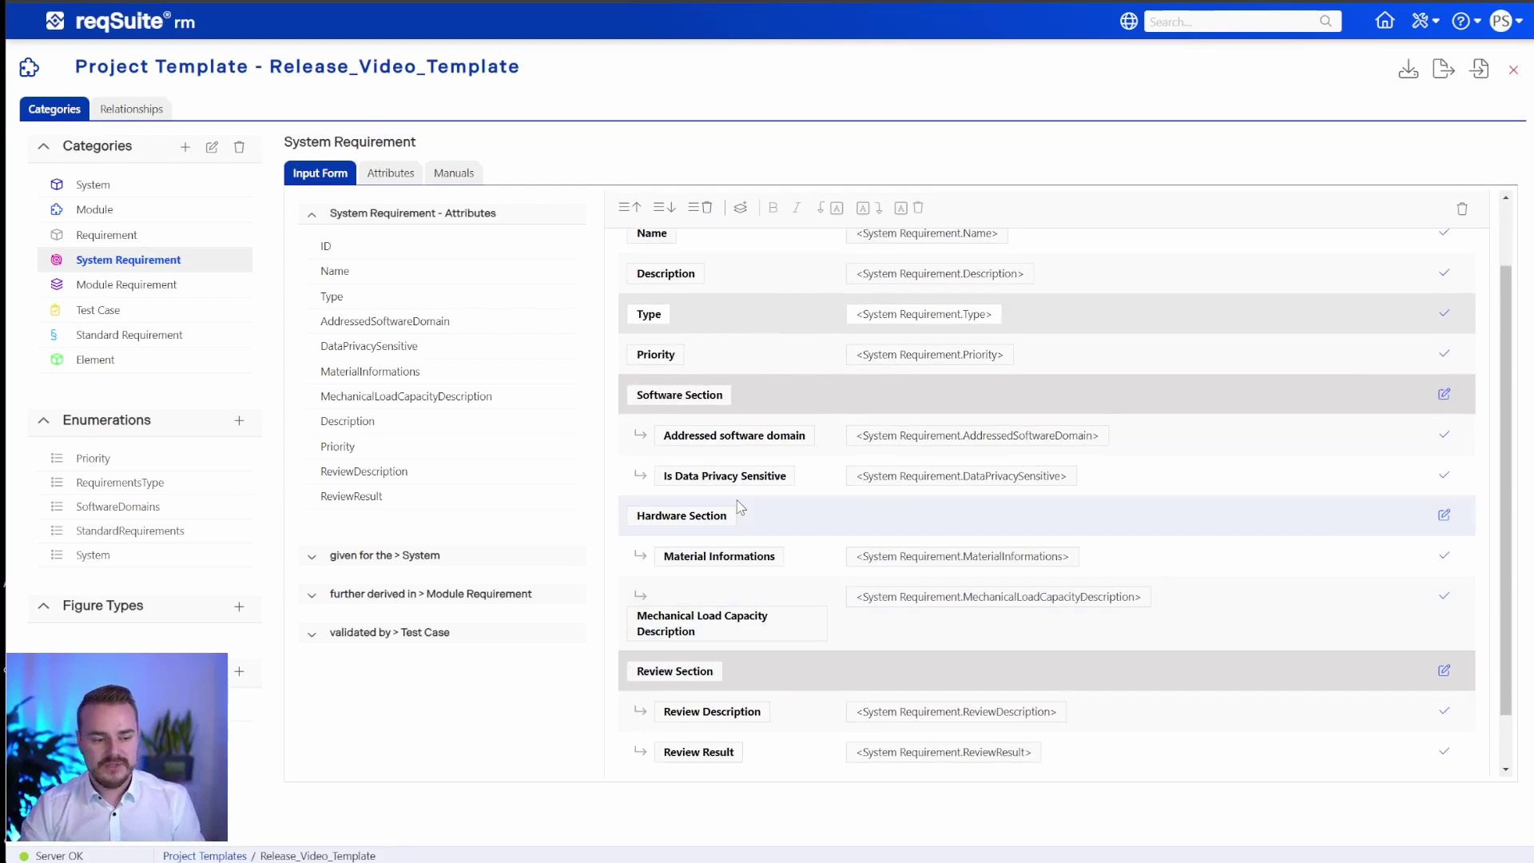
{"action": "scroll", "coordinate": [914, 473], "scroll_direction": "up", "scroll_amount": 1}
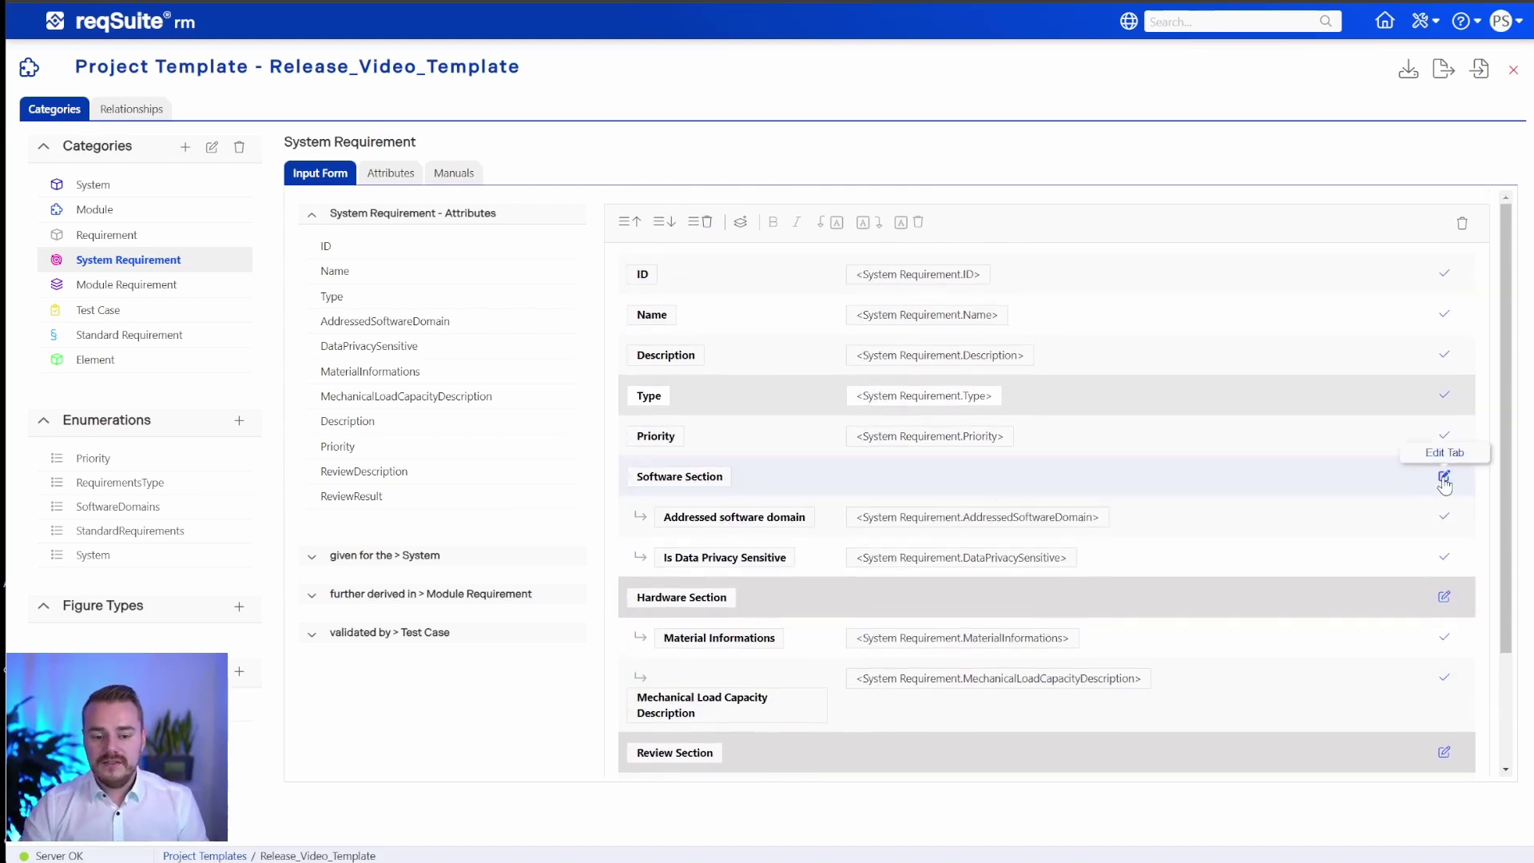
Open the Software Section's tab configuration, clear its display condition and enter Type=Software again
{"action": "left_click", "coordinate": [1443, 477]}
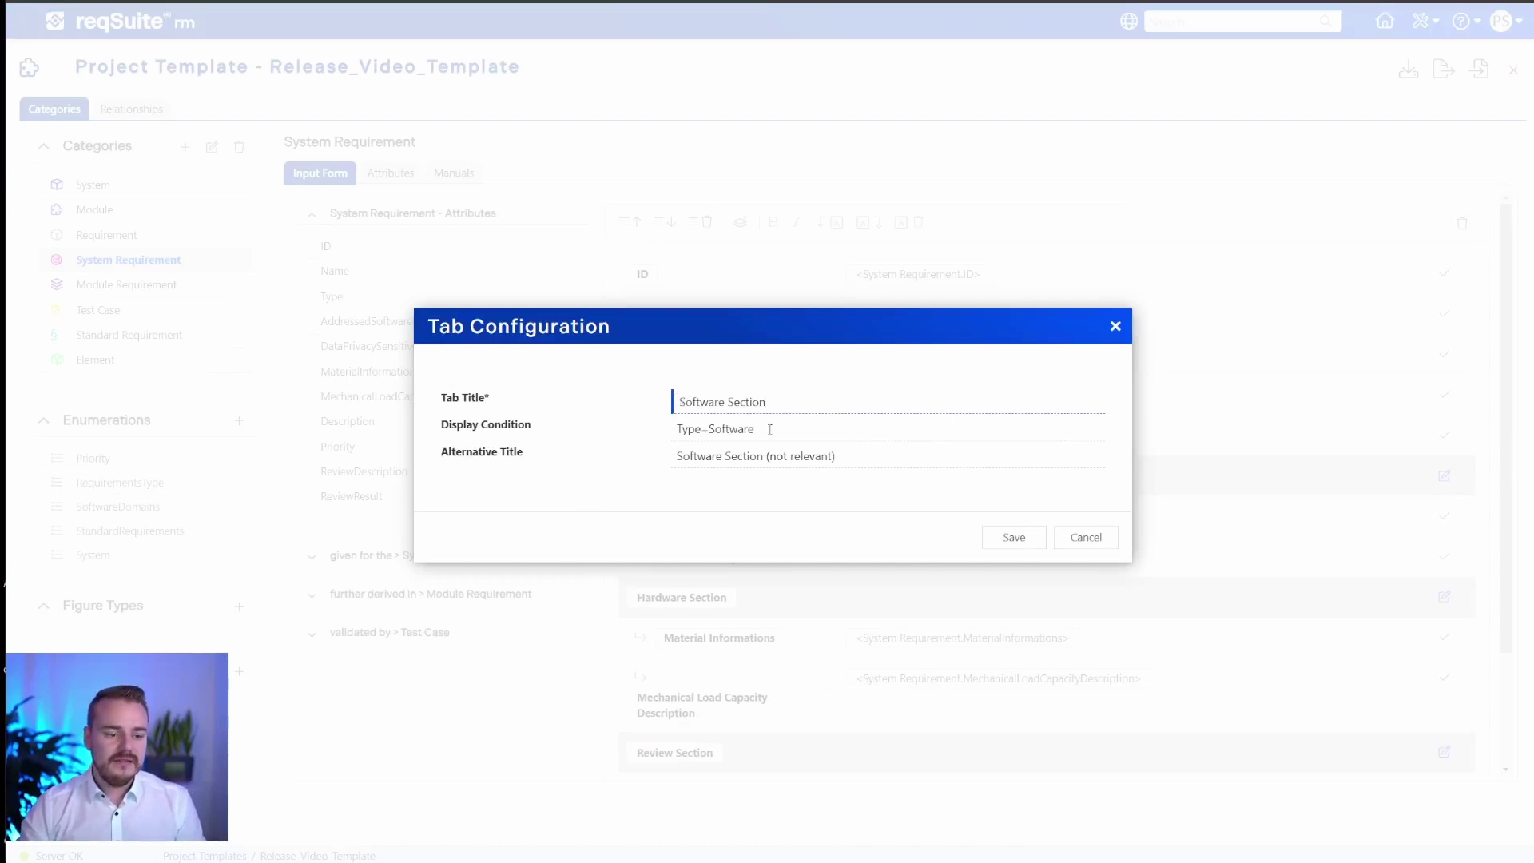
{"action": "key", "text": "Tab"}
{"action": "key", "text": "ctrl+c"}
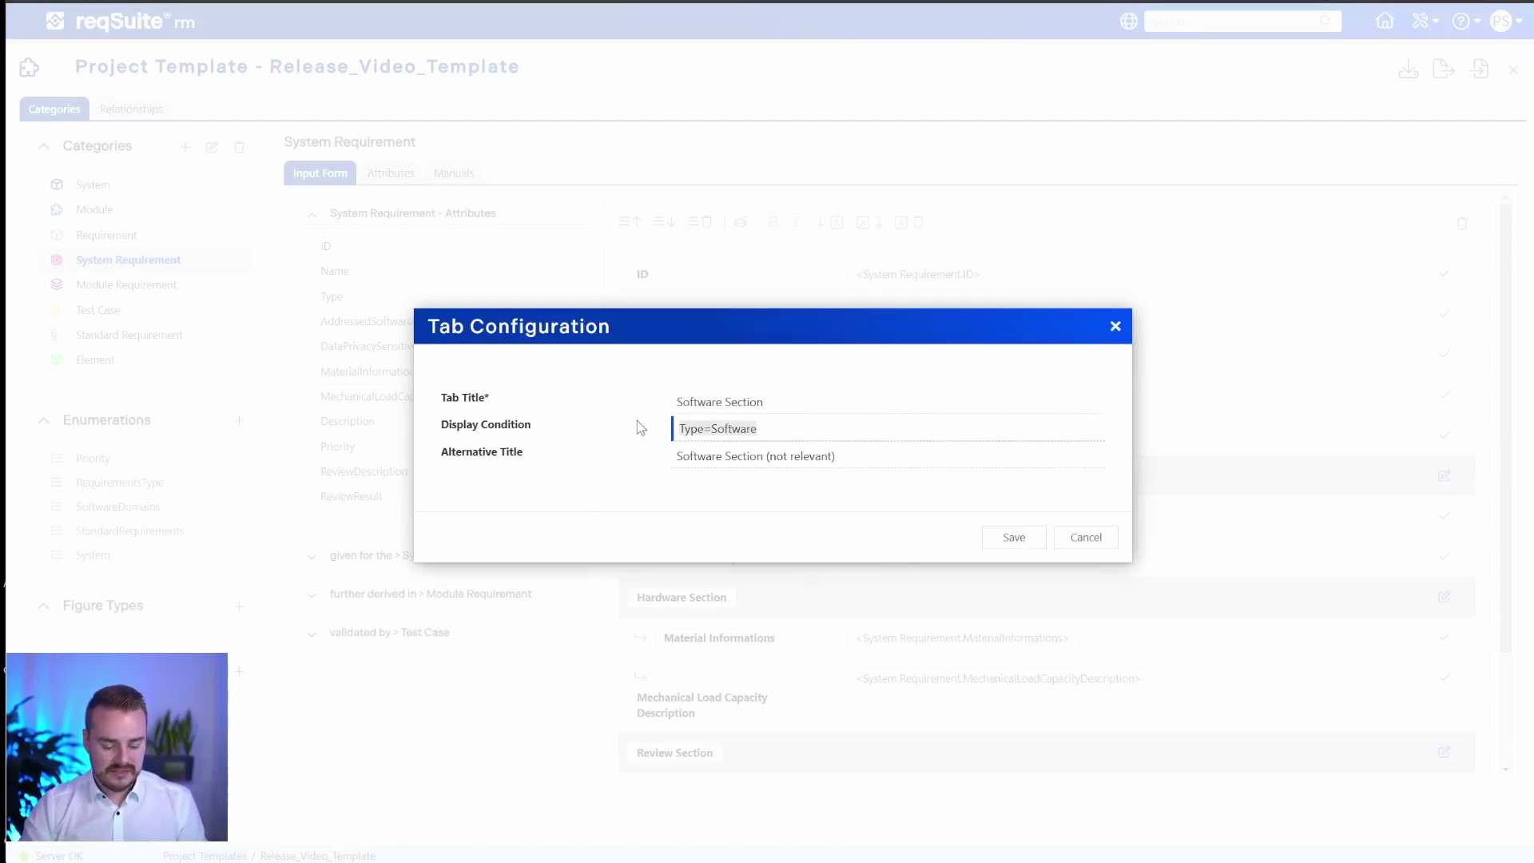
{"action": "key", "text": "BackSpace"}
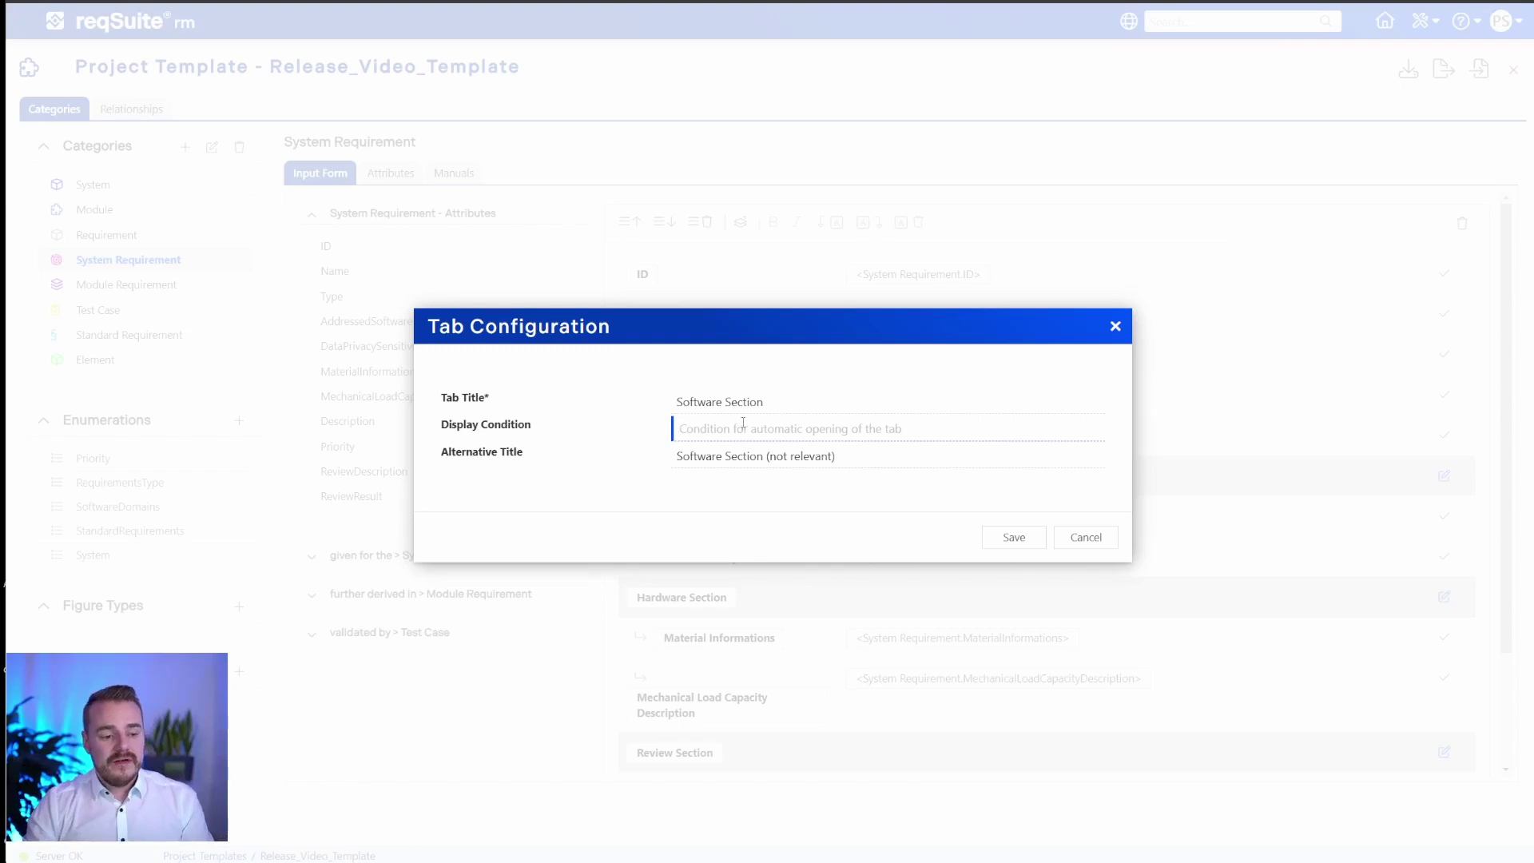
{"action": "key", "text": "ctrl+v"}
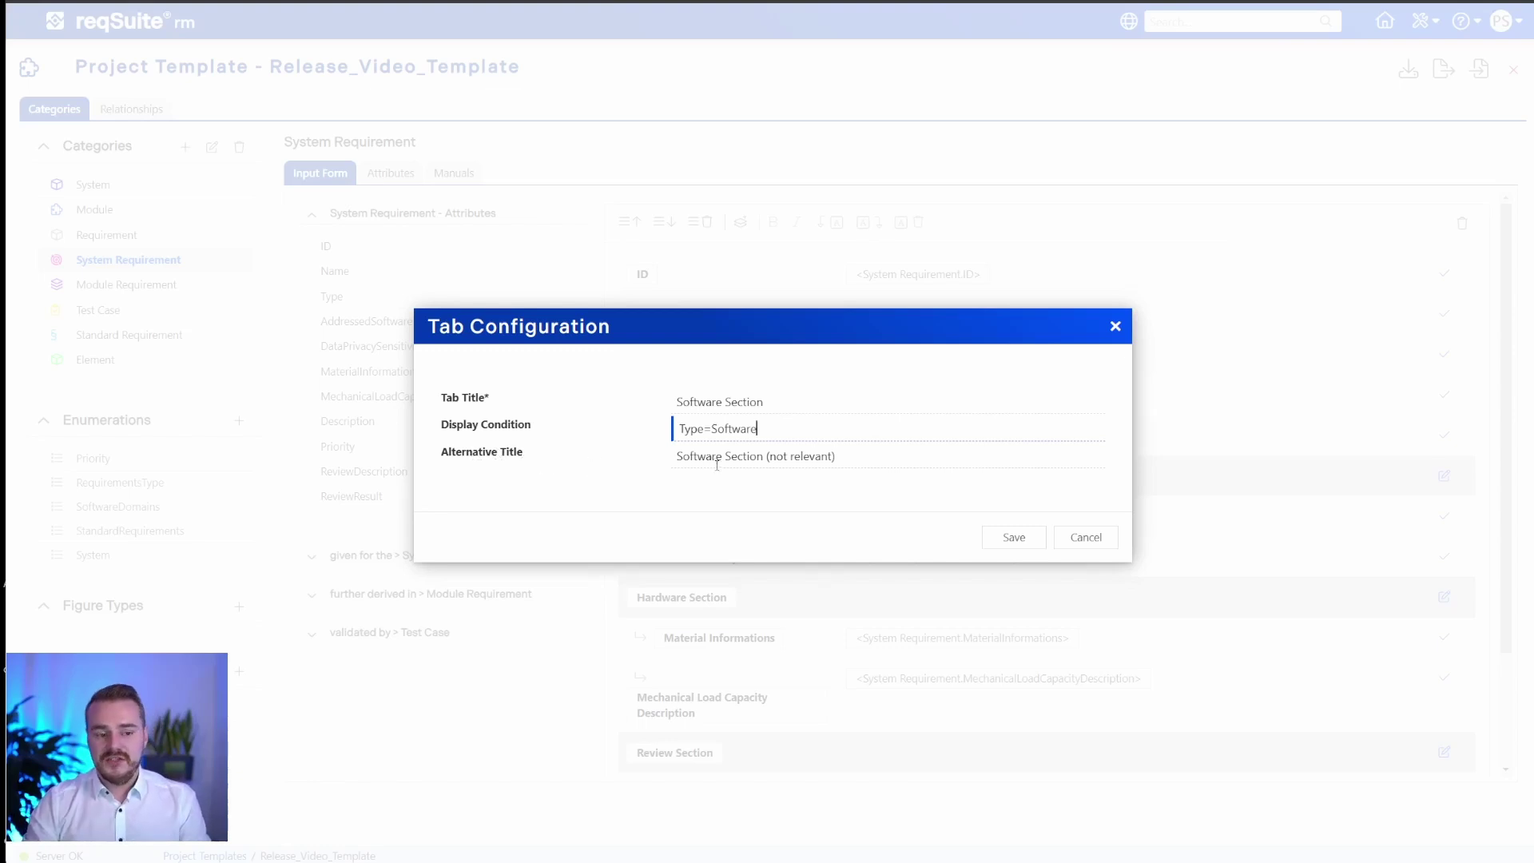
Review the Software Section's alternative title and compare it with the tab title in the tab configuration
{"action": "left_click", "coordinate": [754, 461]}
{"action": "left_click", "coordinate": [852, 459]}
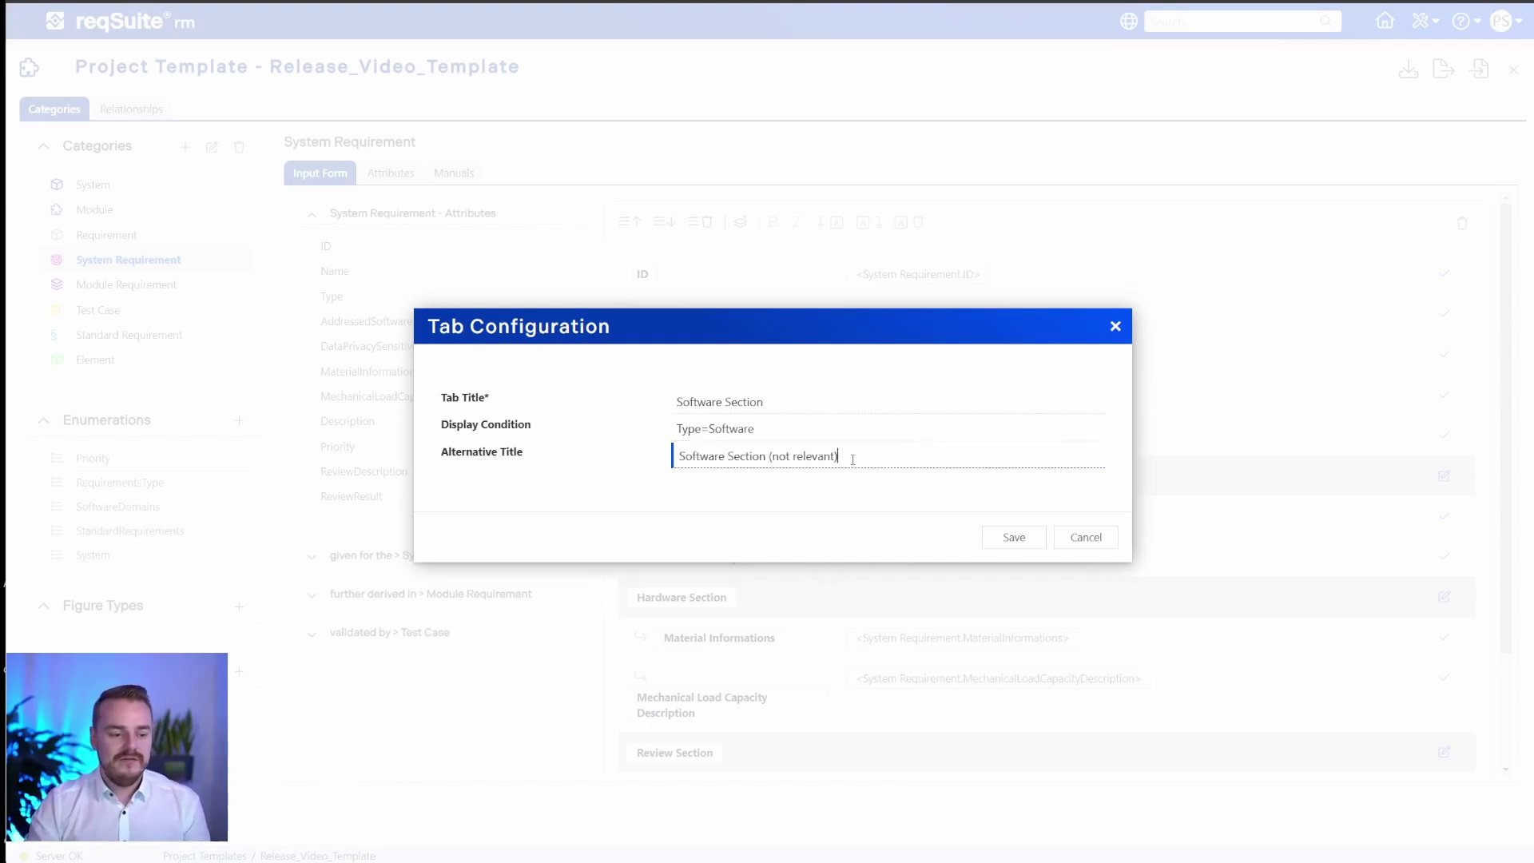
{"action": "left_click_drag", "start_coordinate": [680, 456], "coordinate": [766, 455]}
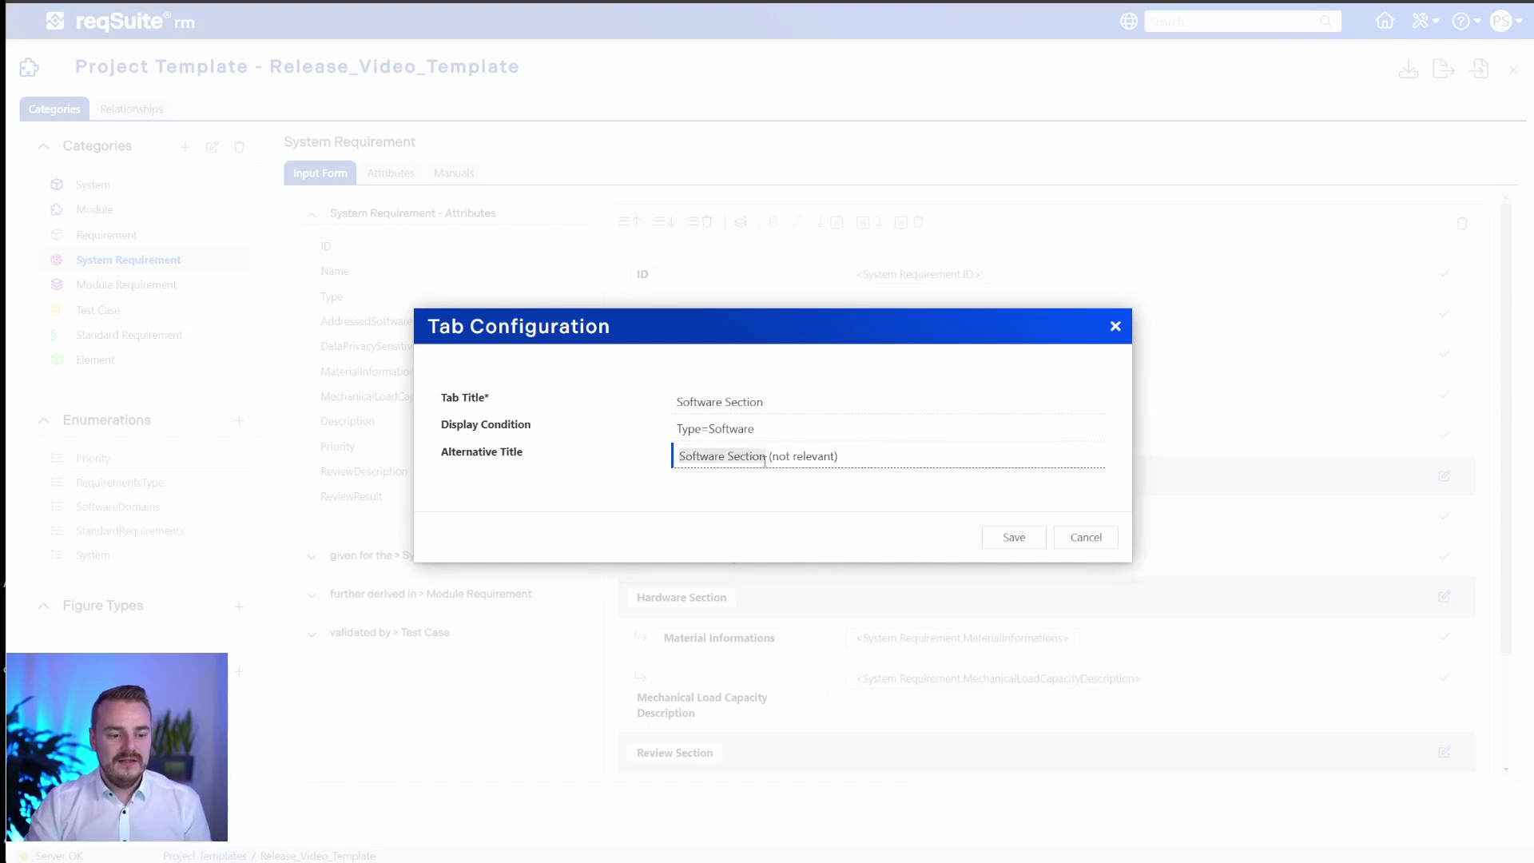
{"action": "triple_click", "coordinate": [774, 401]}
{"action": "left_click", "coordinate": [774, 401]}
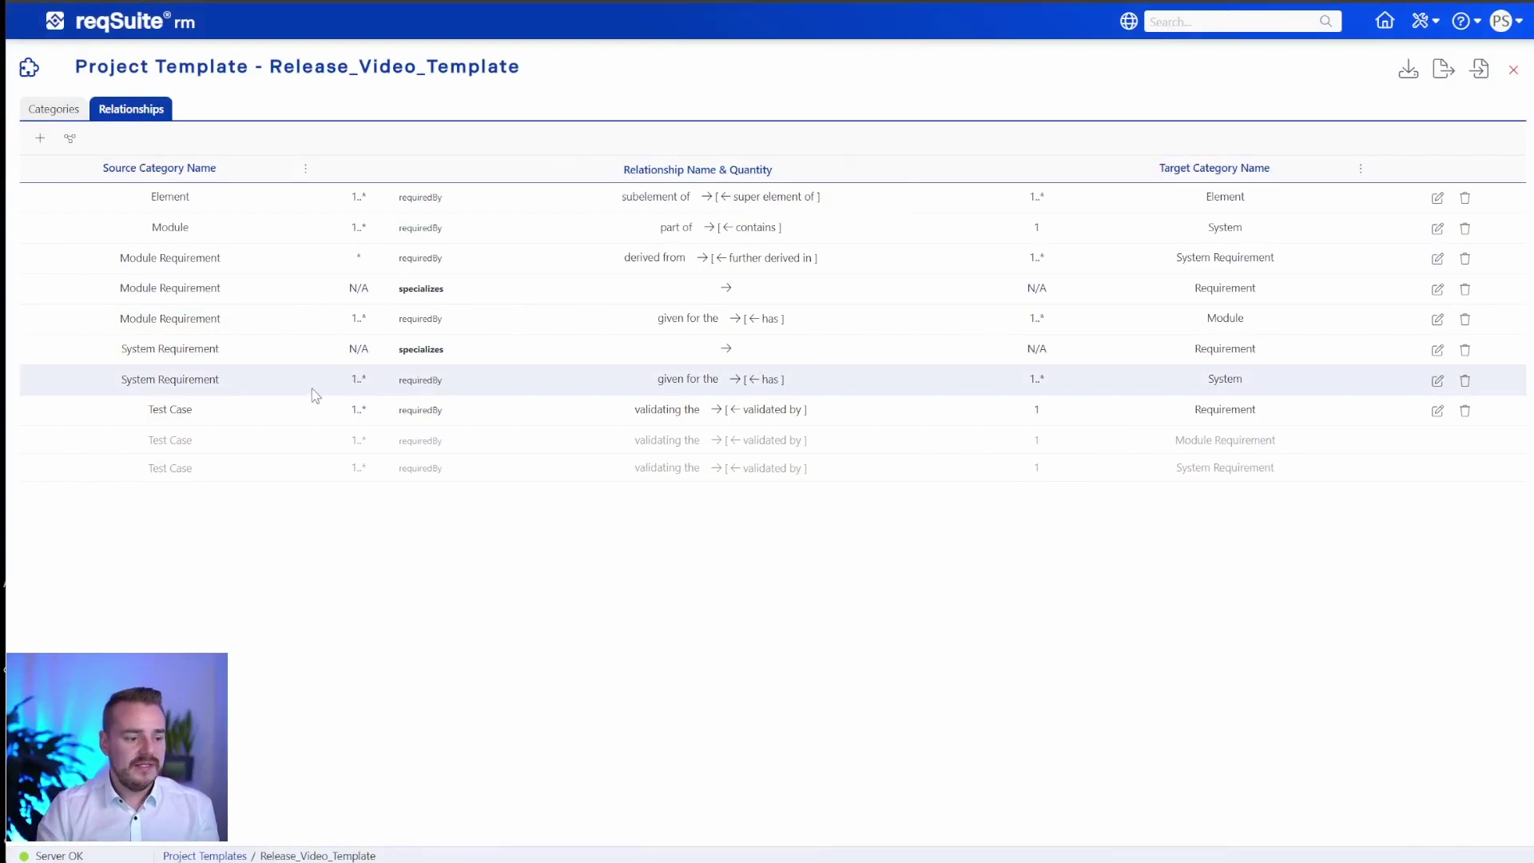
Try adding a relationship attribute named New Attribute with data type StandardRequirements to the Test Case to Requirement relationship
{"action": "left_click", "coordinate": [195, 414]}
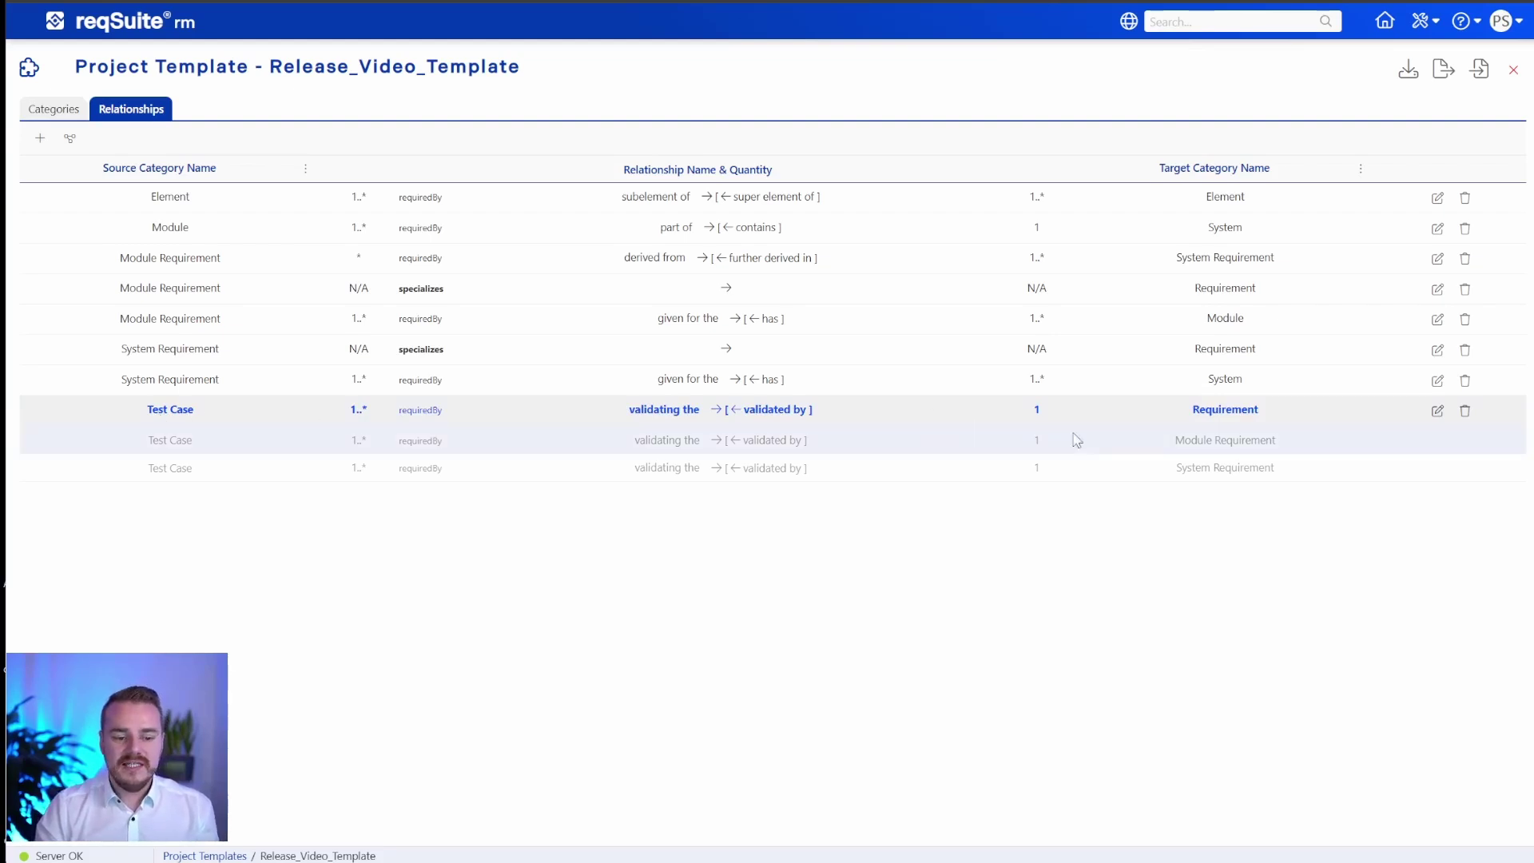
{"action": "left_click", "coordinate": [1437, 411]}
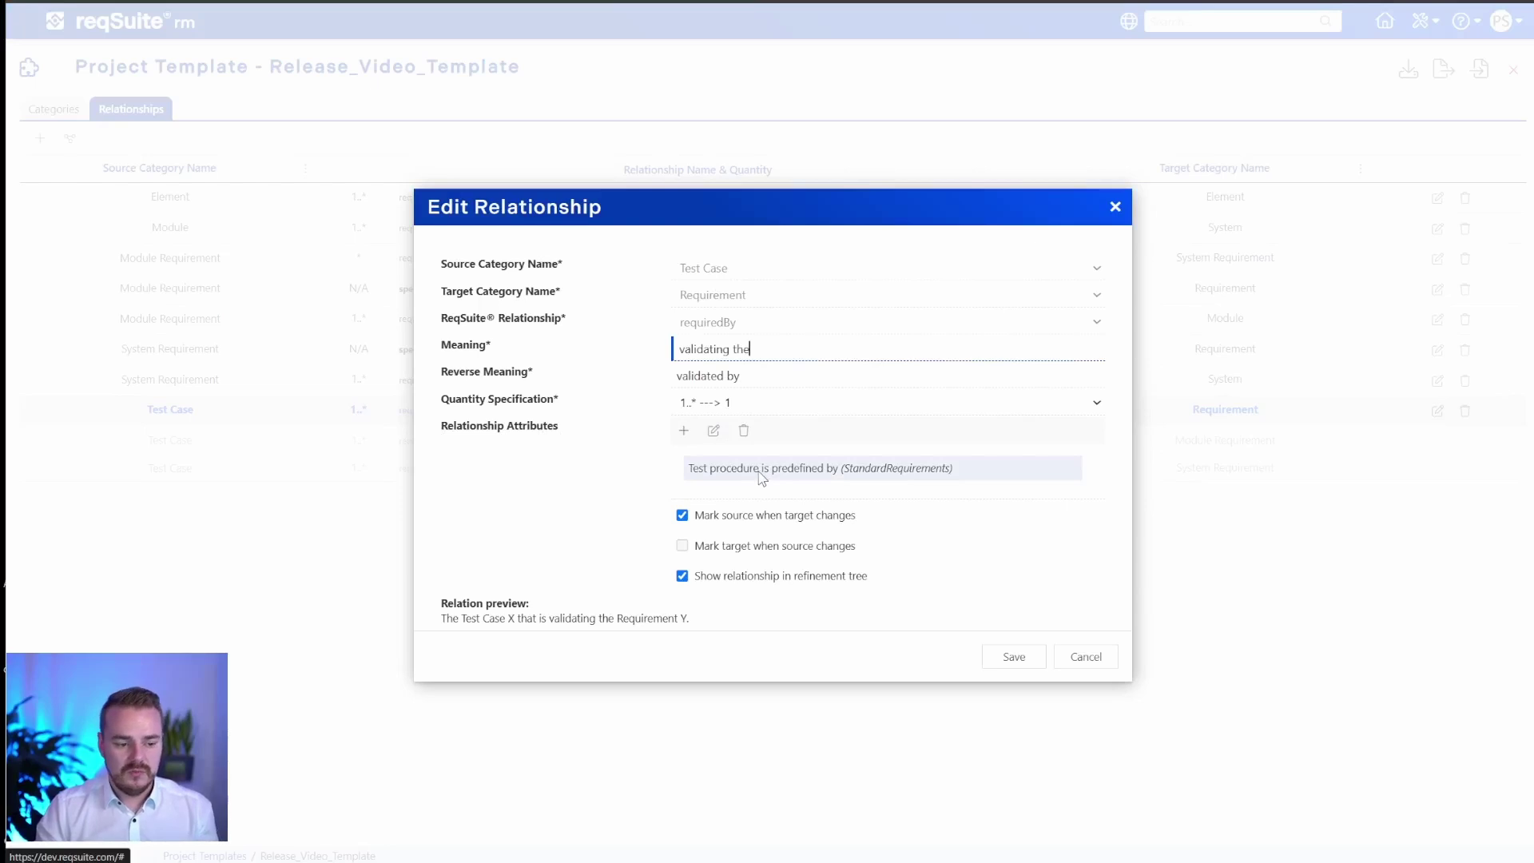
{"action": "left_click", "coordinate": [685, 432]}
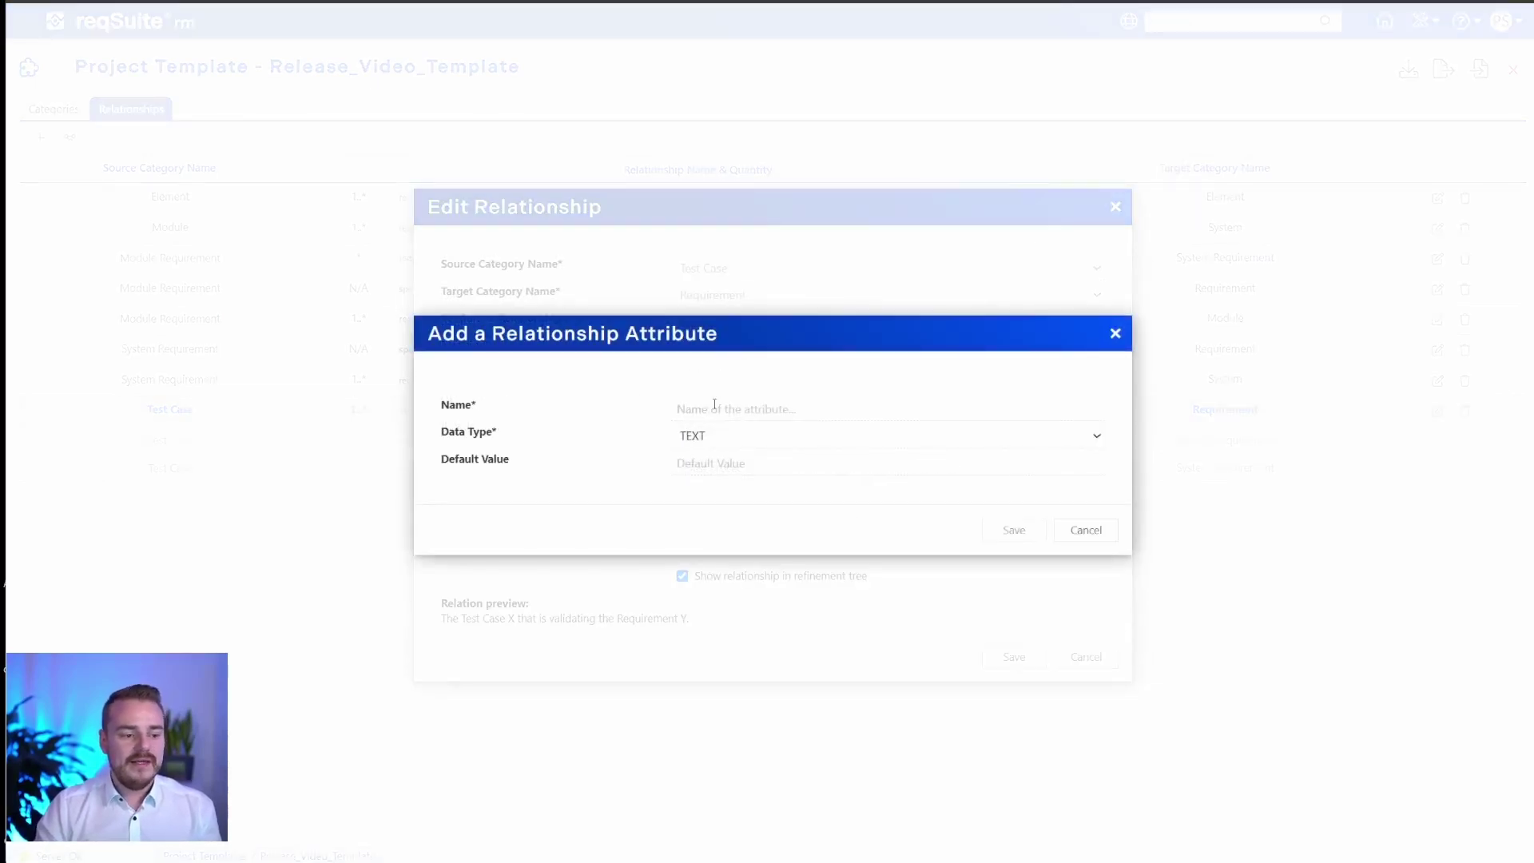
{"action": "left_click", "coordinate": [714, 406]}
{"action": "type", "text": "New Attribute"}
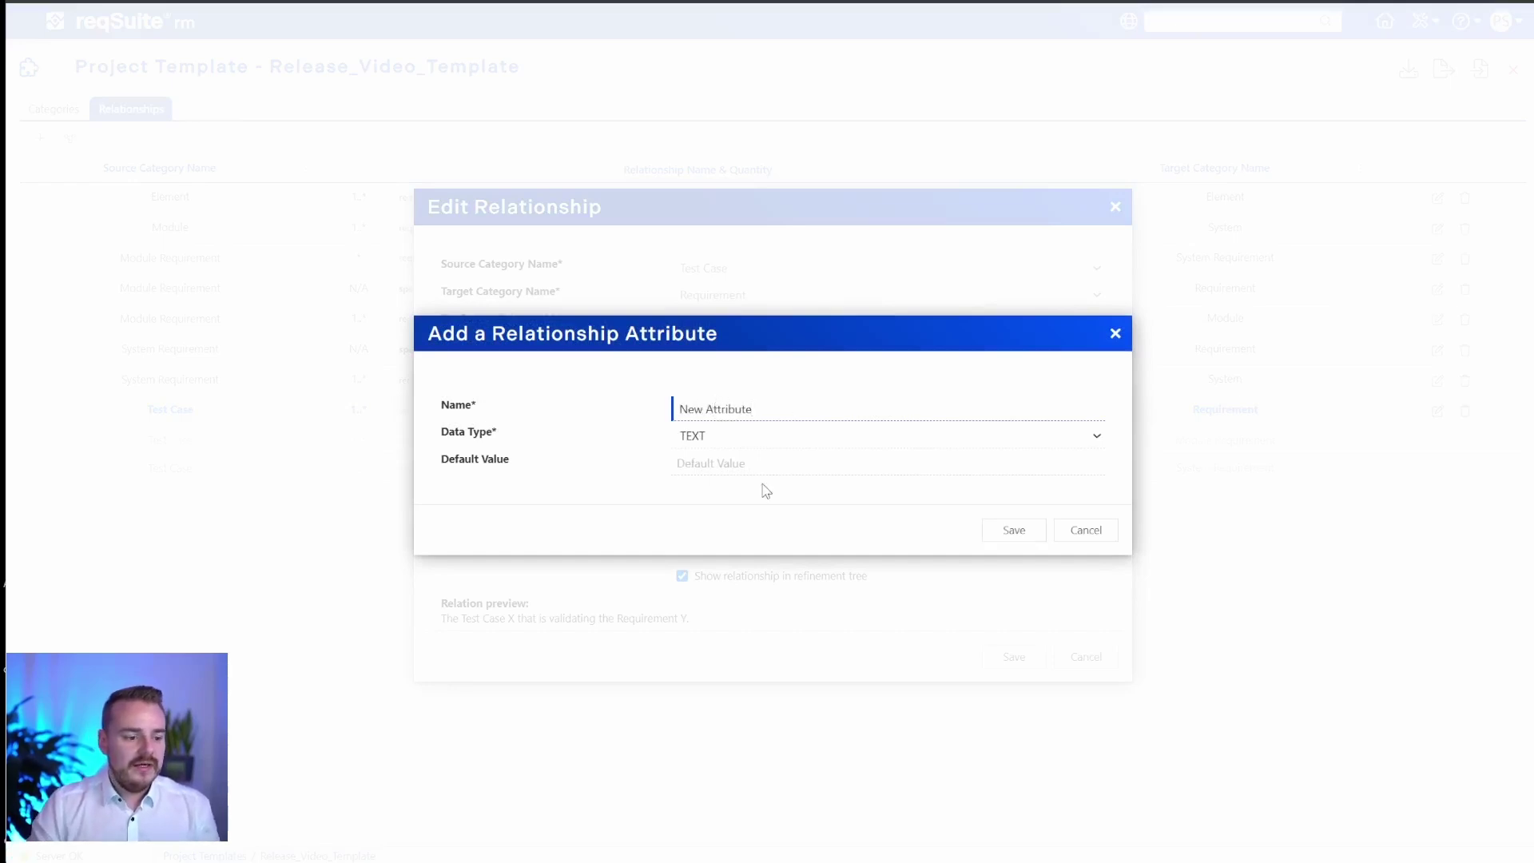
{"action": "left_click", "coordinate": [774, 442]}
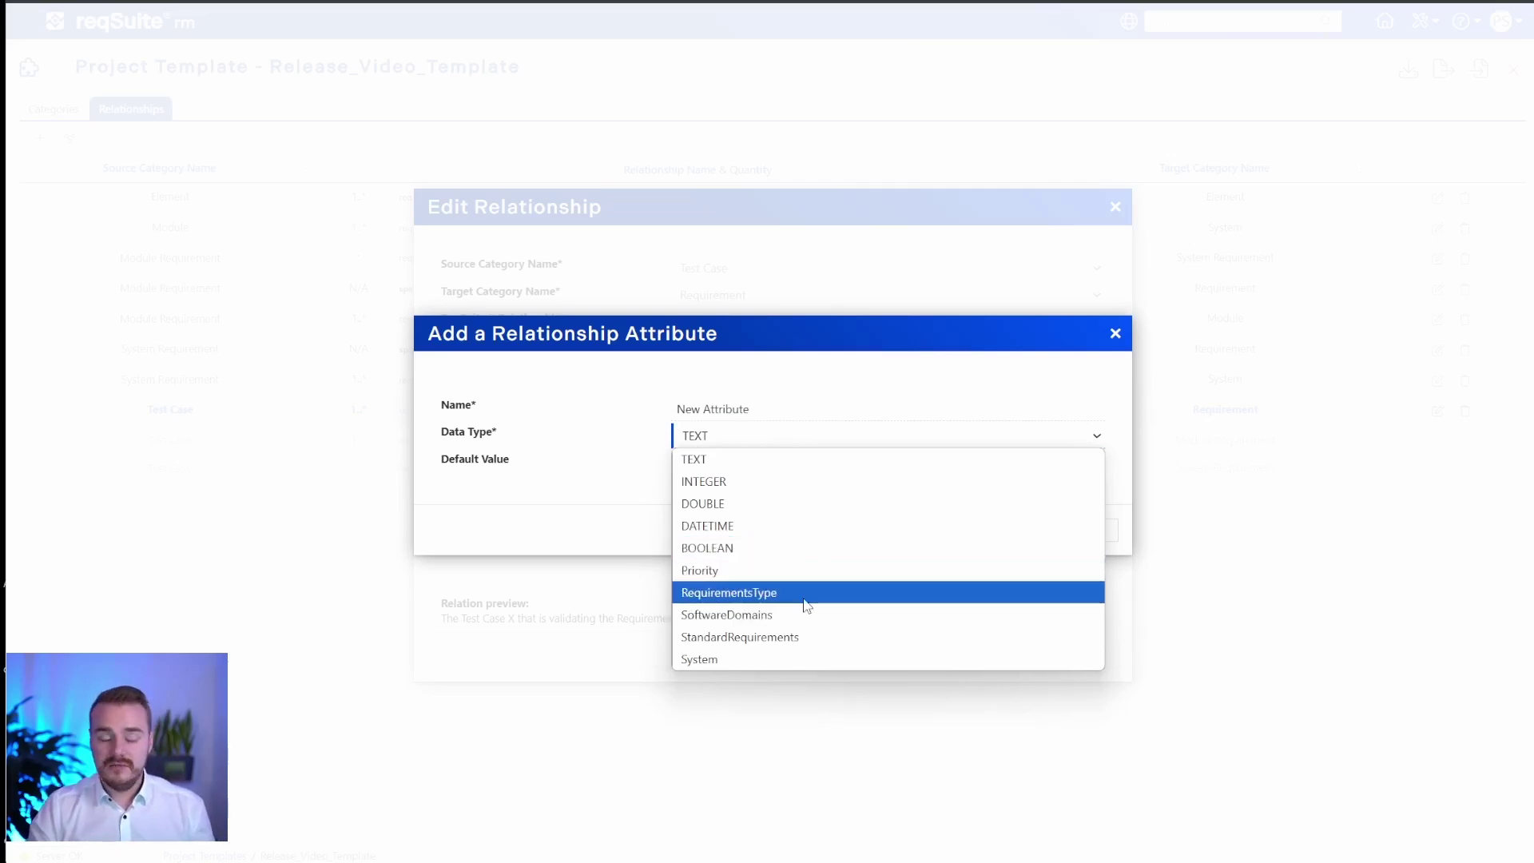
{"action": "left_click", "coordinate": [787, 637]}
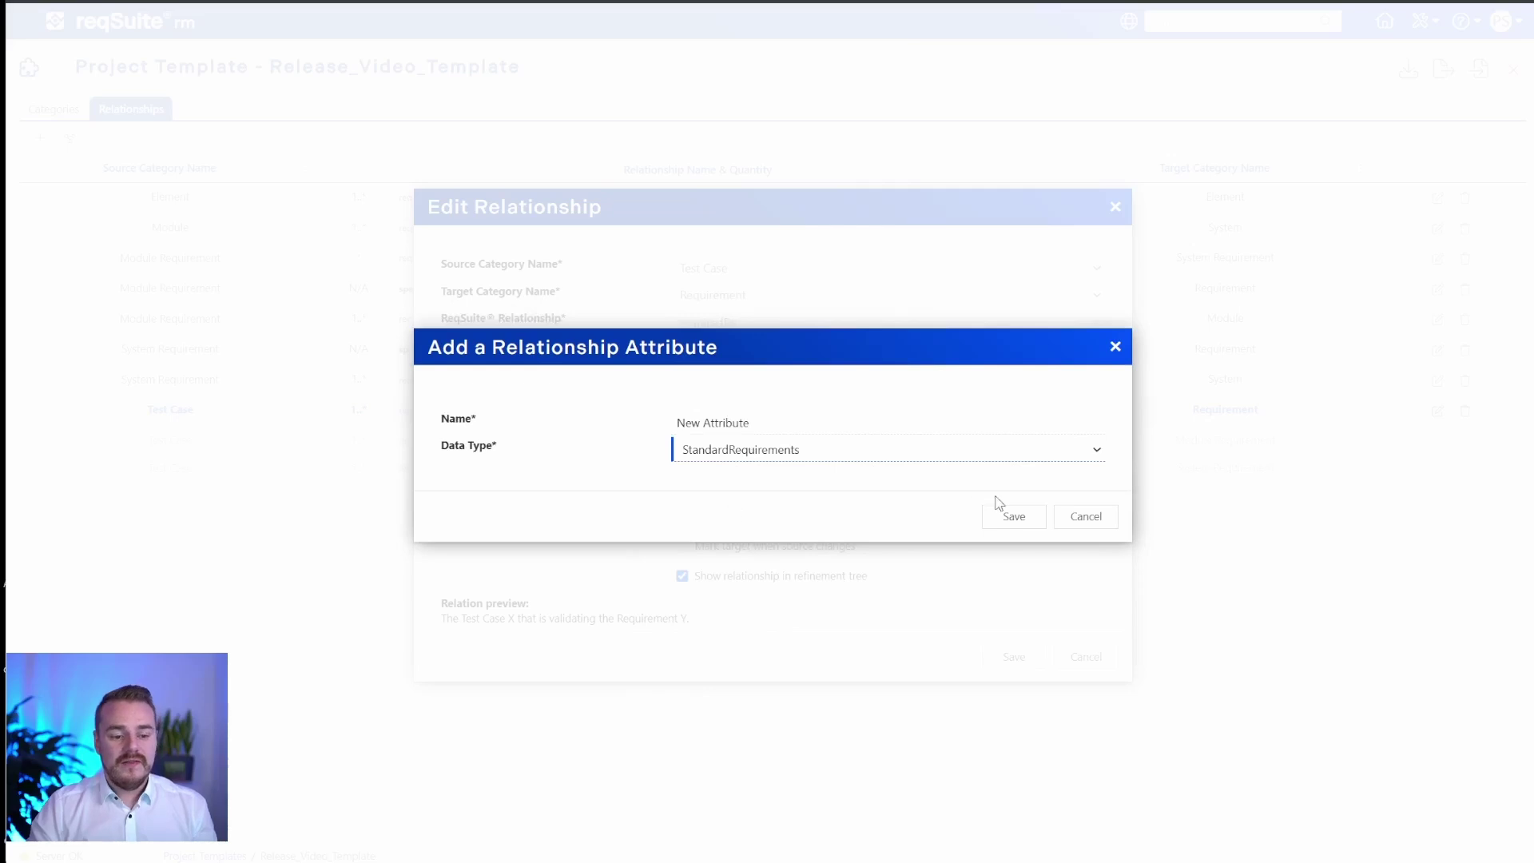
{"action": "left_click", "coordinate": [1086, 519]}
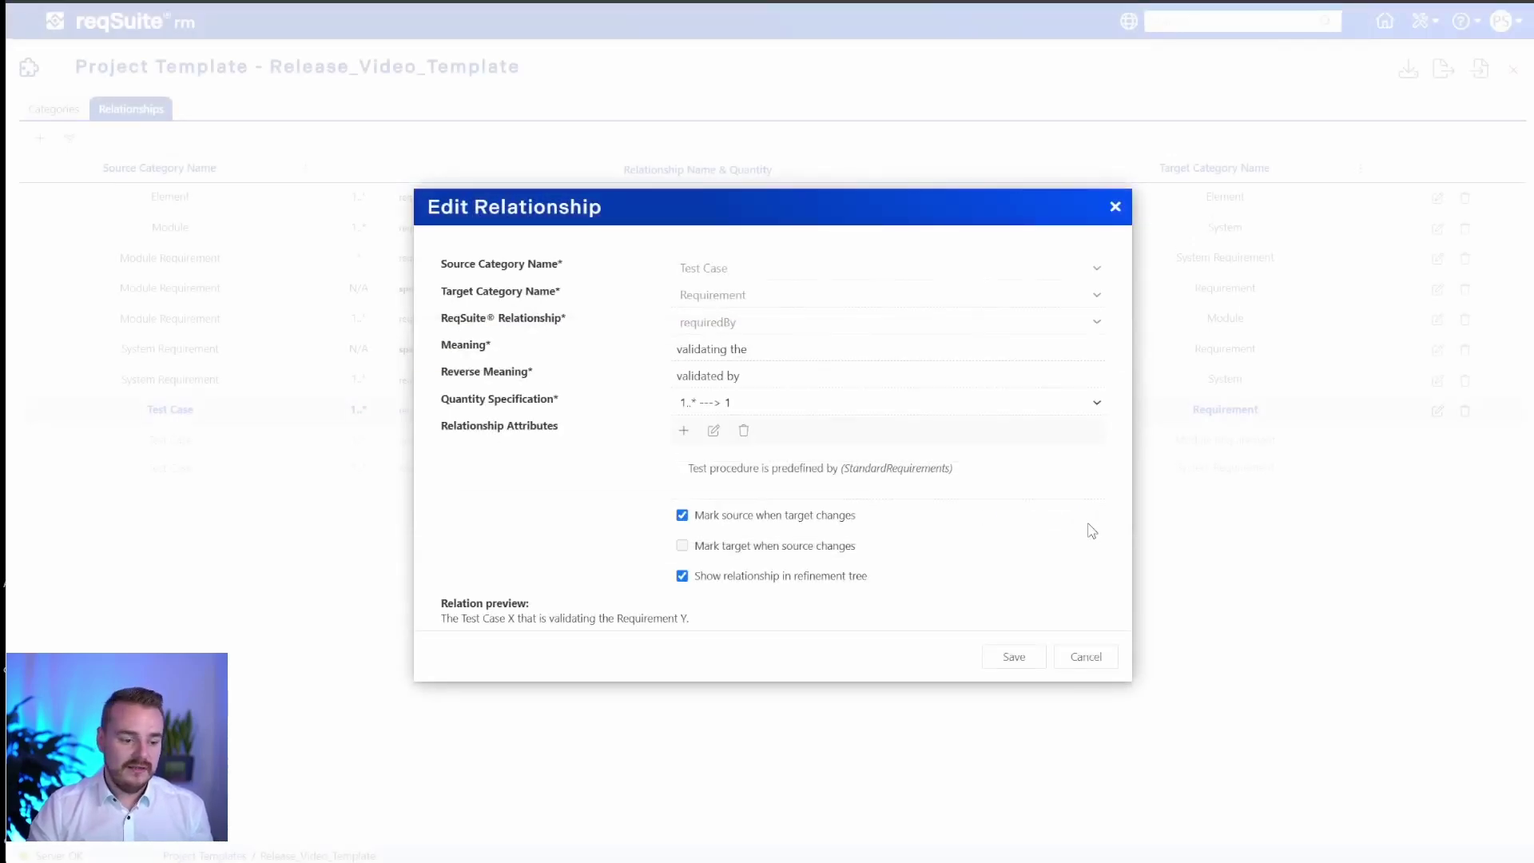
Check the settings of the attribute "Test procedure is predefined by" and close the relationship without saving
{"action": "left_click", "coordinate": [715, 431]}
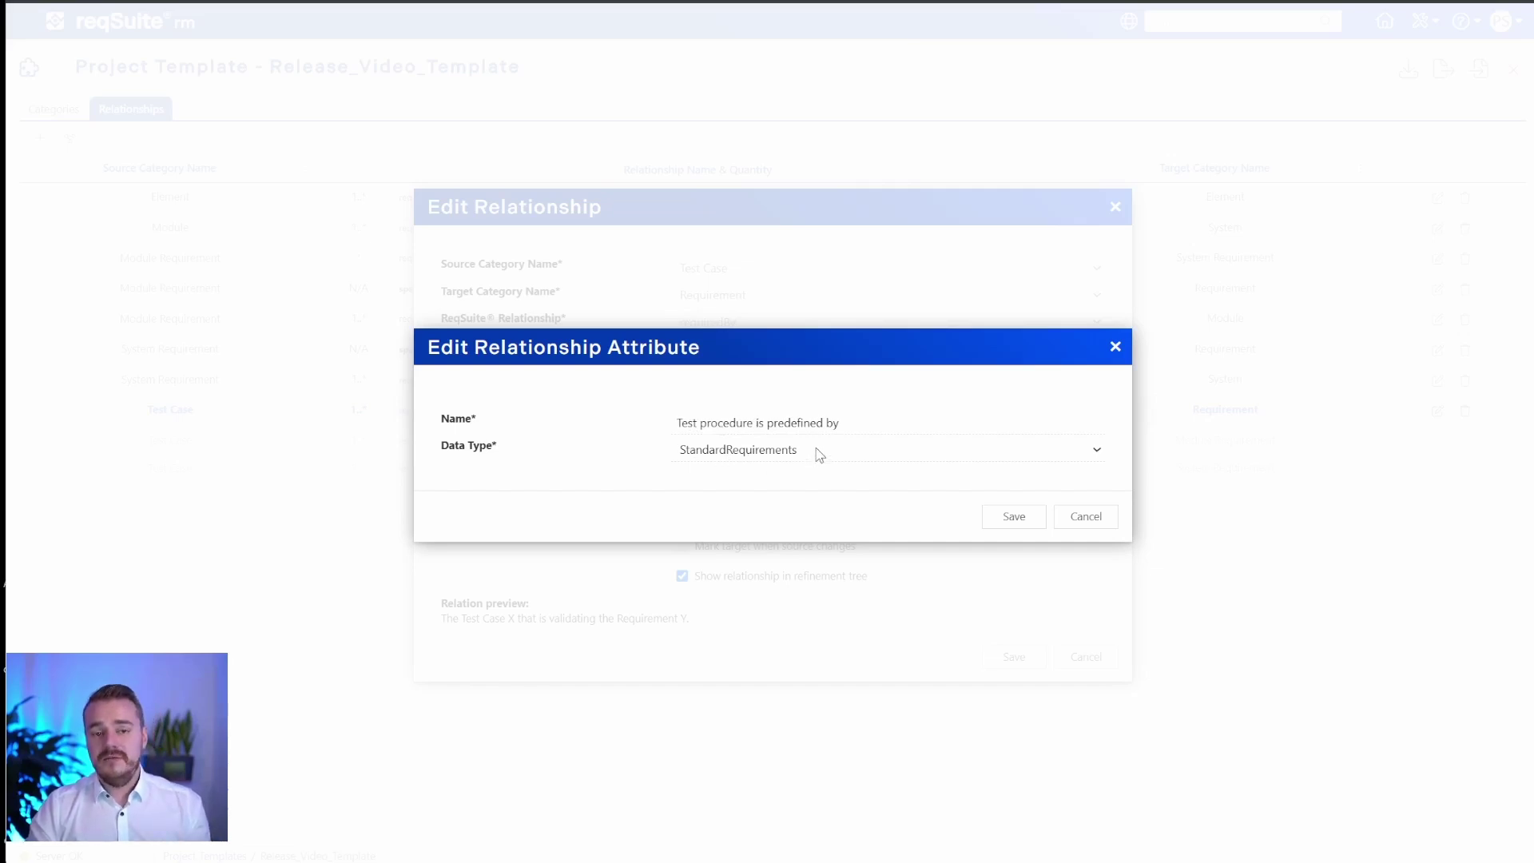
{"action": "left_click", "coordinate": [1082, 518]}
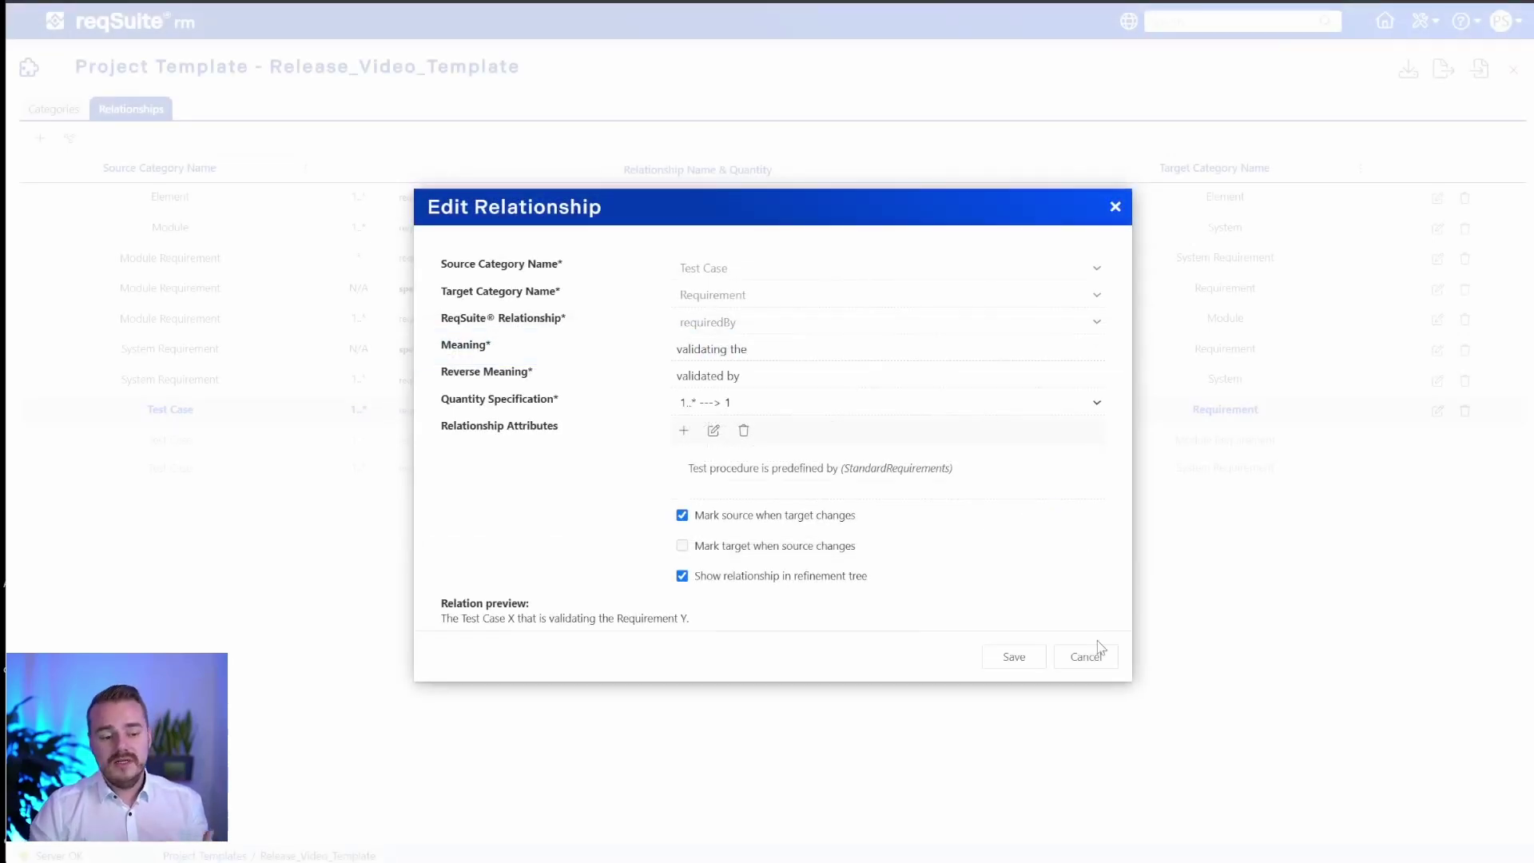
{"action": "left_click", "coordinate": [1085, 656]}
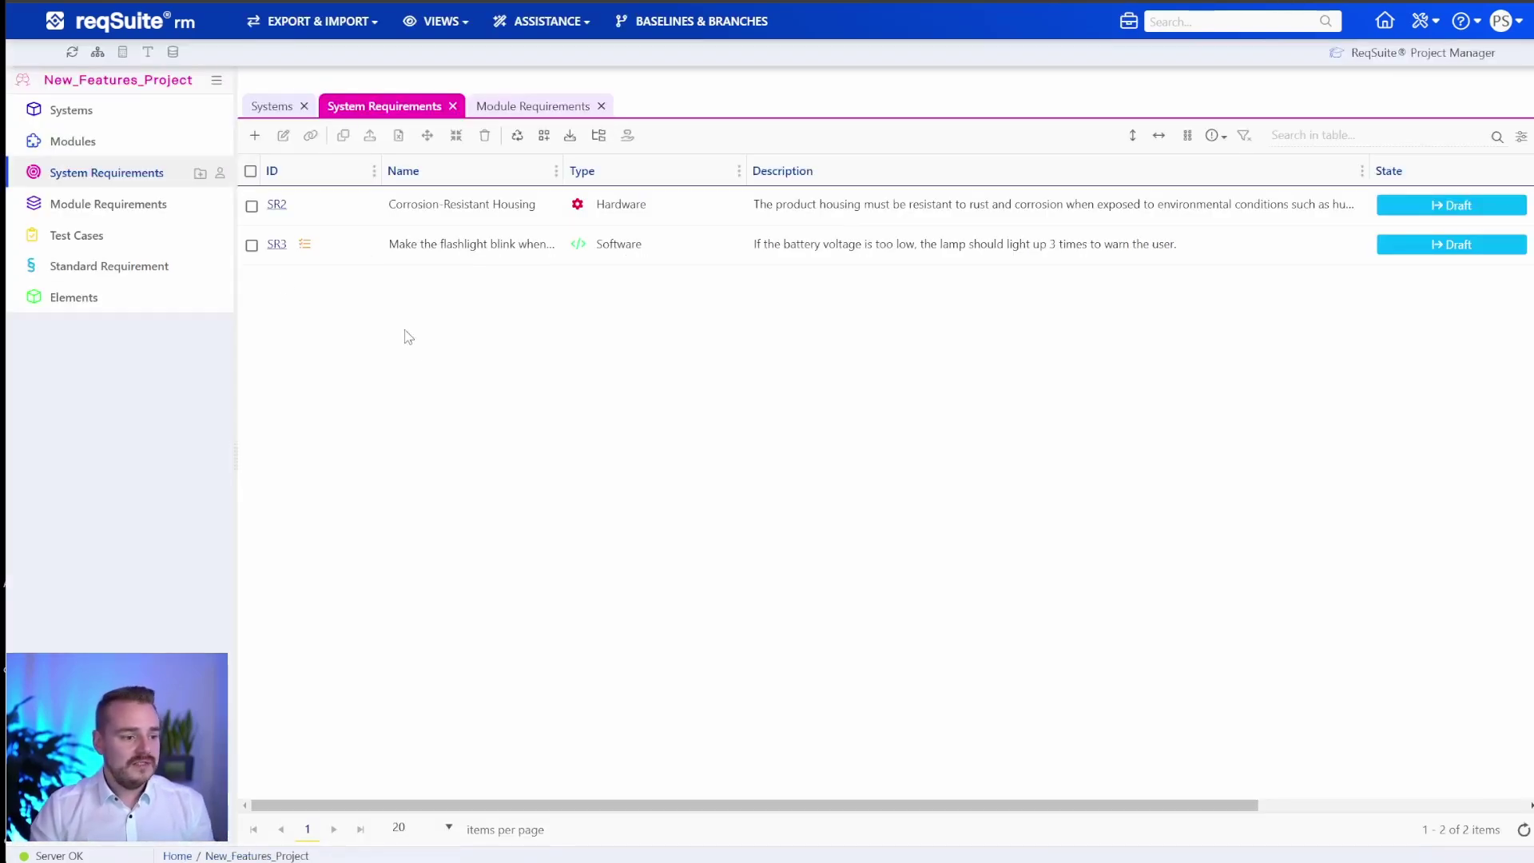
Open test case TC2 in New_Features_Project, view its linked system requirement SR2, and return to the test case
{"action": "left_click", "coordinate": [88, 238]}
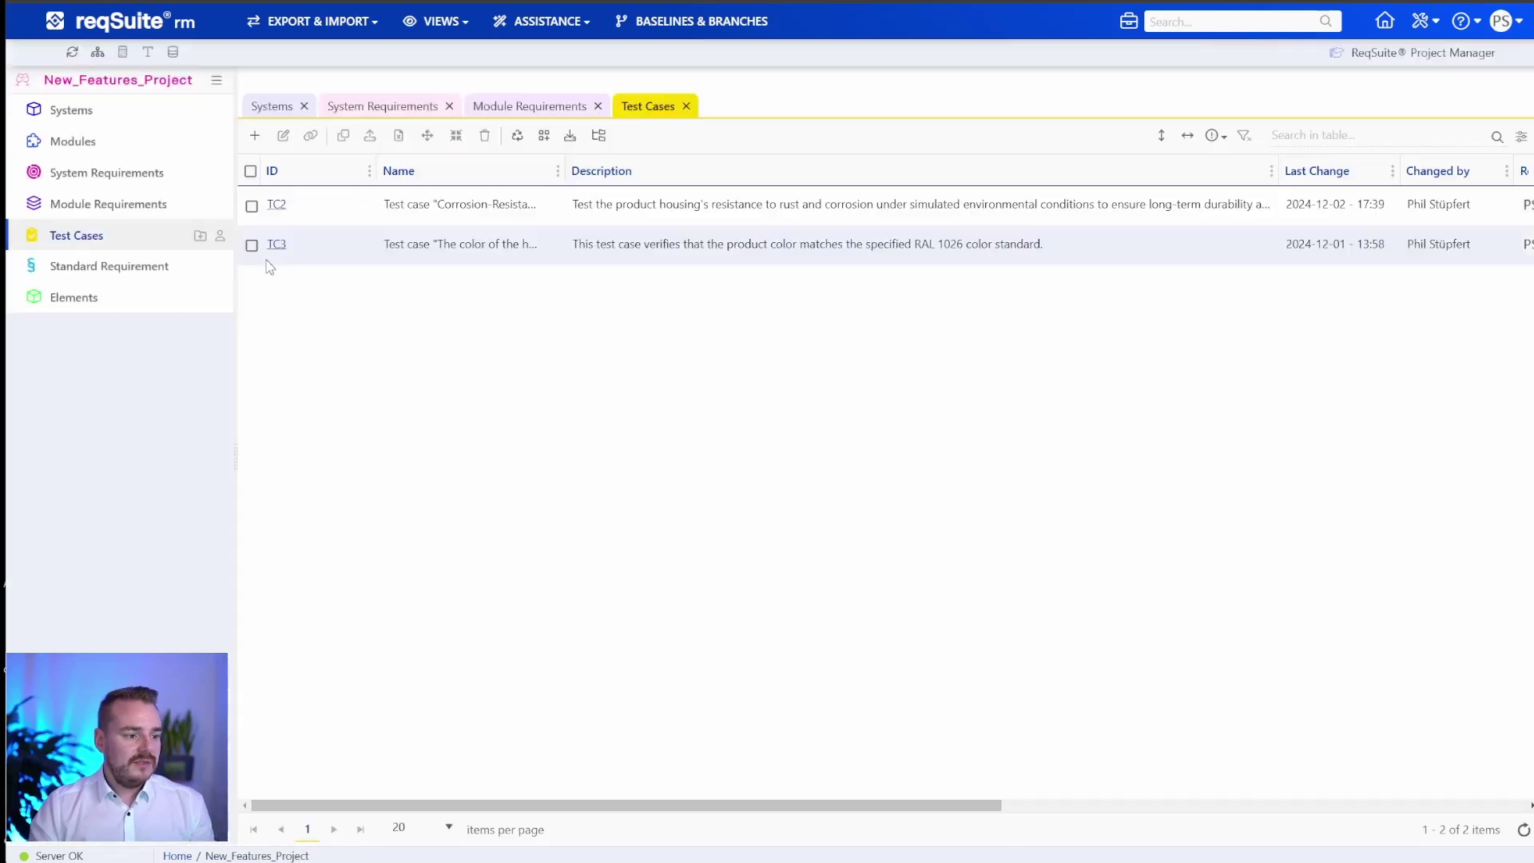
{"action": "left_click", "coordinate": [277, 205]}
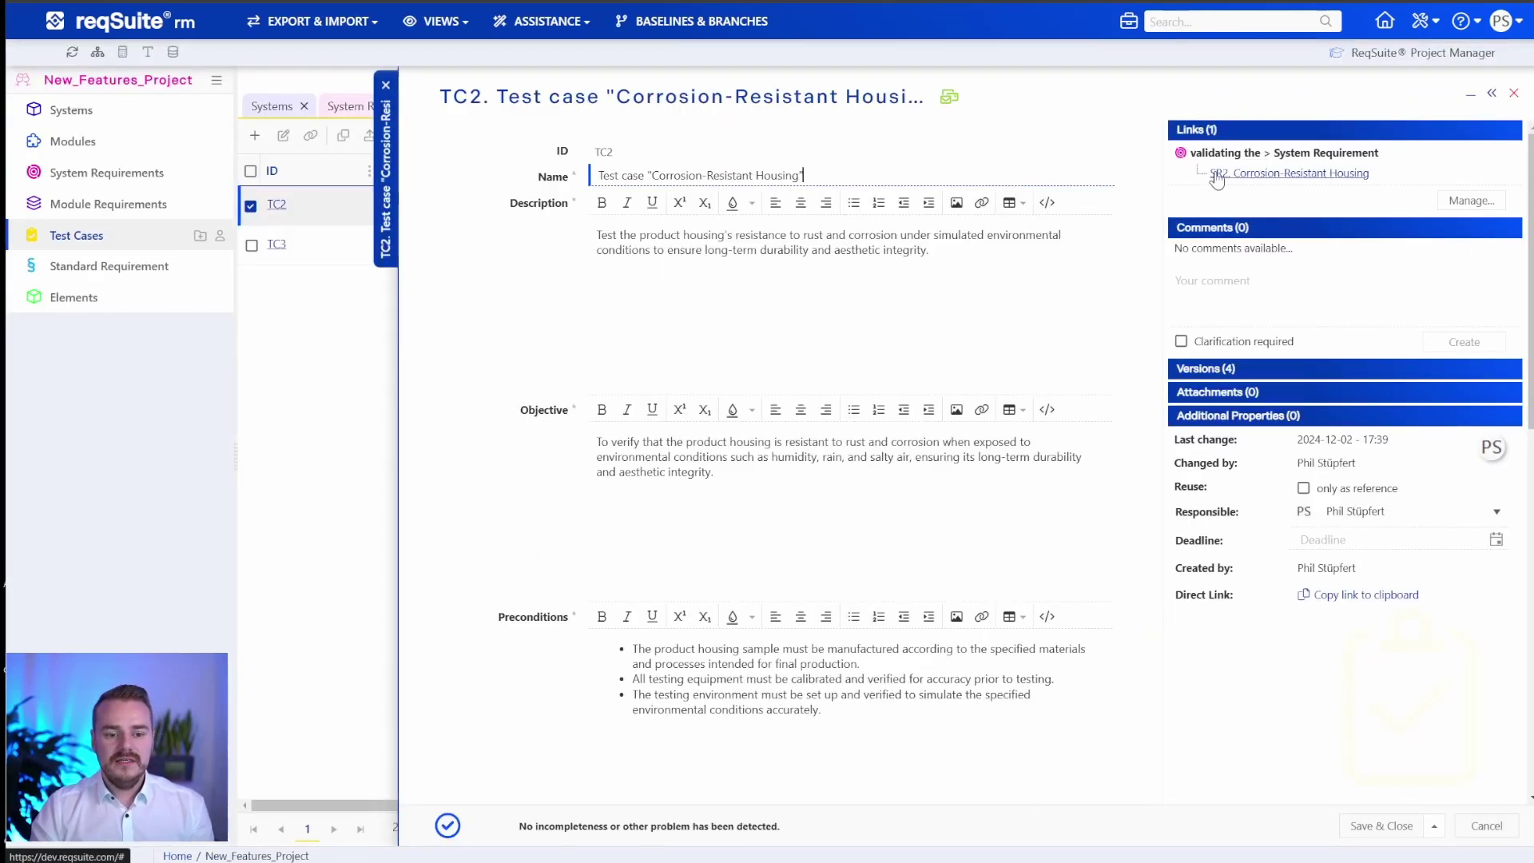
{"action": "left_click", "coordinate": [1284, 182]}
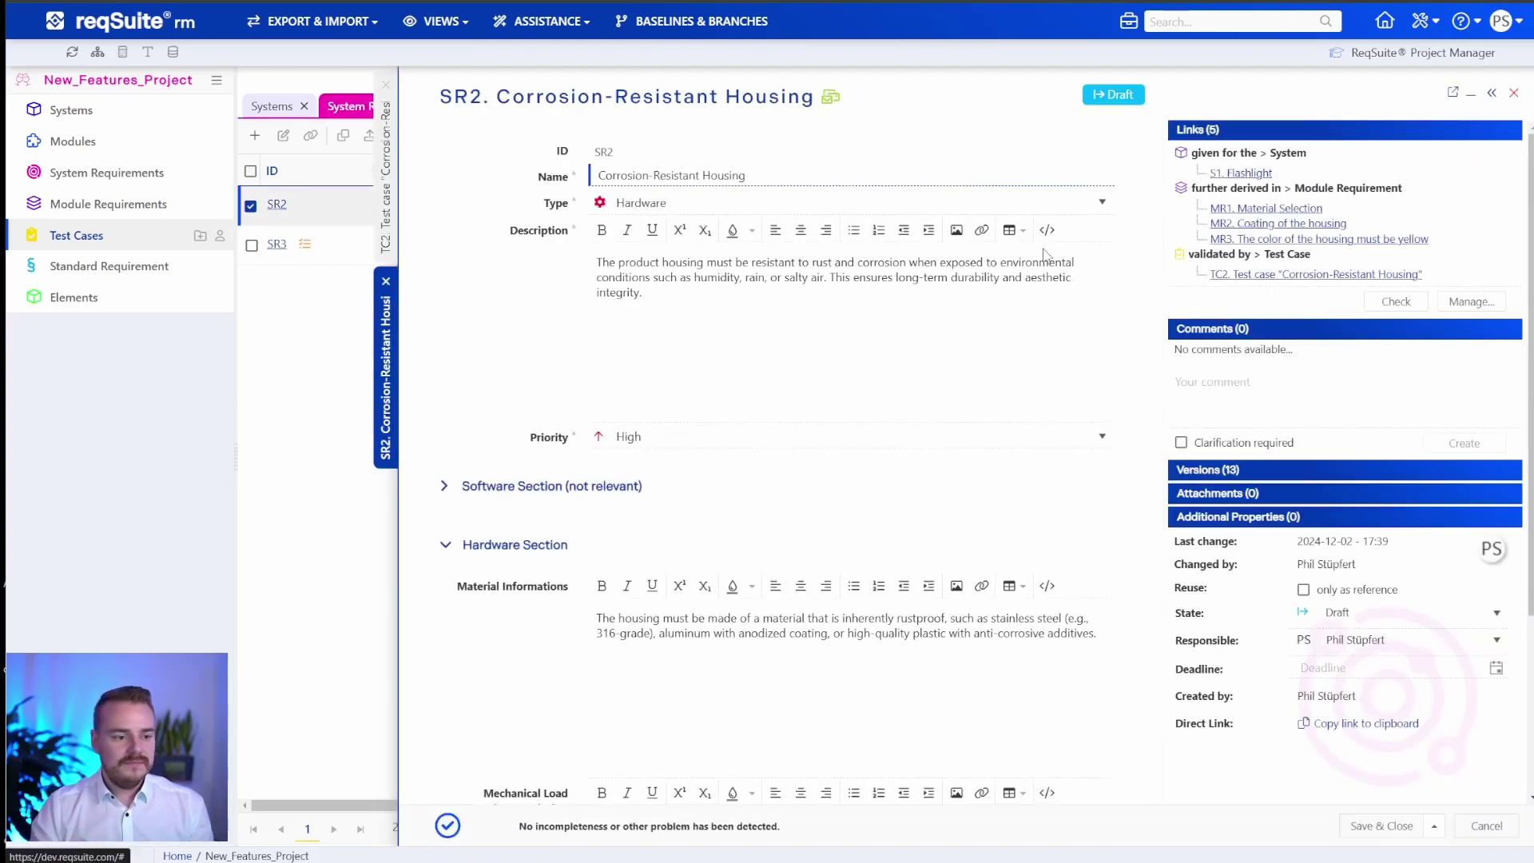
{"action": "left_click", "coordinate": [394, 230]}
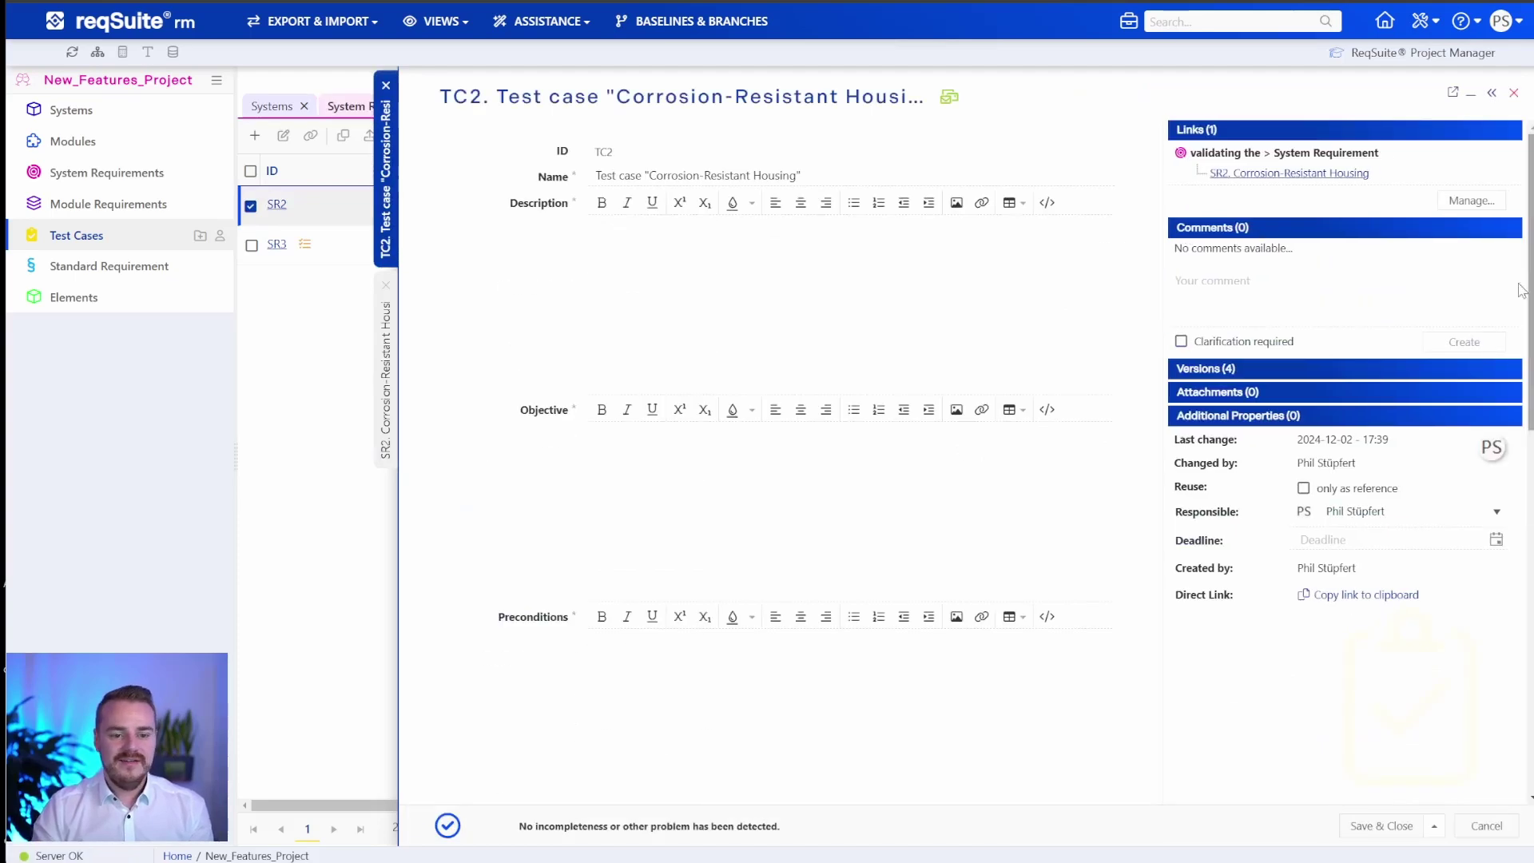
In TC2's links, choose STR1. Test procedure description 1 for "Test procedure is predefined by" on the SR2 link and save
{"action": "left_click", "coordinate": [1470, 202]}
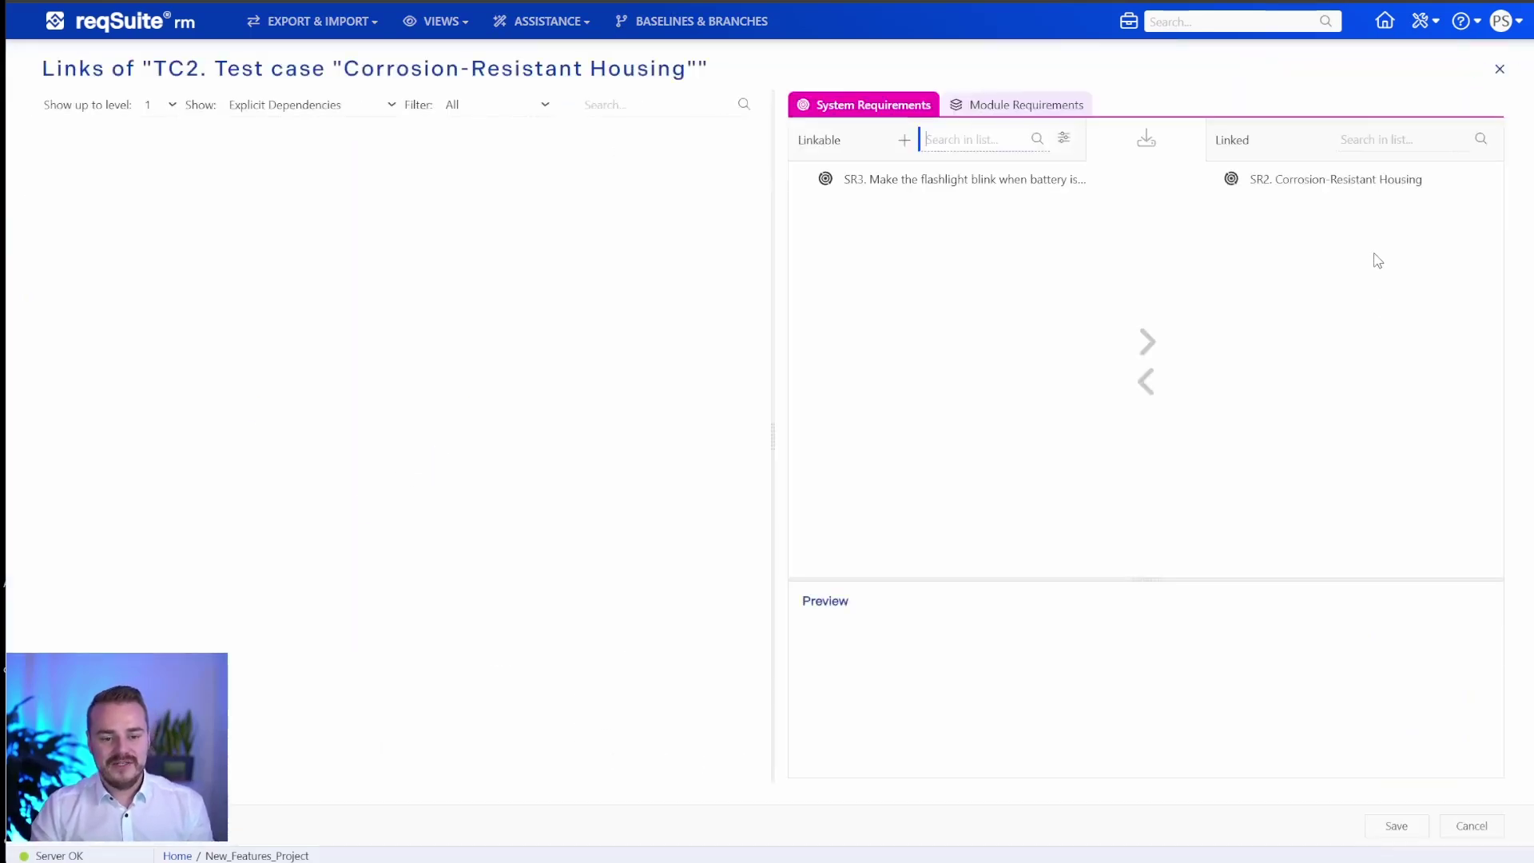
{"action": "left_click", "coordinate": [1292, 189]}
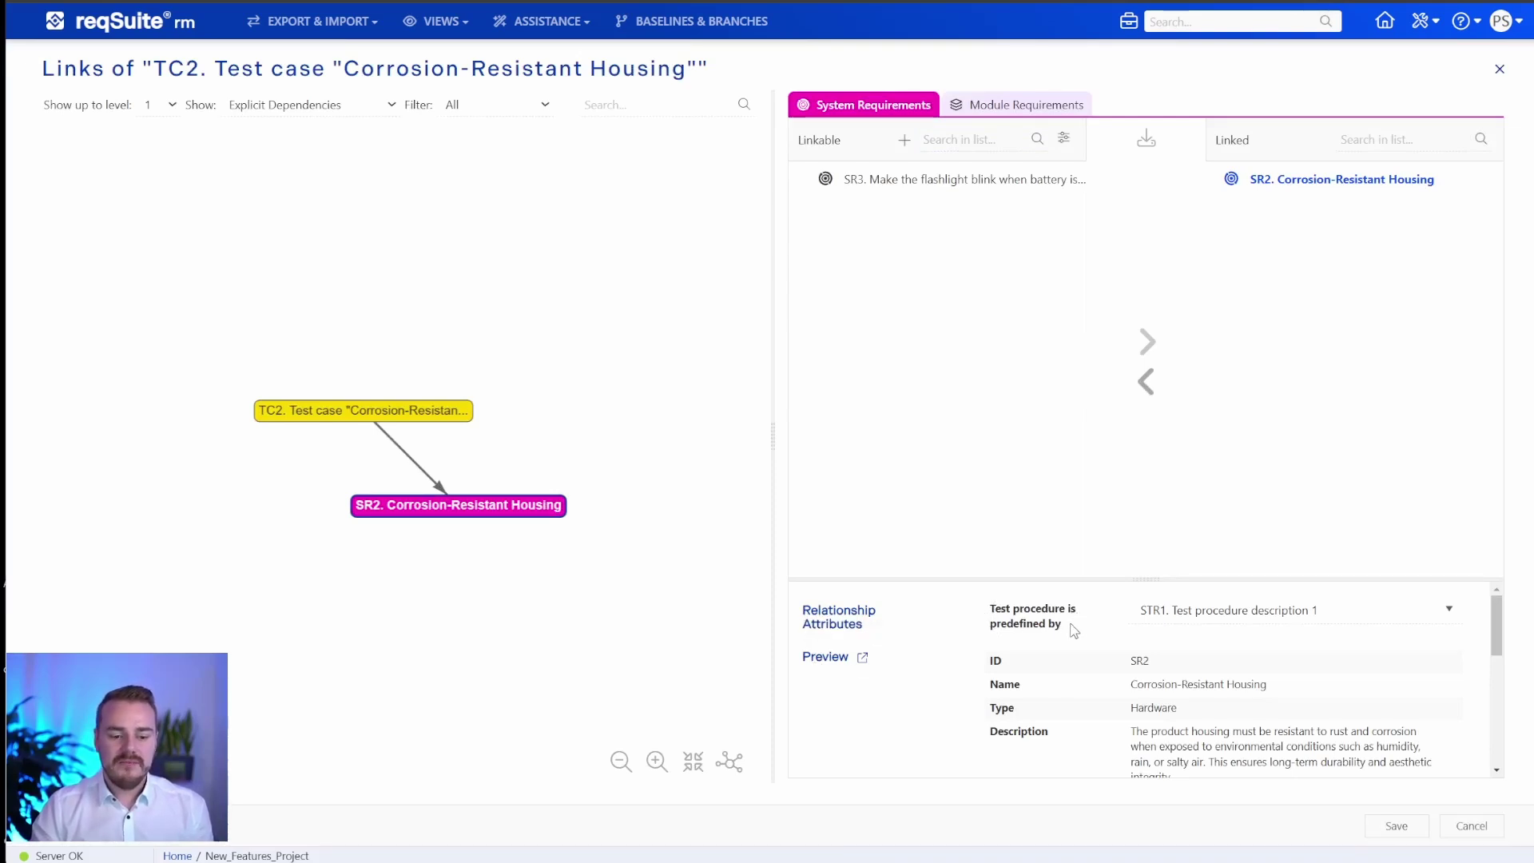
{"action": "left_click", "coordinate": [1226, 617]}
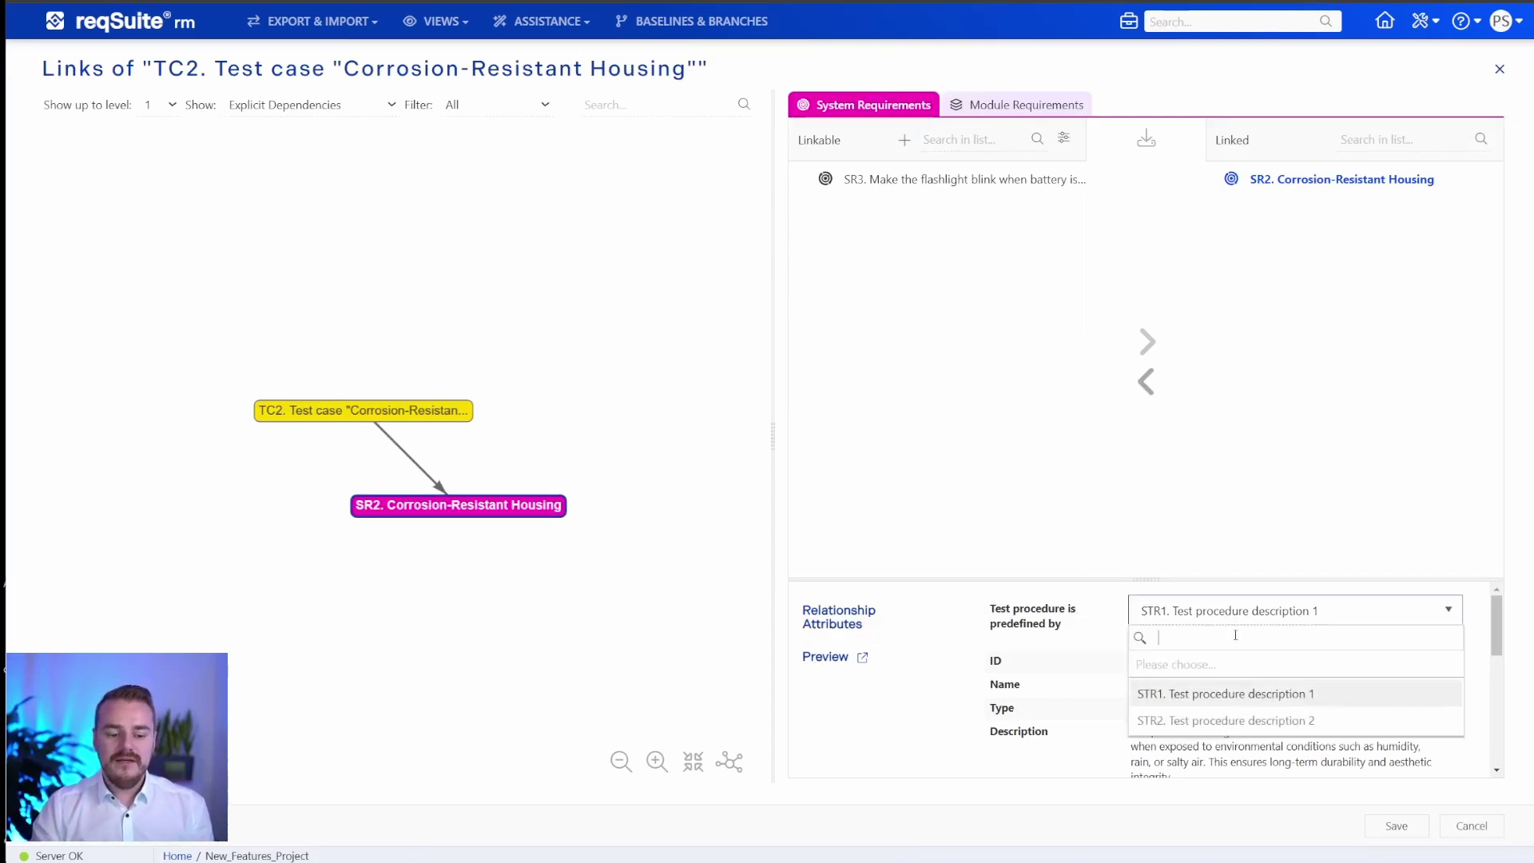
{"action": "left_click", "coordinate": [1310, 695]}
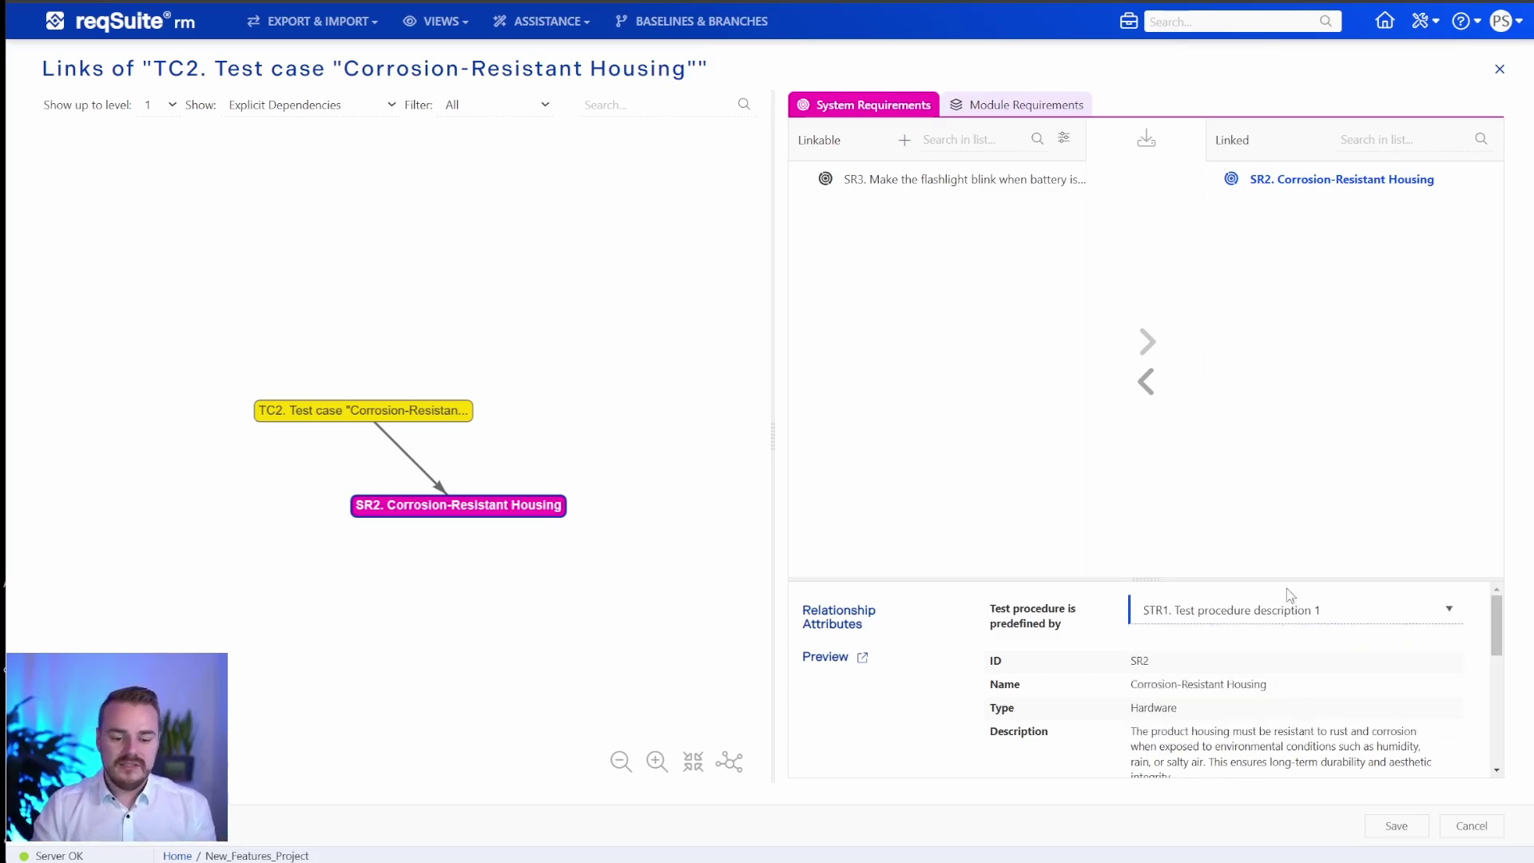
{"action": "left_click", "coordinate": [1394, 825]}
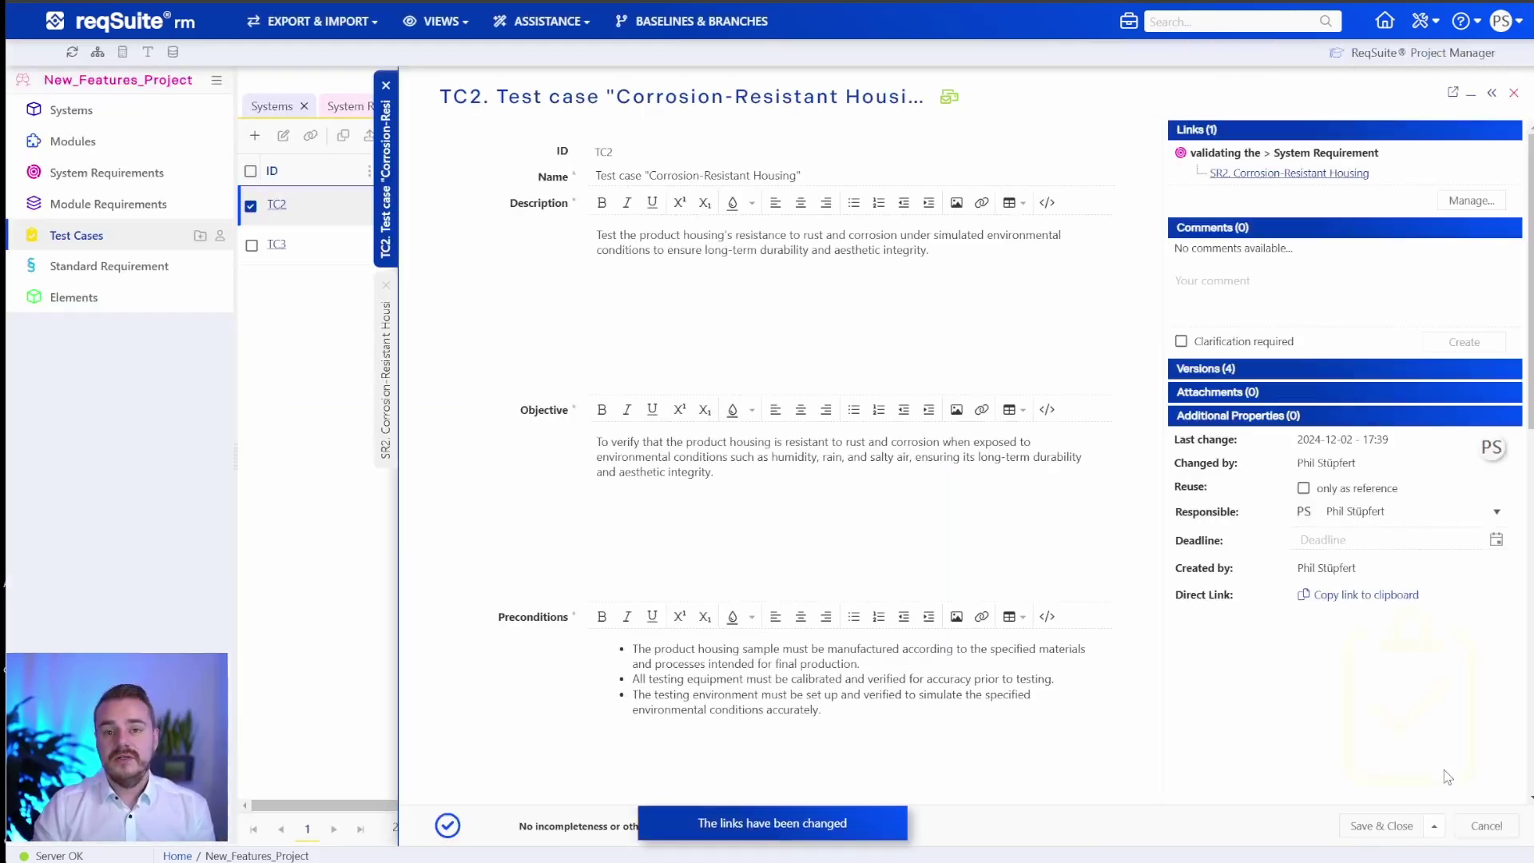
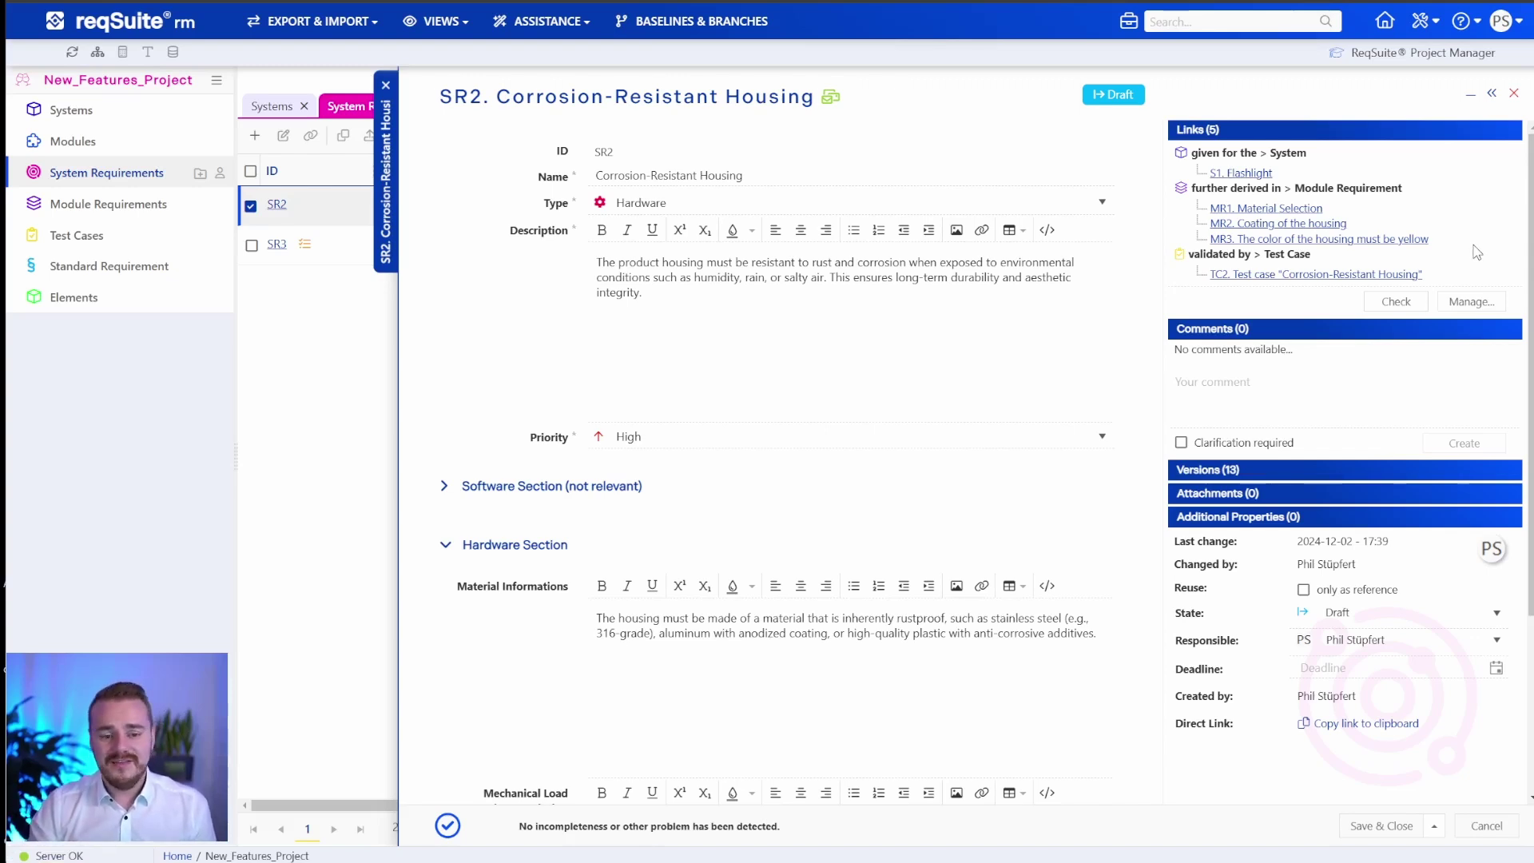
Run the consistency check on the links of requirement SR2 and read its results
{"action": "left_click", "coordinate": [1419, 307]}
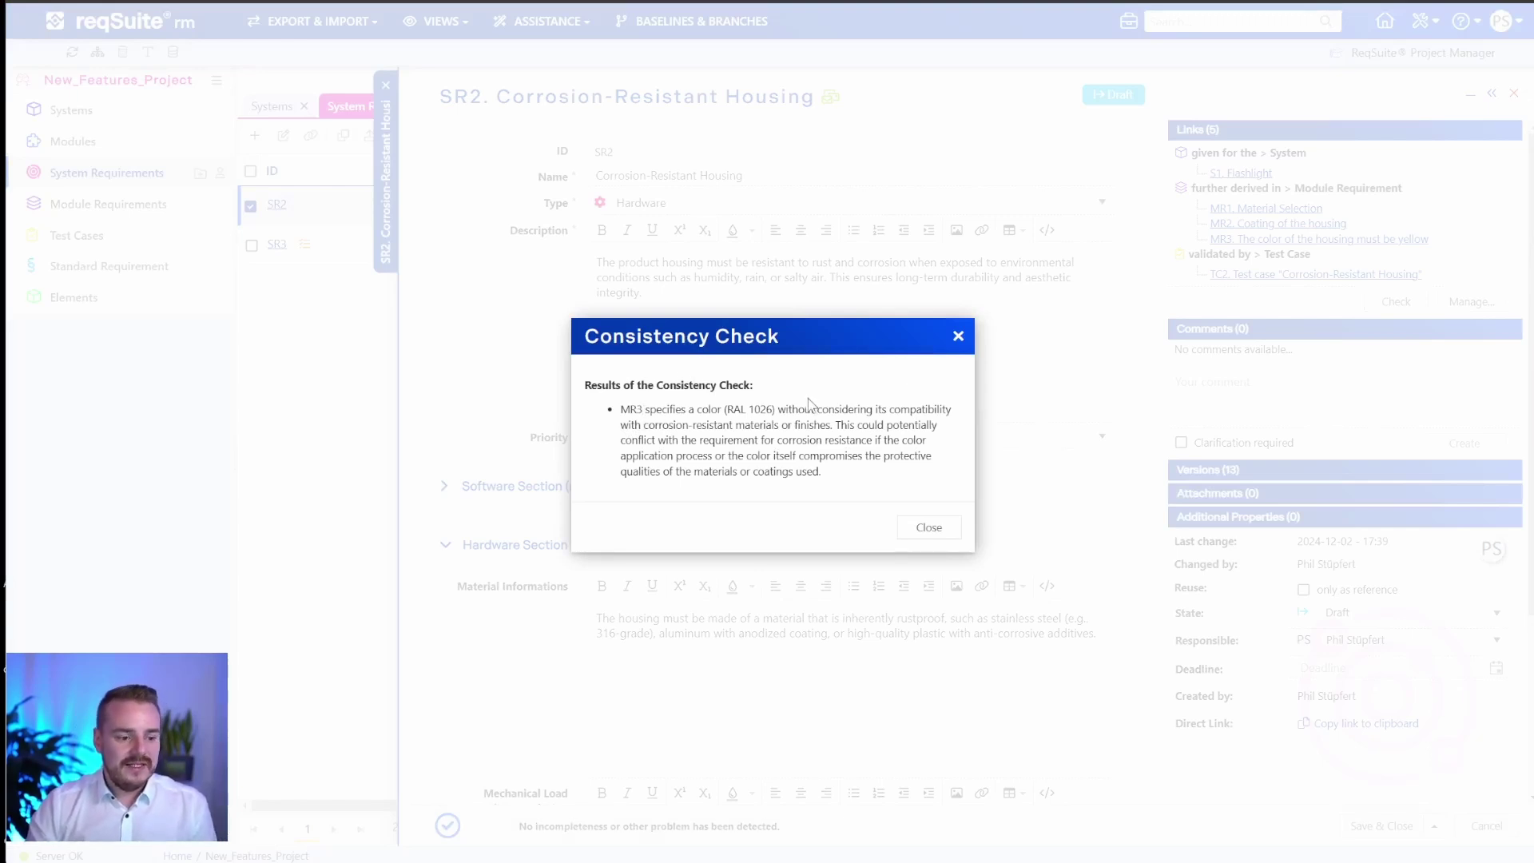
{"action": "key", "text": "ctrl+plus"}
{"action": "key", "text": "ctrl+plus"}
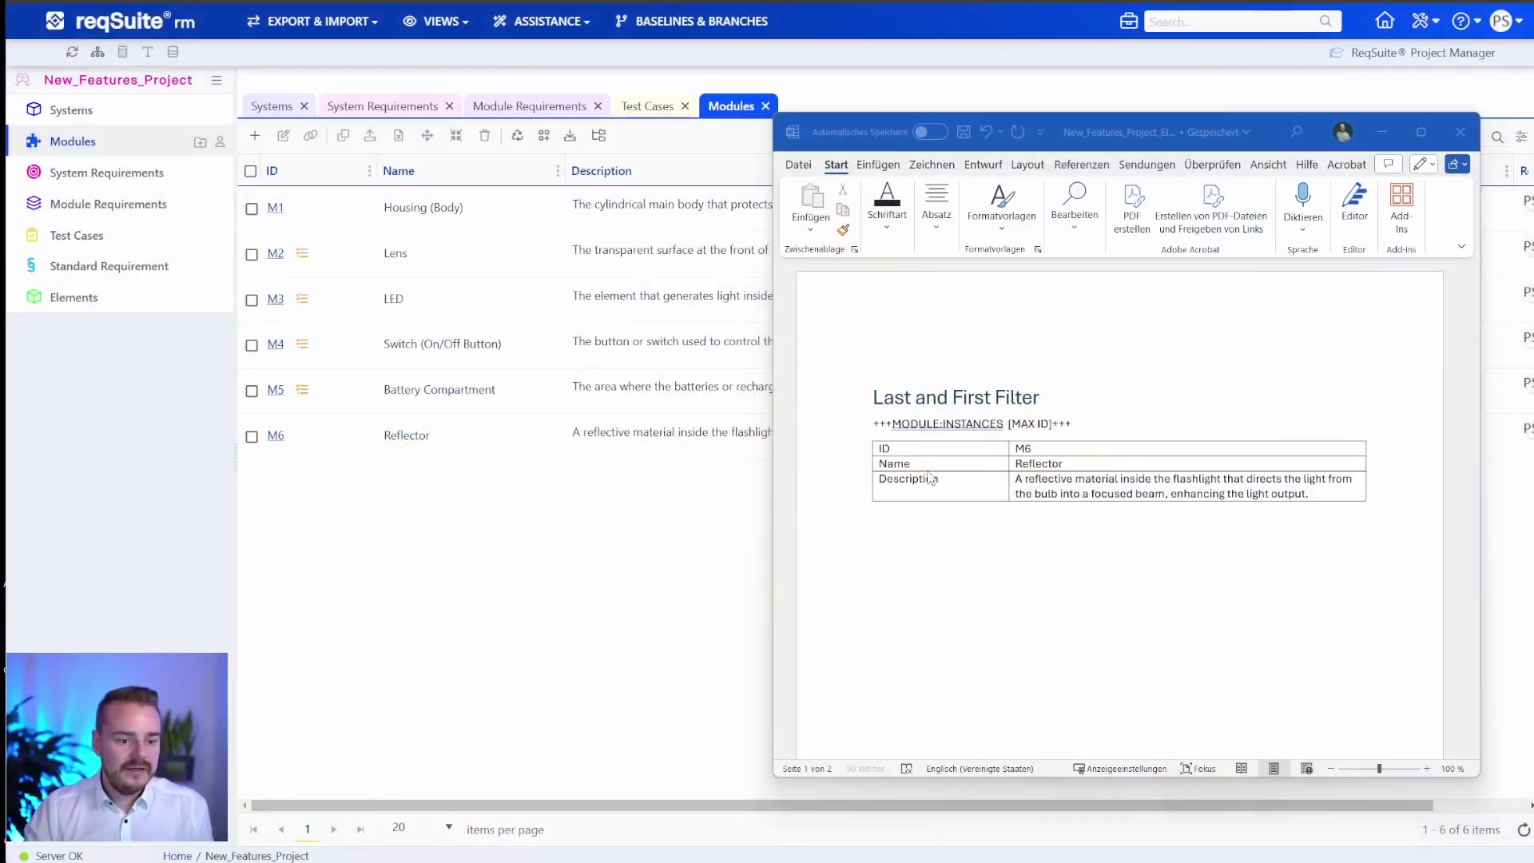
Examine the MAX ID filter for module instances in the Word export and continue to the Child Elements section
{"action": "left_click", "coordinate": [916, 426]}
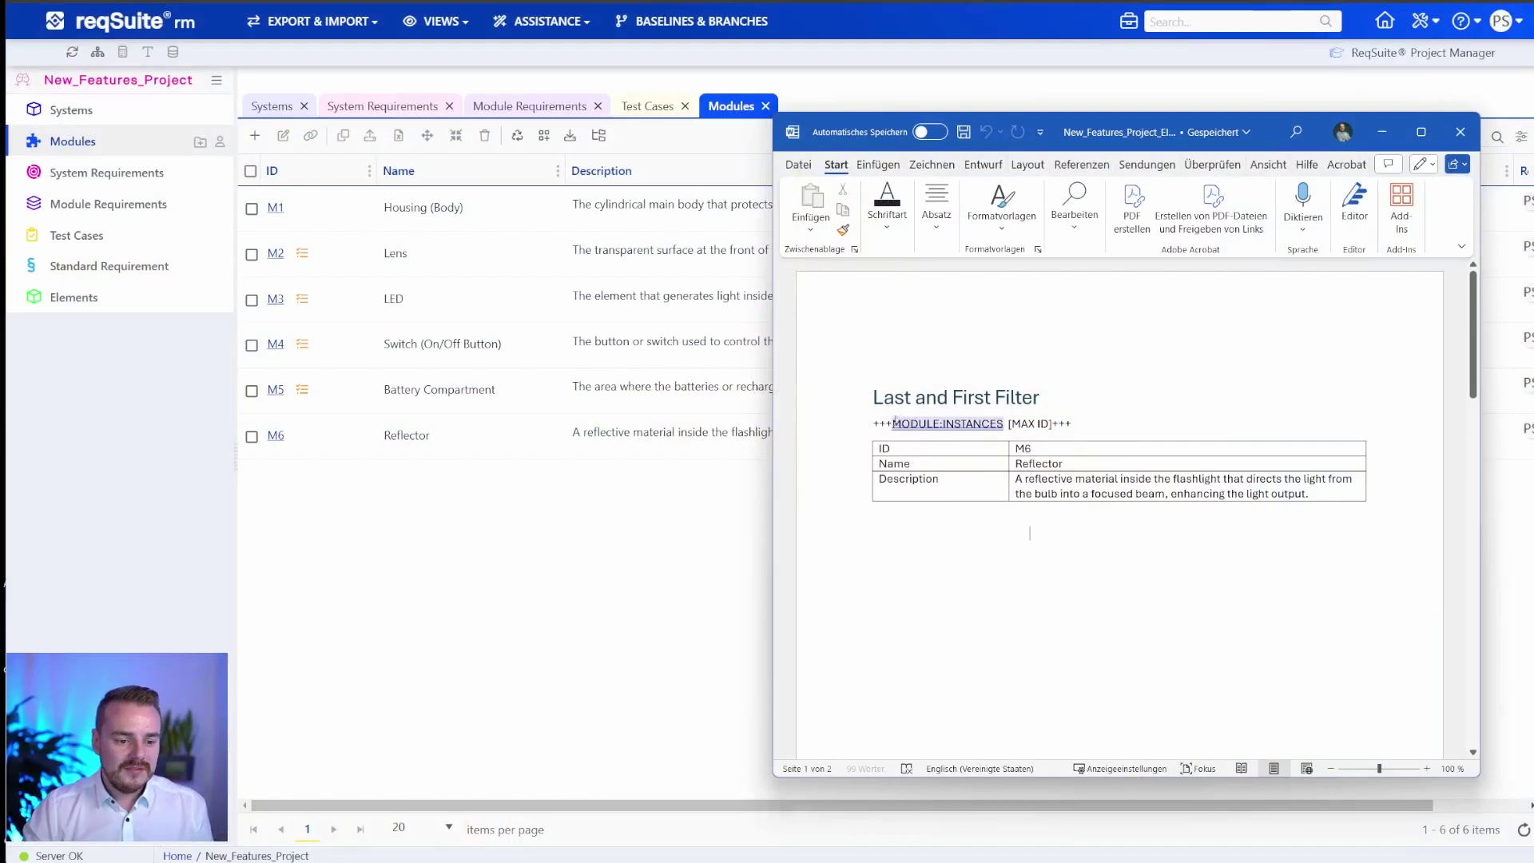
{"action": "left_click", "coordinate": [1007, 423]}
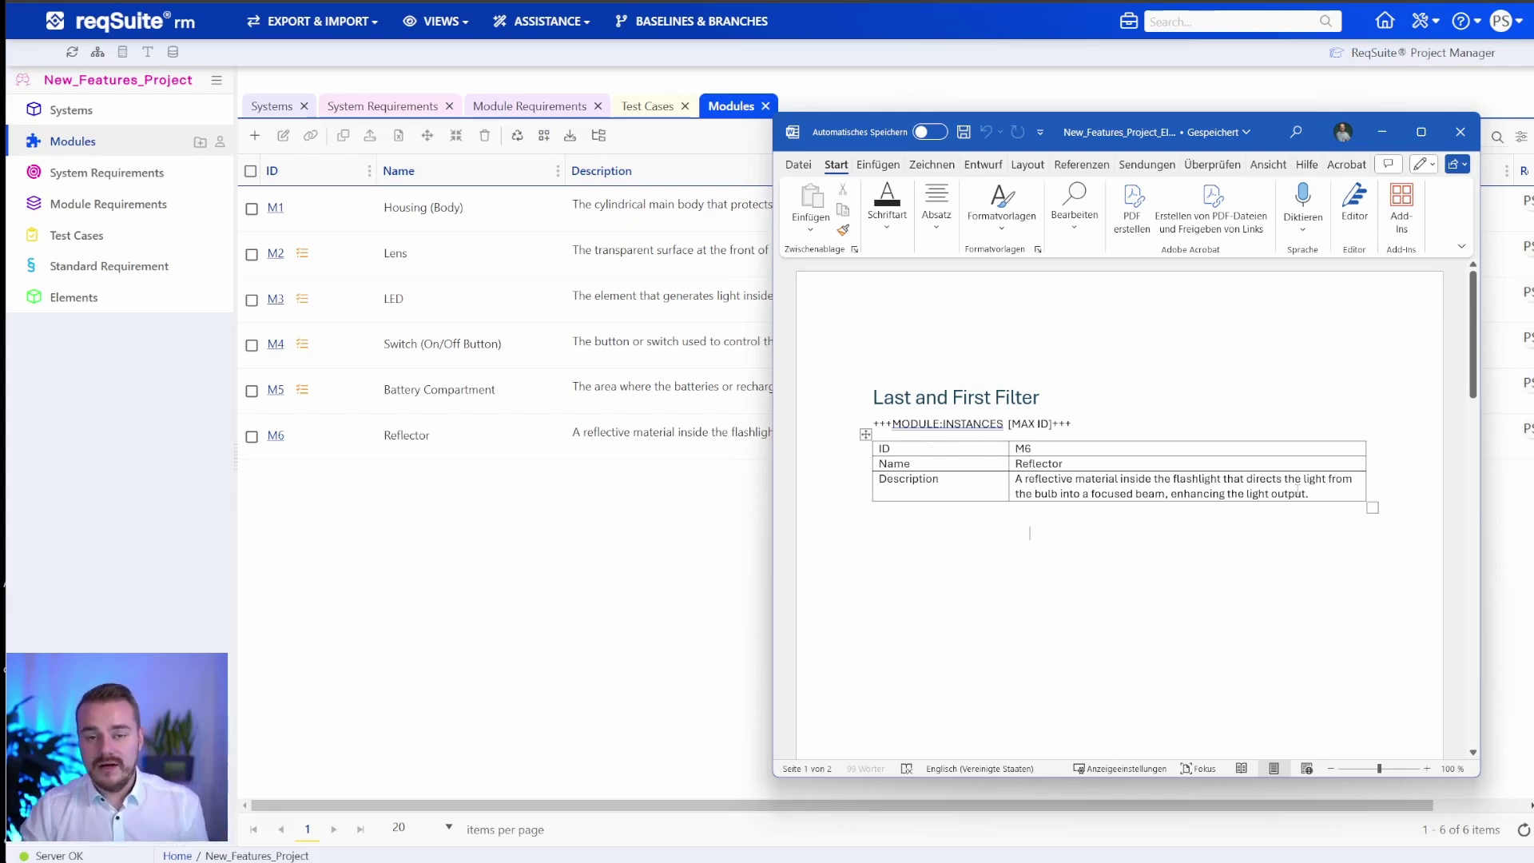
{"action": "scroll", "coordinate": [1138, 515], "scroll_direction": "down", "scroll_amount": 10}
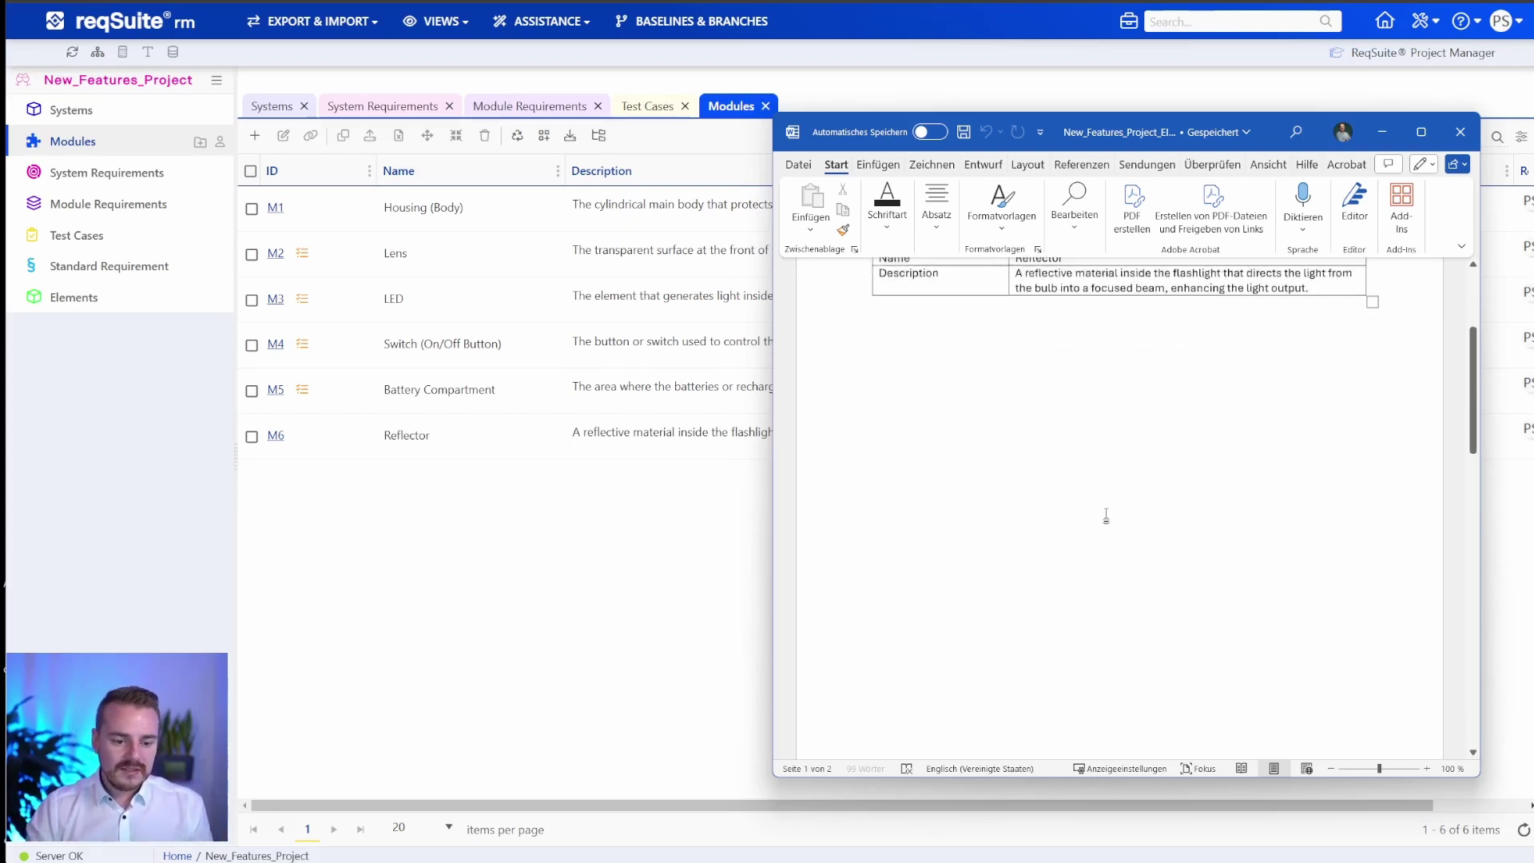
{"action": "scroll", "coordinate": [1107, 513], "scroll_direction": "down", "scroll_amount": 8}
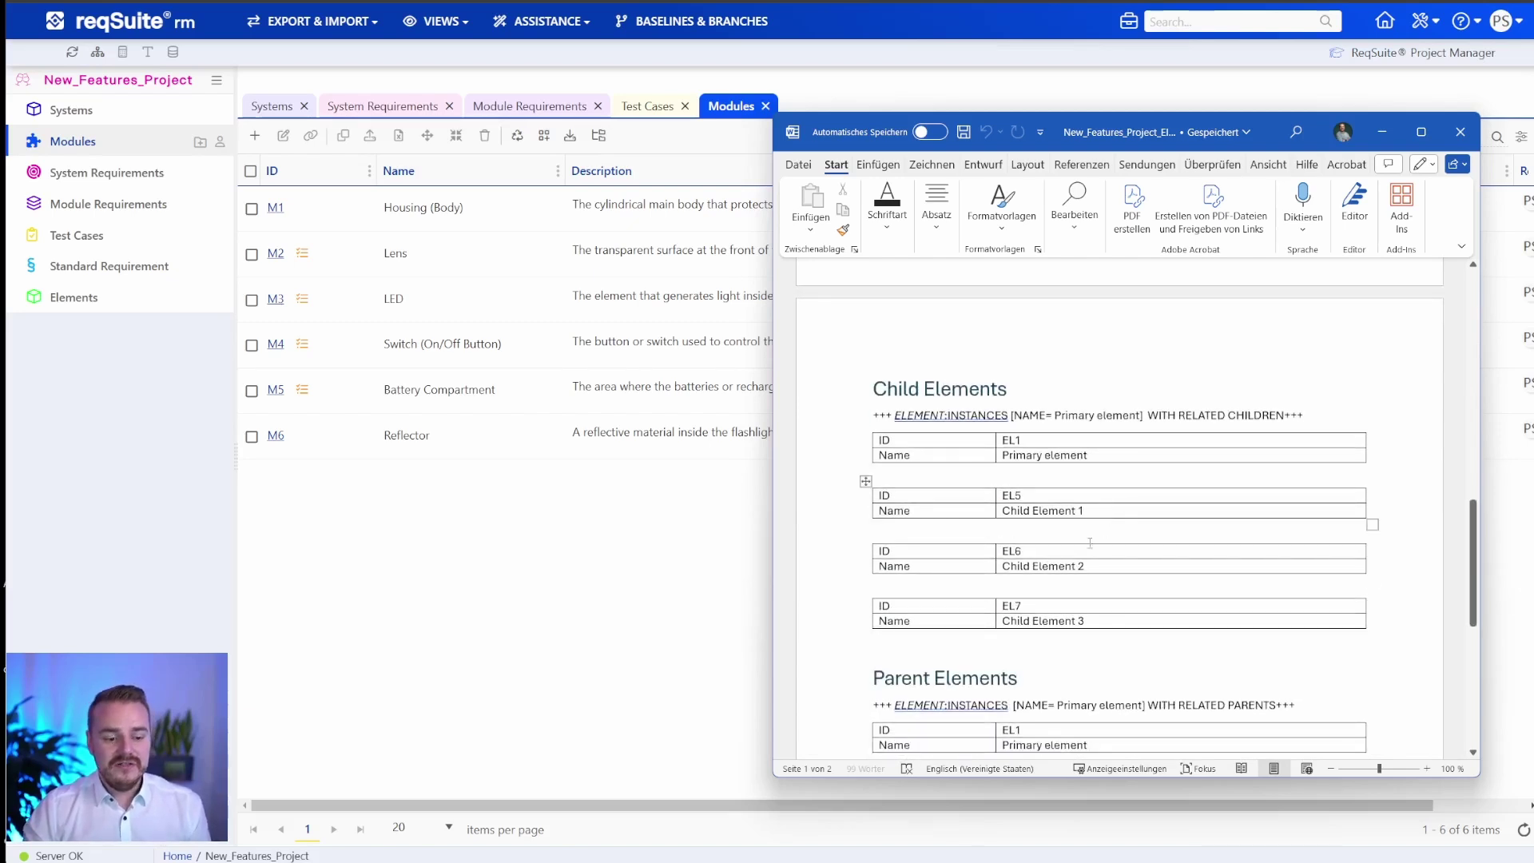
{"action": "scroll", "coordinate": [1070, 607], "scroll_direction": "down", "scroll_amount": 1}
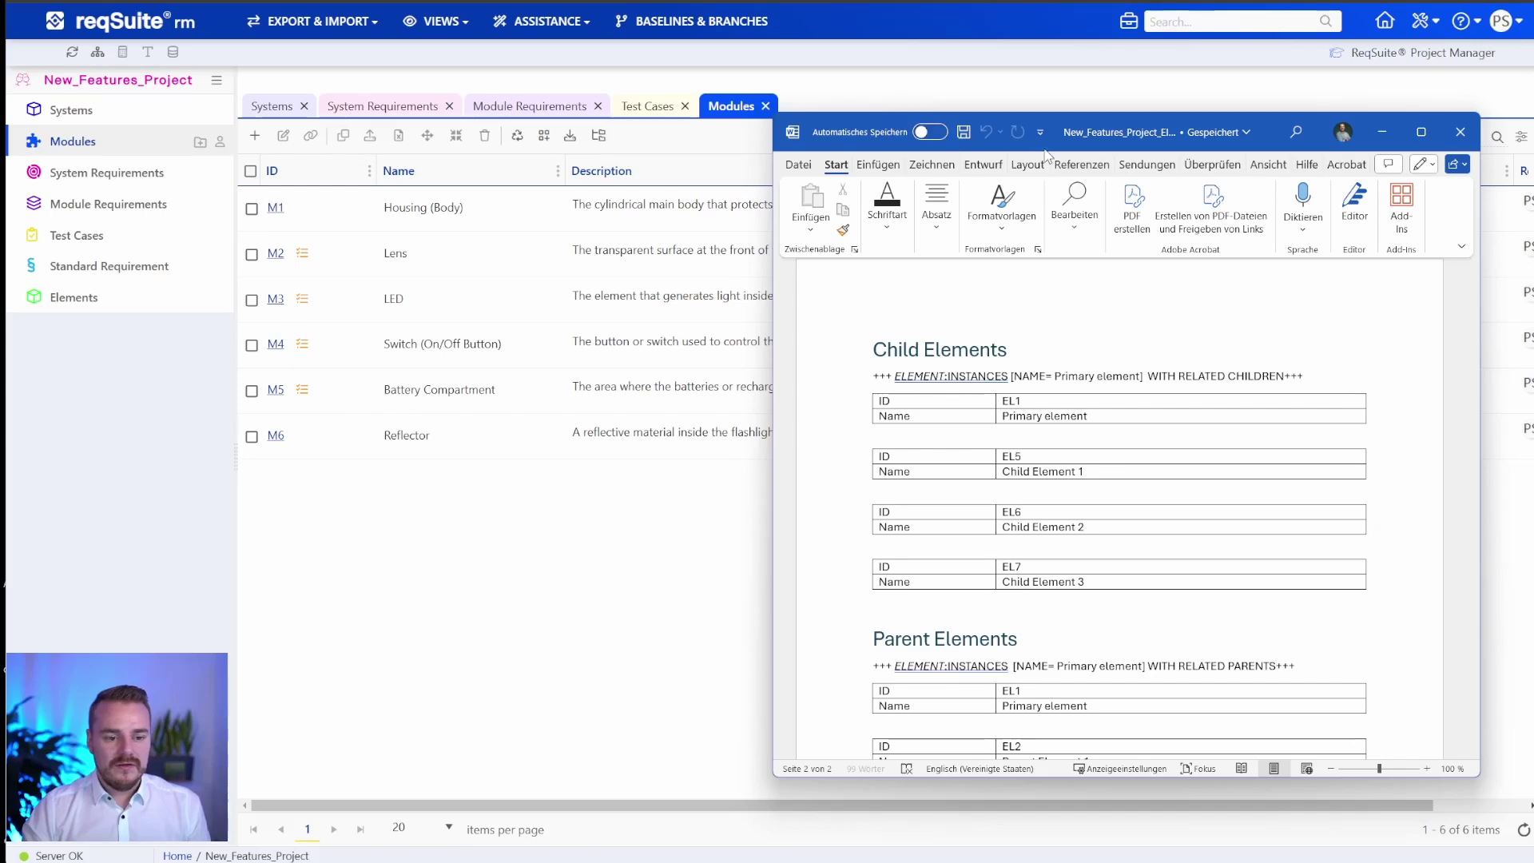
Switch to reqSuite, open the Elements list, and view the Element's "subelement of" relationship in the configuration model
{"action": "left_click_drag", "start_coordinate": [1124, 131], "coordinate": [1356, 264]}
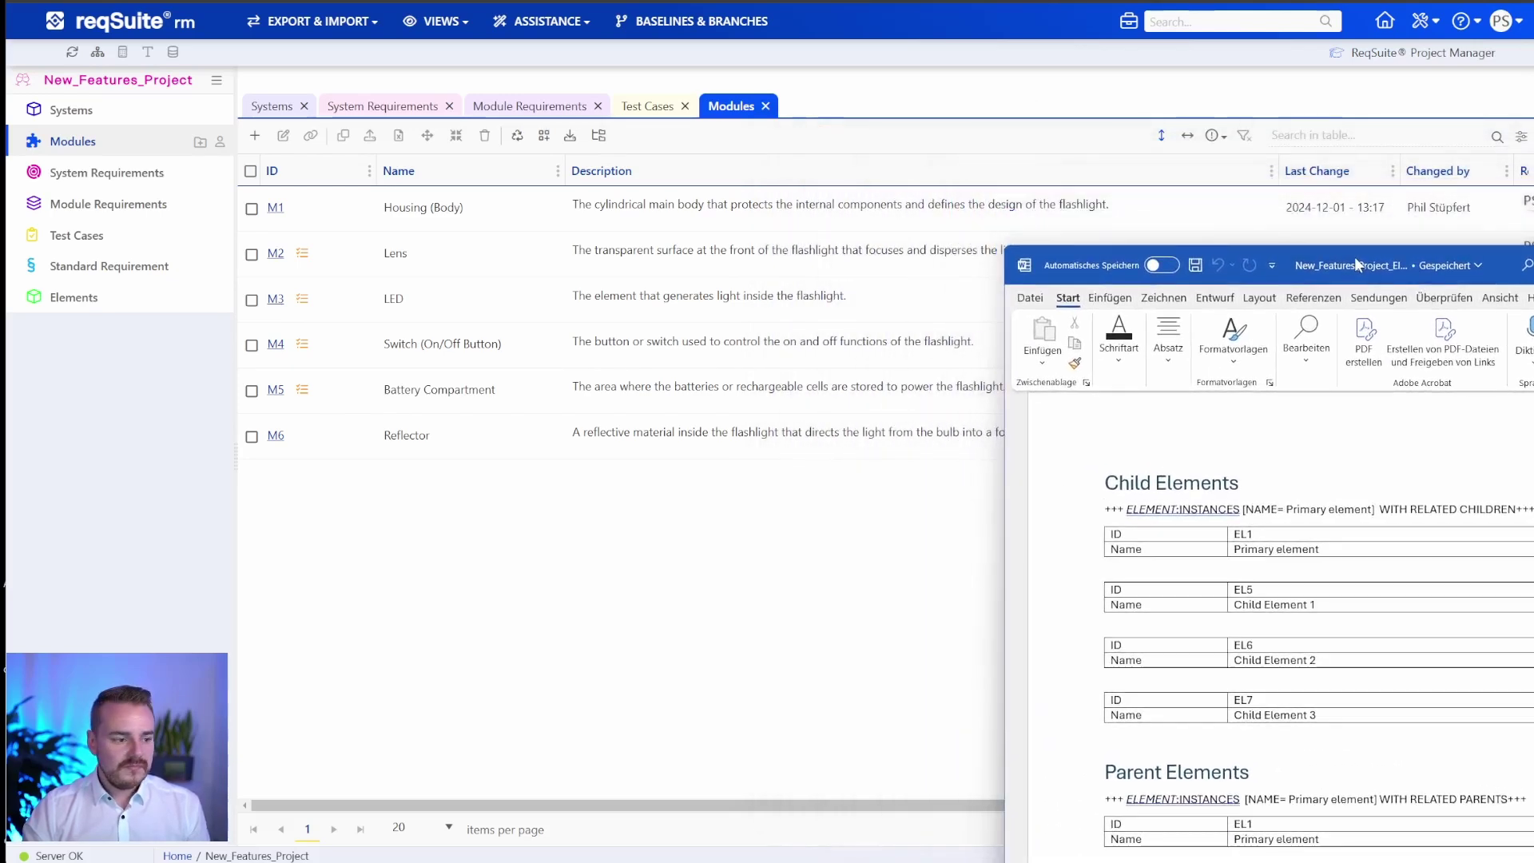
{"action": "left_click", "coordinate": [109, 301]}
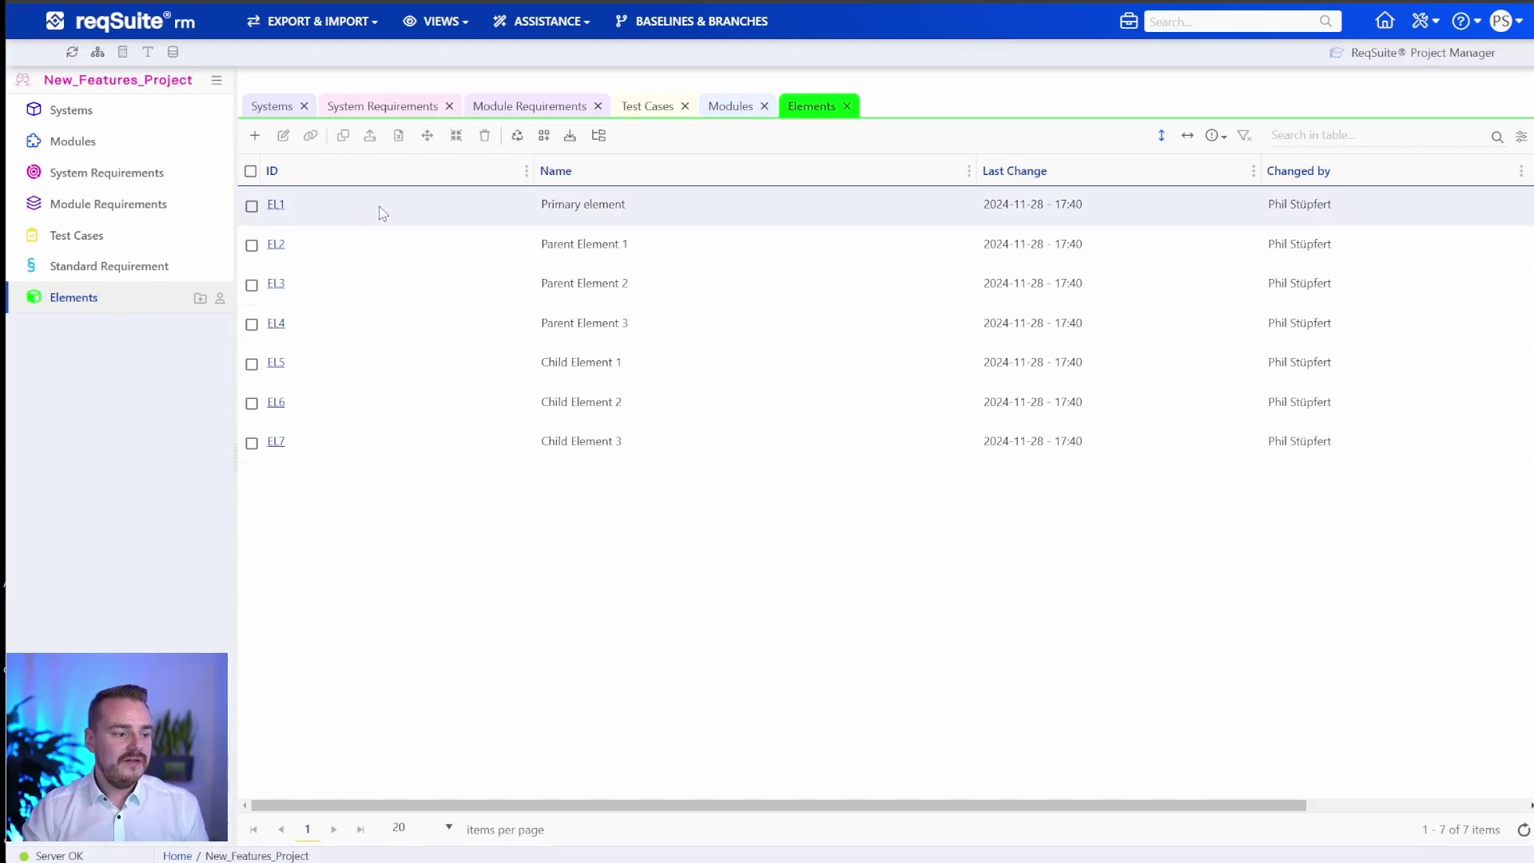
{"action": "left_click", "coordinate": [560, 26]}
{"action": "mouse_move", "coordinate": [591, 265]}
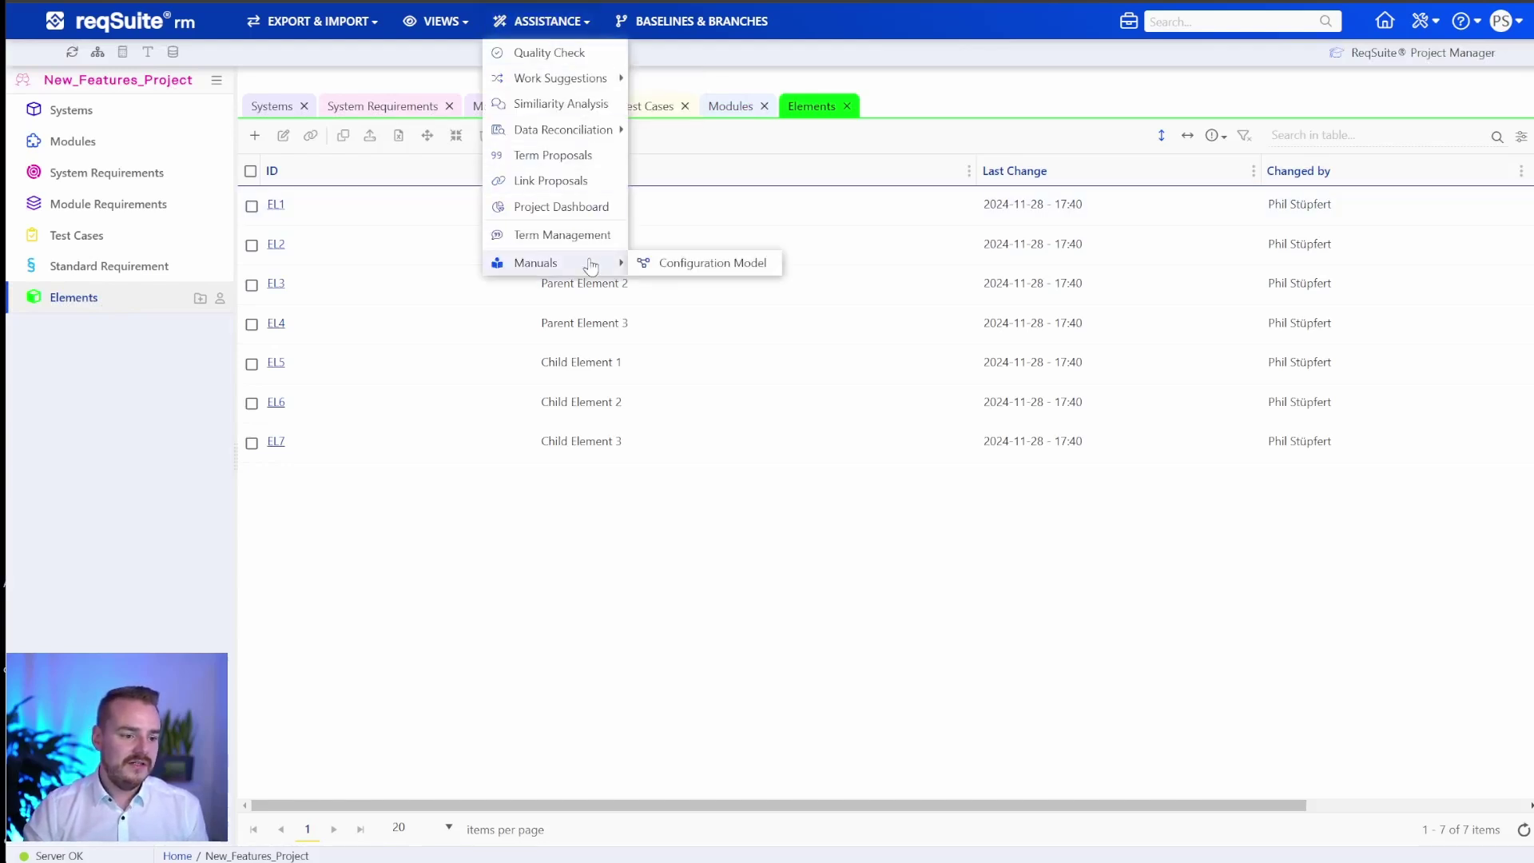
{"action": "left_click", "coordinate": [658, 263]}
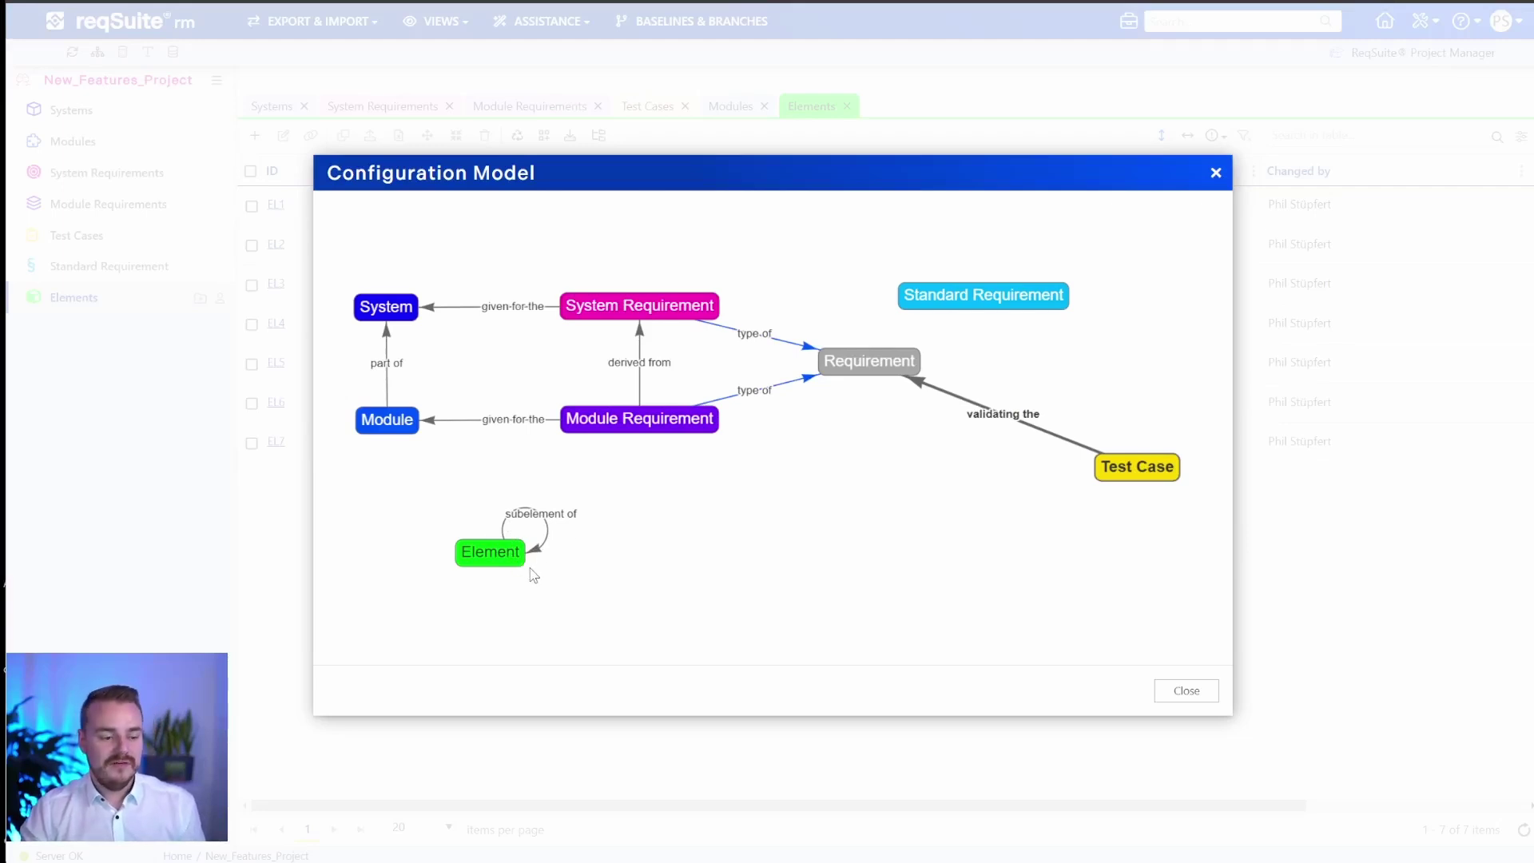
{"action": "left_click", "coordinate": [1186, 691]}
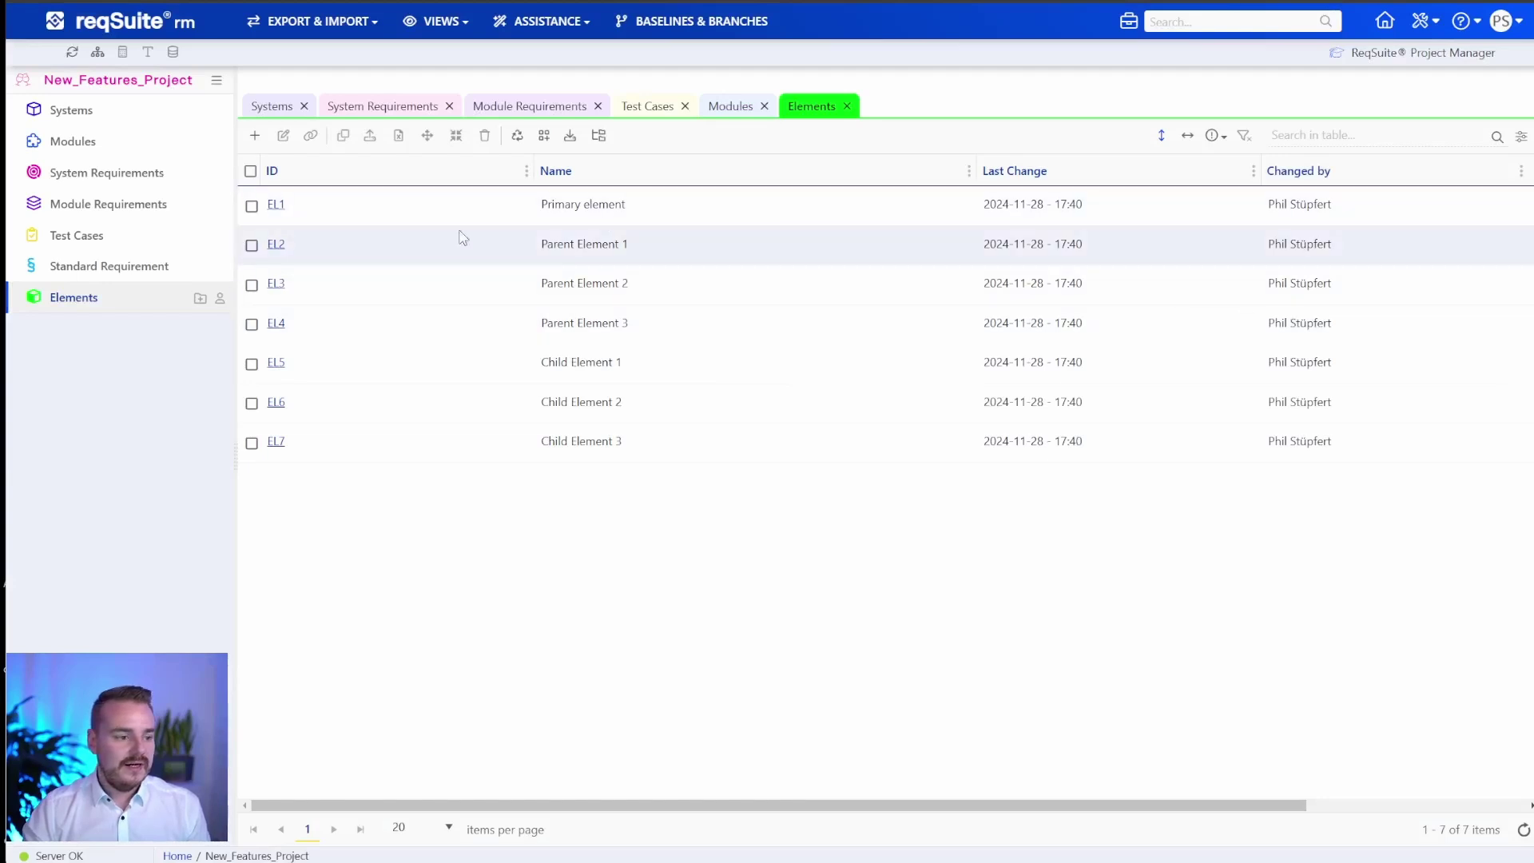
Open element EL1. Primary element and examine its links to parent and child elements, then close the link view without saving
{"action": "left_click", "coordinate": [276, 207]}
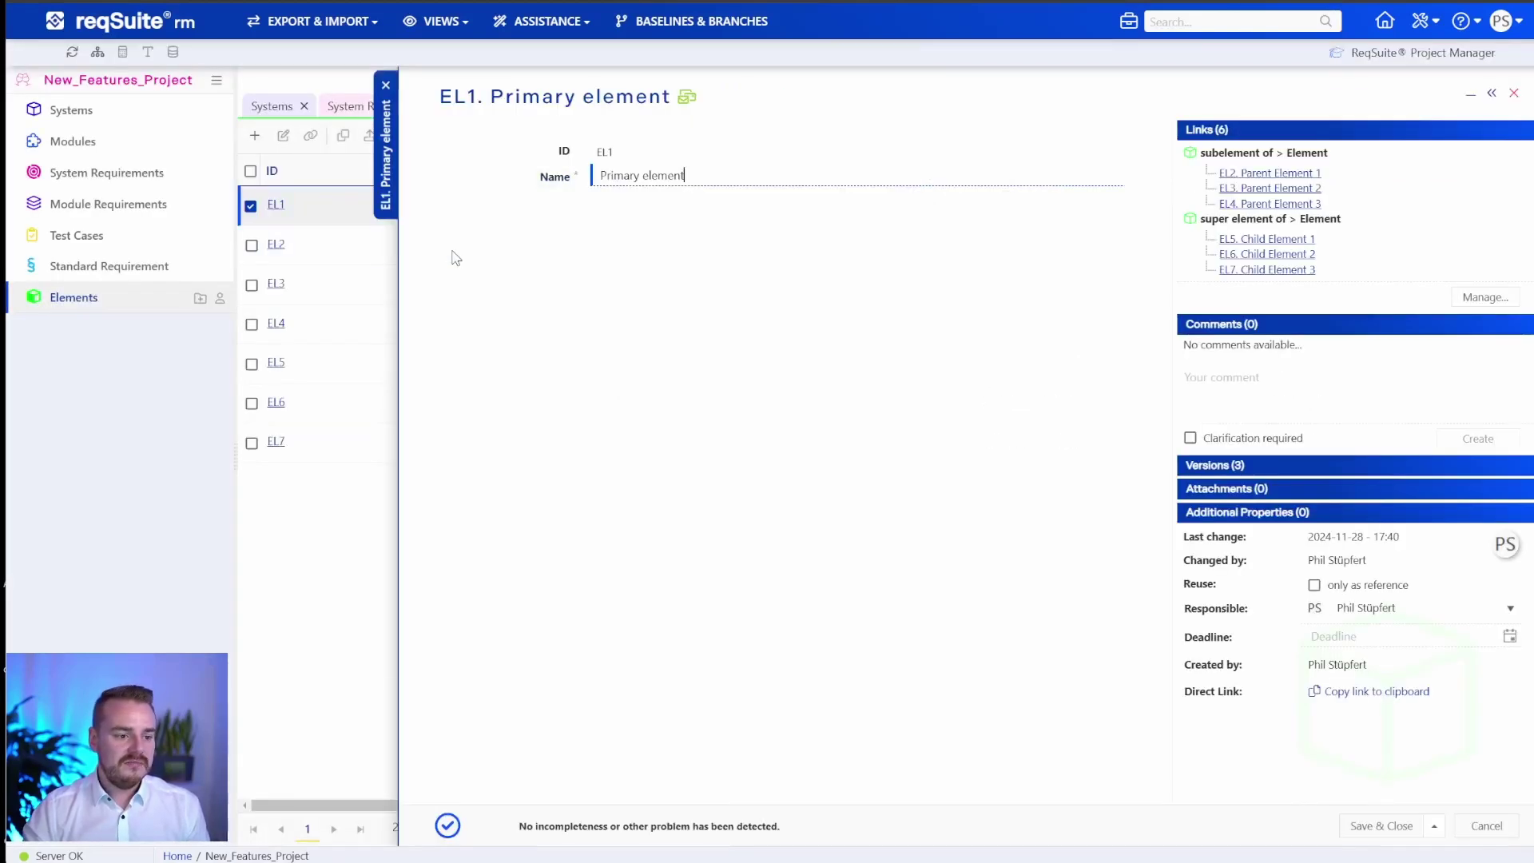
{"action": "left_click", "coordinate": [1483, 297]}
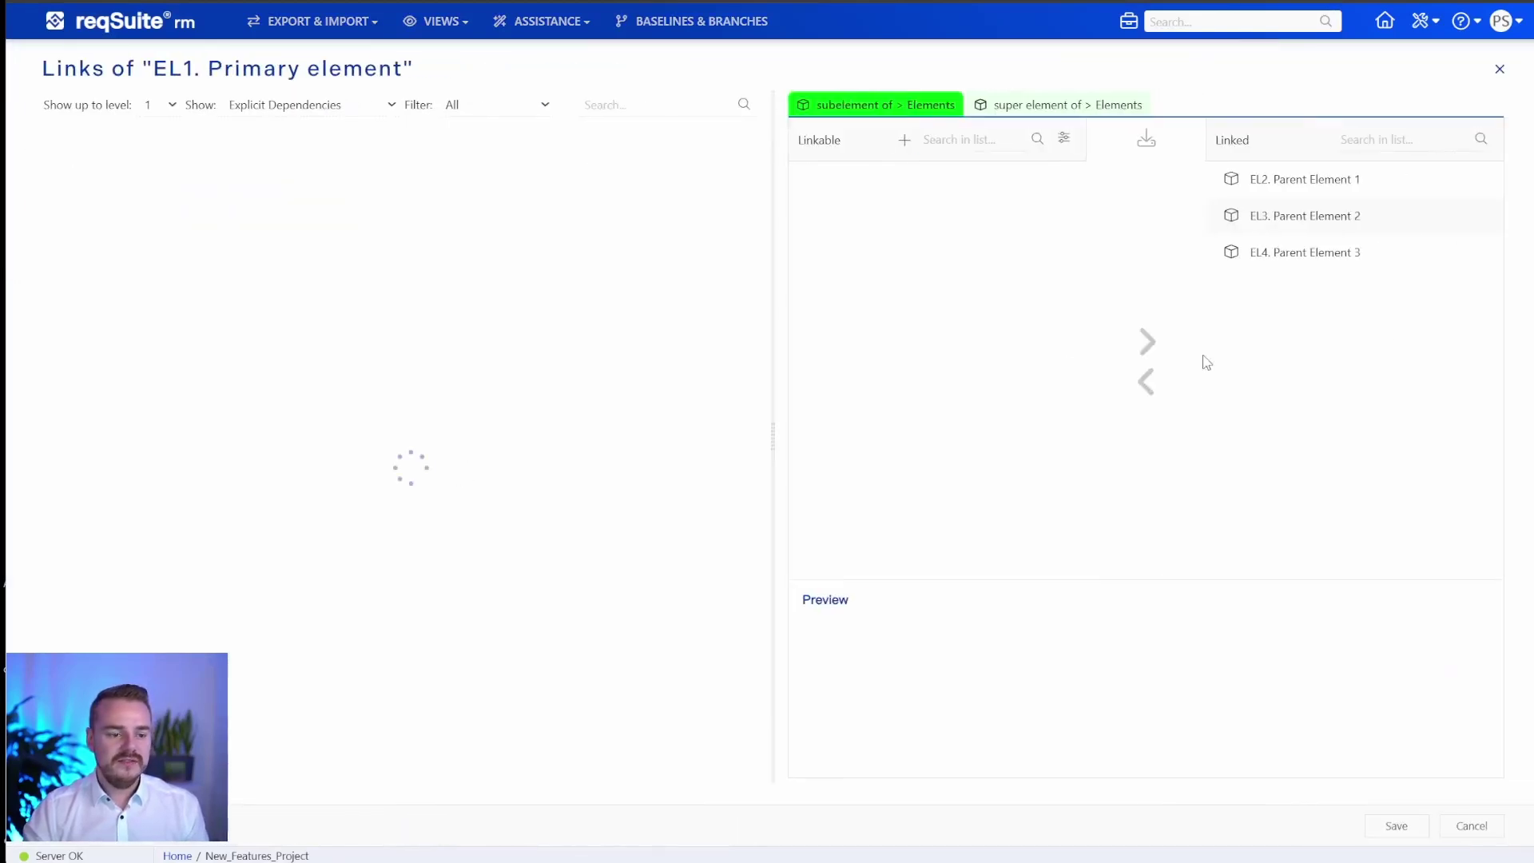
{"action": "left_click", "coordinate": [382, 456]}
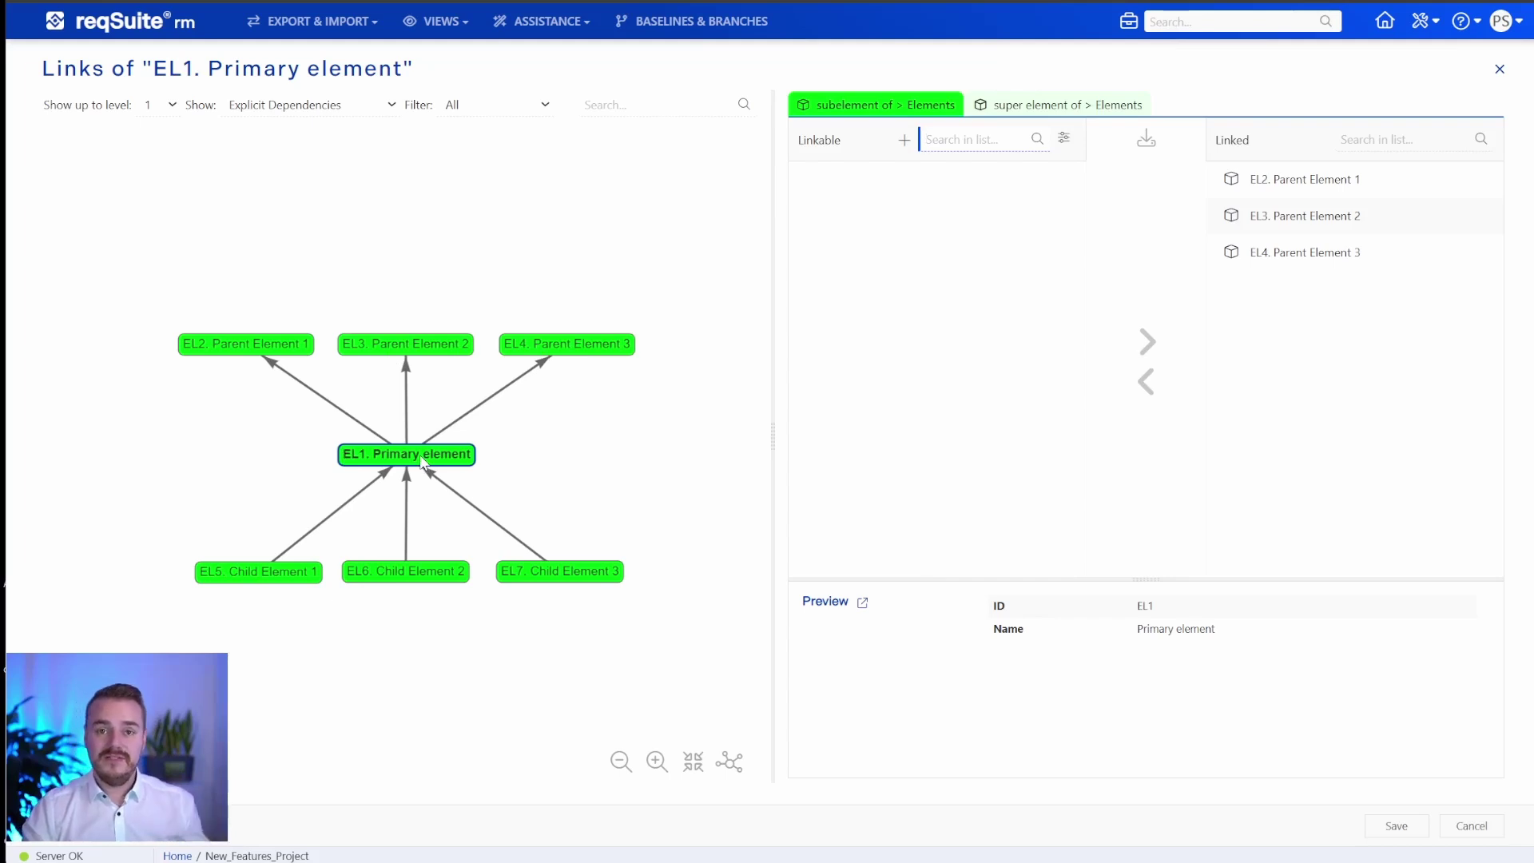
{"action": "left_click", "coordinate": [264, 577]}
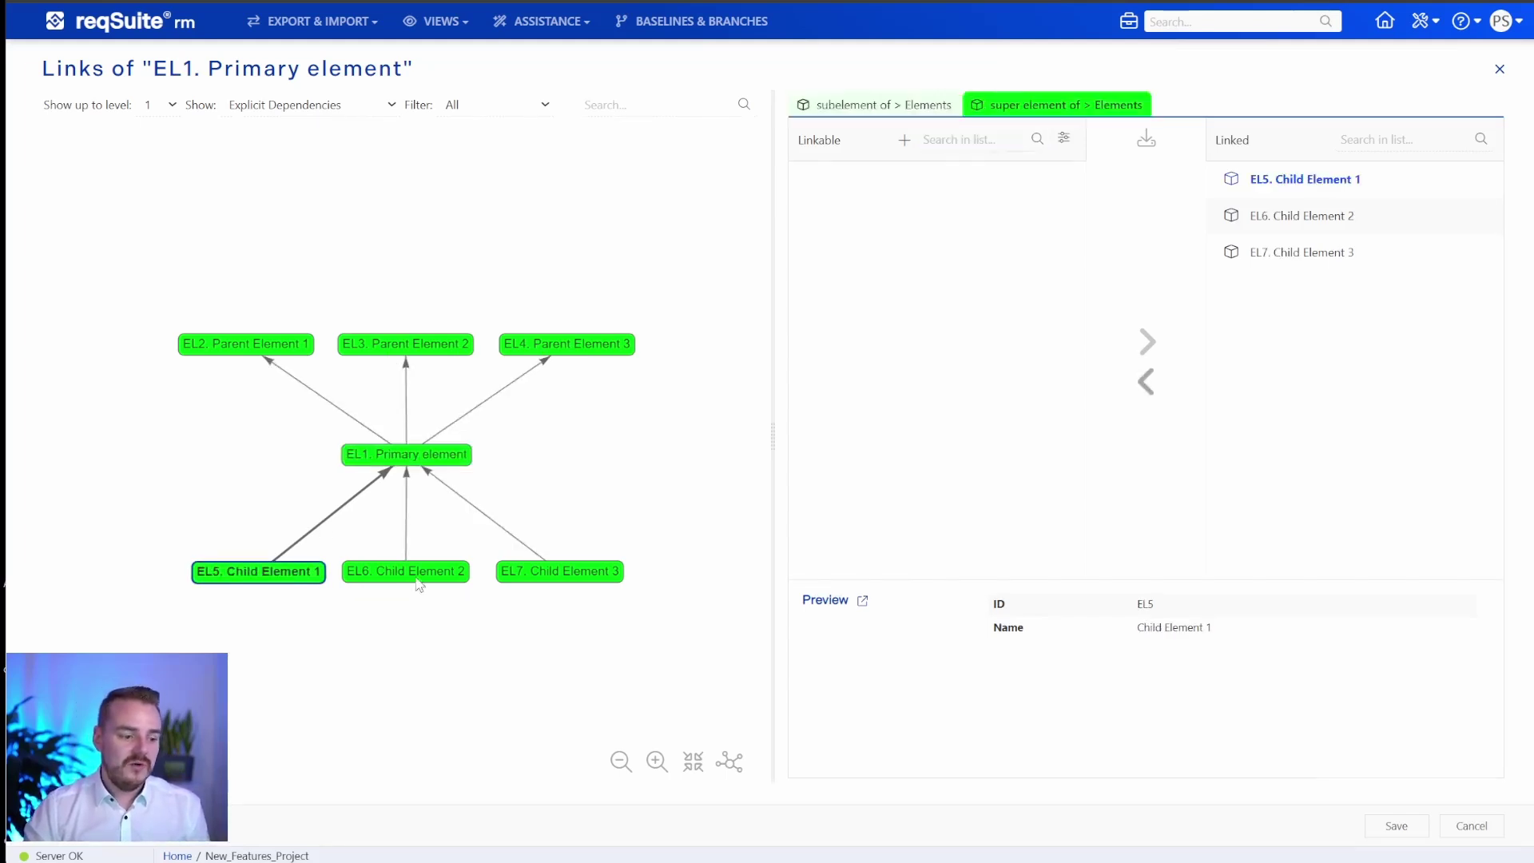
{"action": "left_click", "coordinate": [706, 517]}
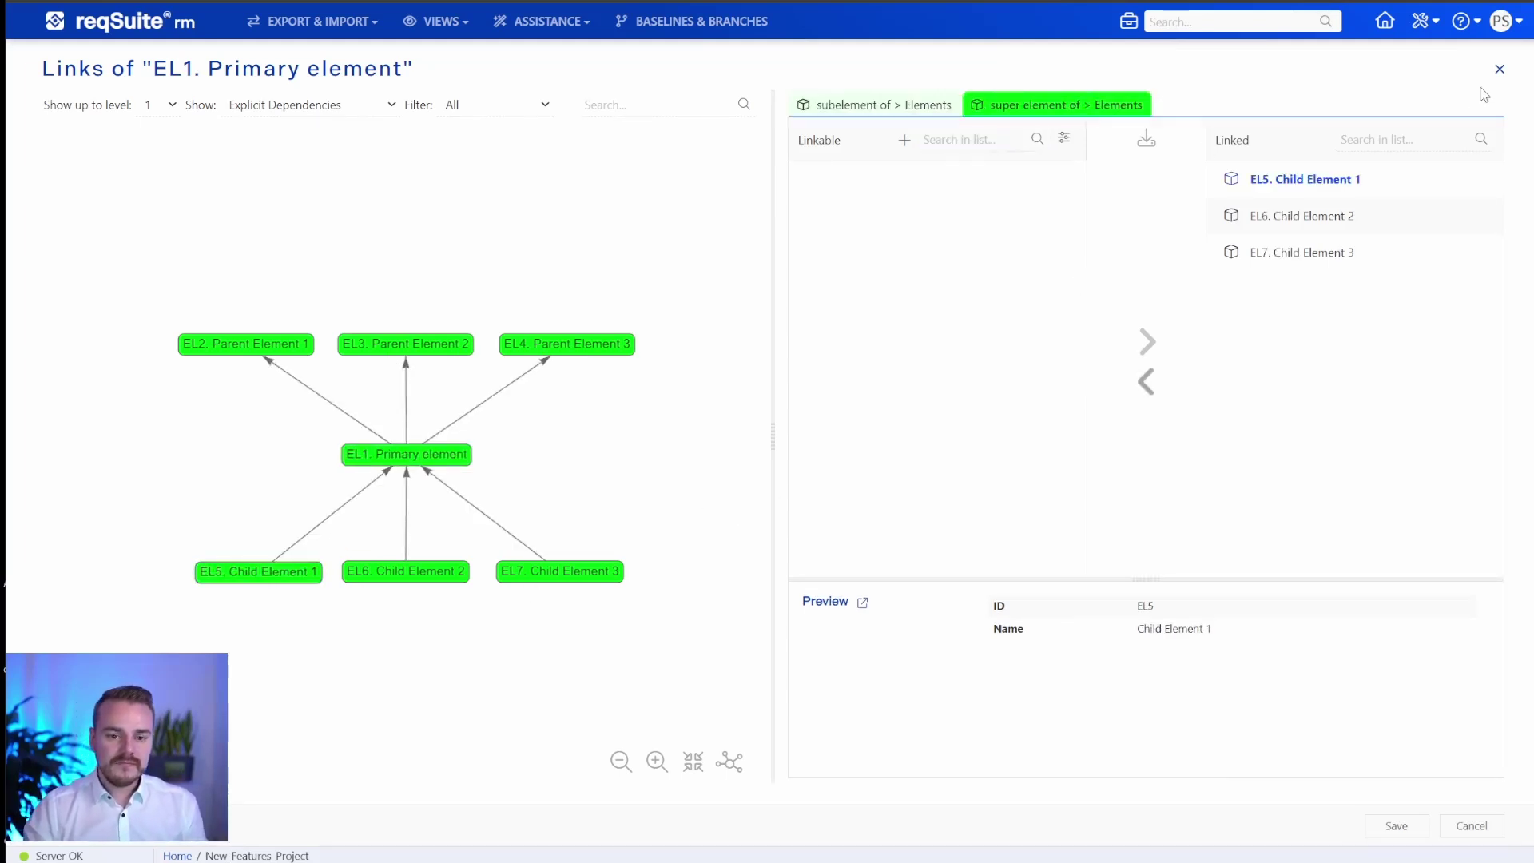
{"action": "left_click", "coordinate": [1499, 69]}
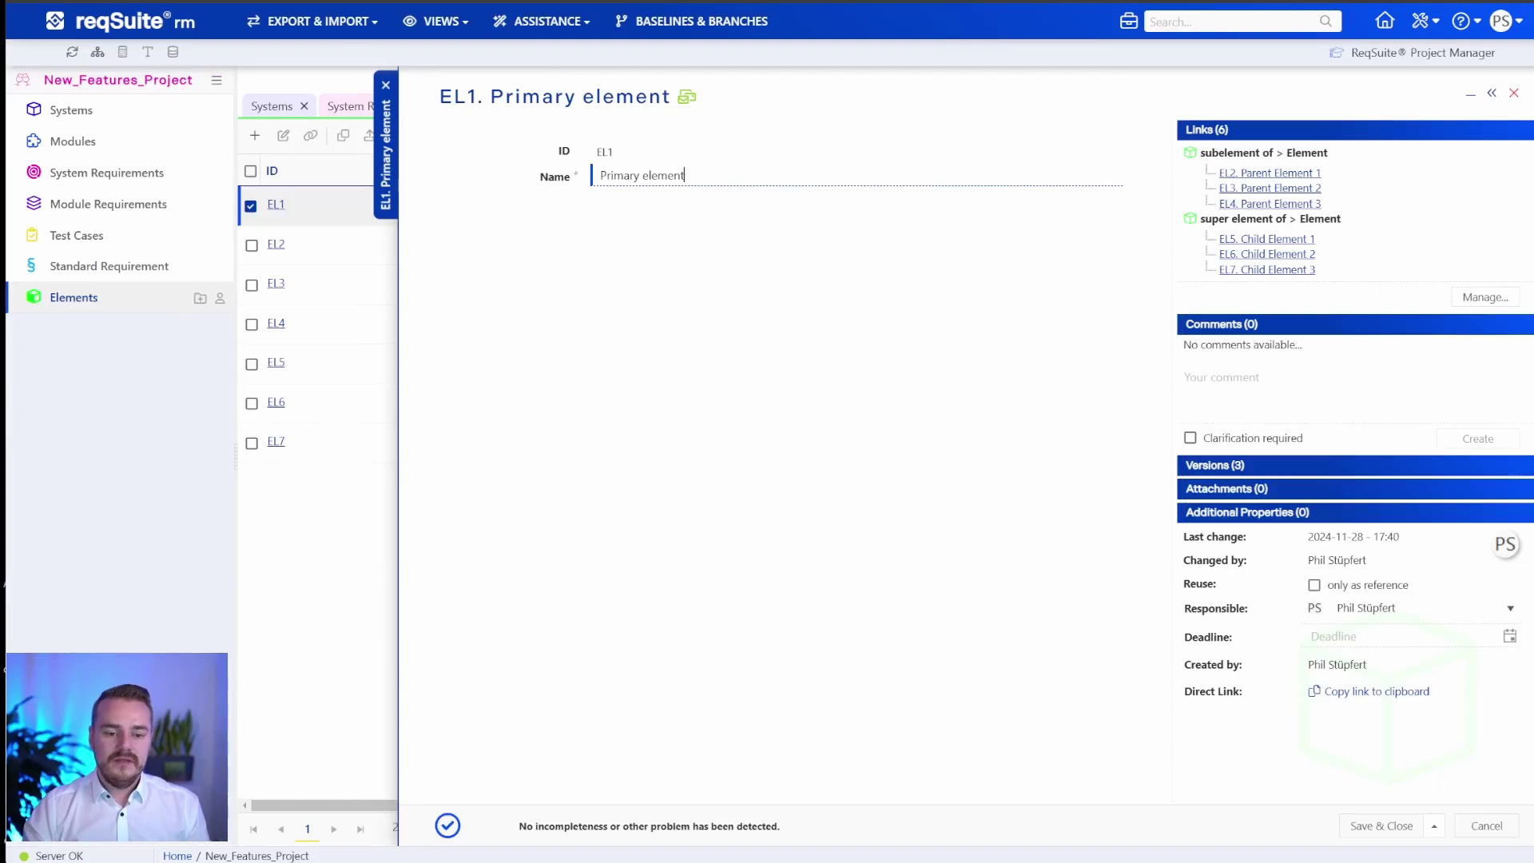
Switch to the Word export and examine the WITH RELATED CHILDREN and WITH RELATED PARENTS filters and their element tables
{"action": "key", "text": "alt+Tab"}
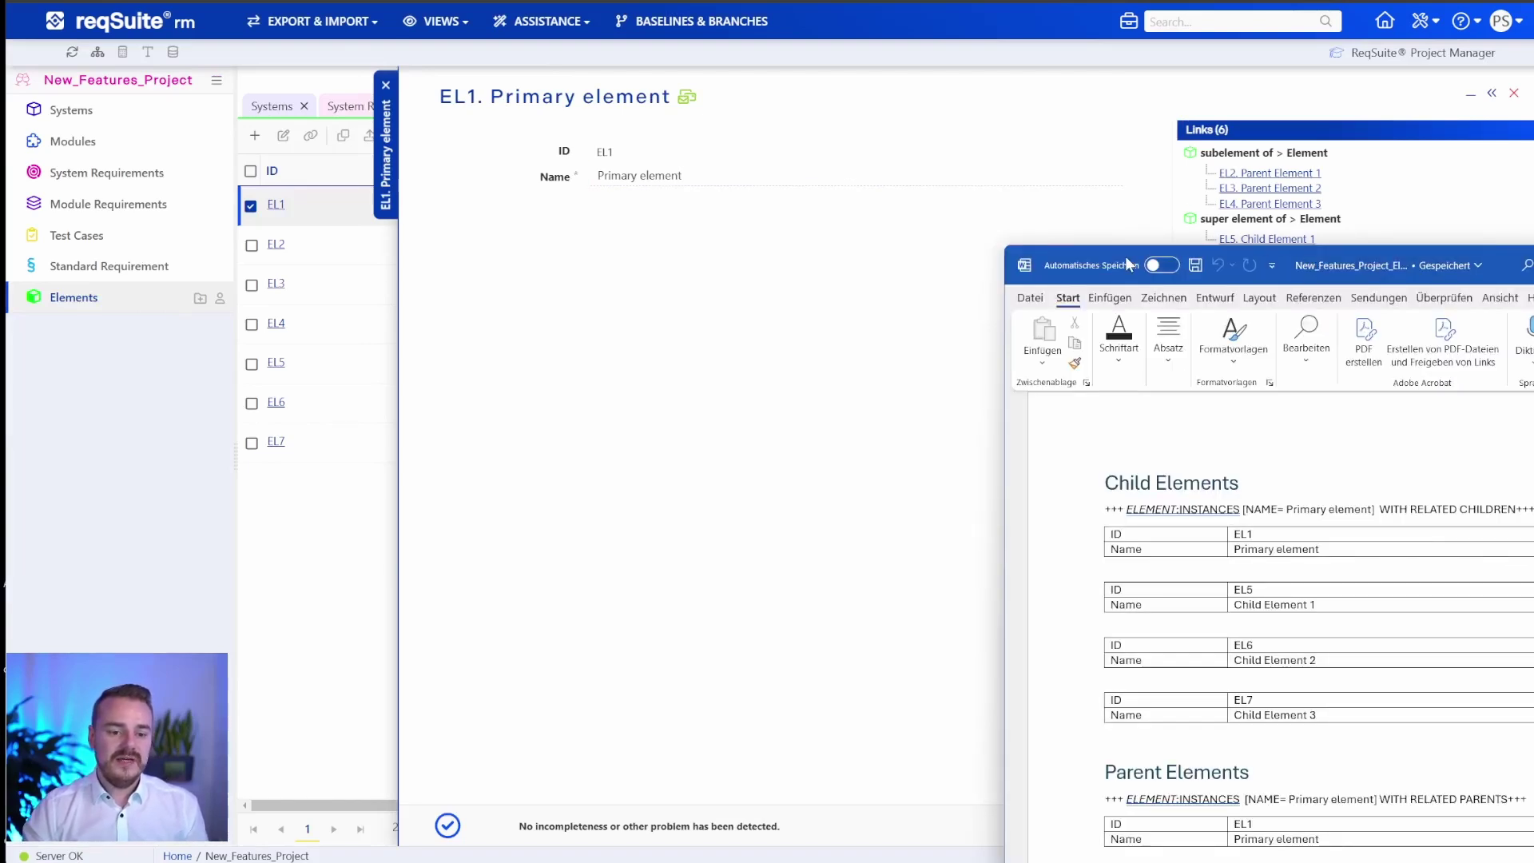
{"action": "left_click_drag", "start_coordinate": [1278, 267], "coordinate": [806, 146]}
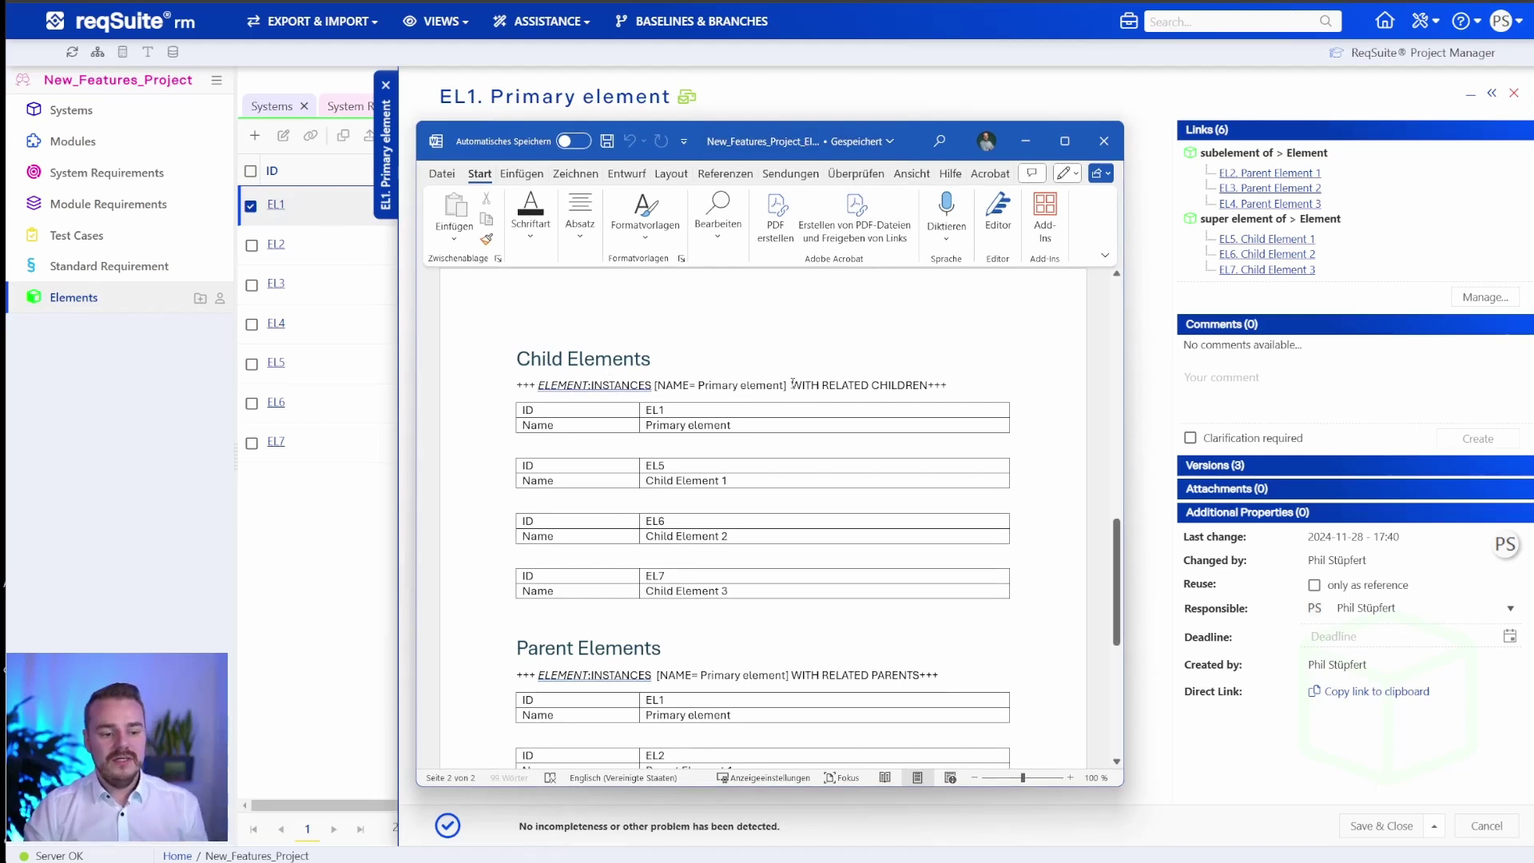
{"action": "left_click_drag", "start_coordinate": [791, 385], "coordinate": [925, 385]}
{"action": "left_click", "coordinate": [926, 386]}
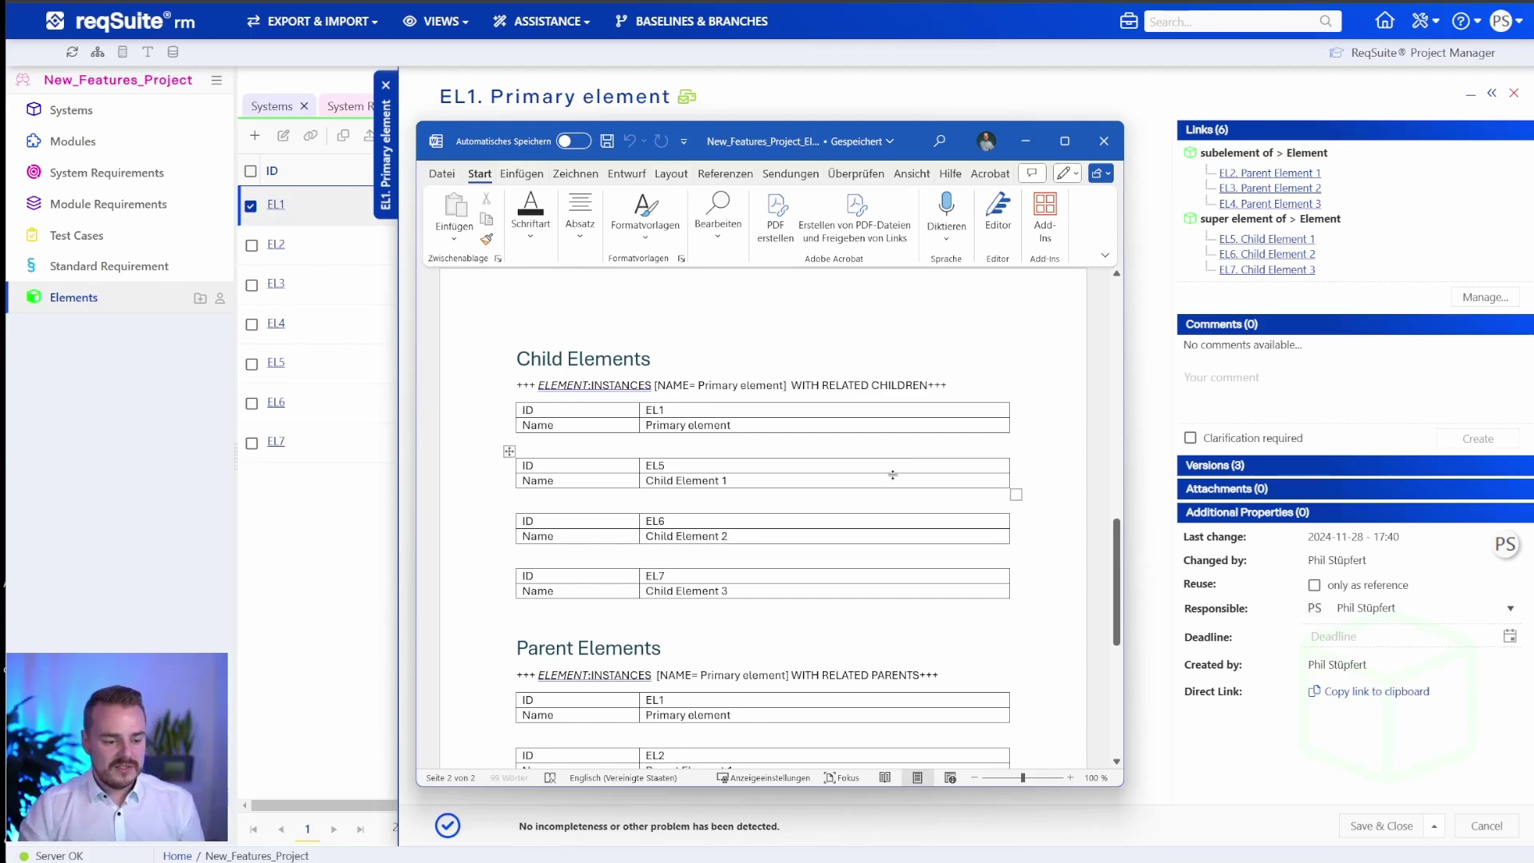
{"action": "scroll", "coordinate": [892, 475], "scroll_direction": "down", "scroll_amount": 4}
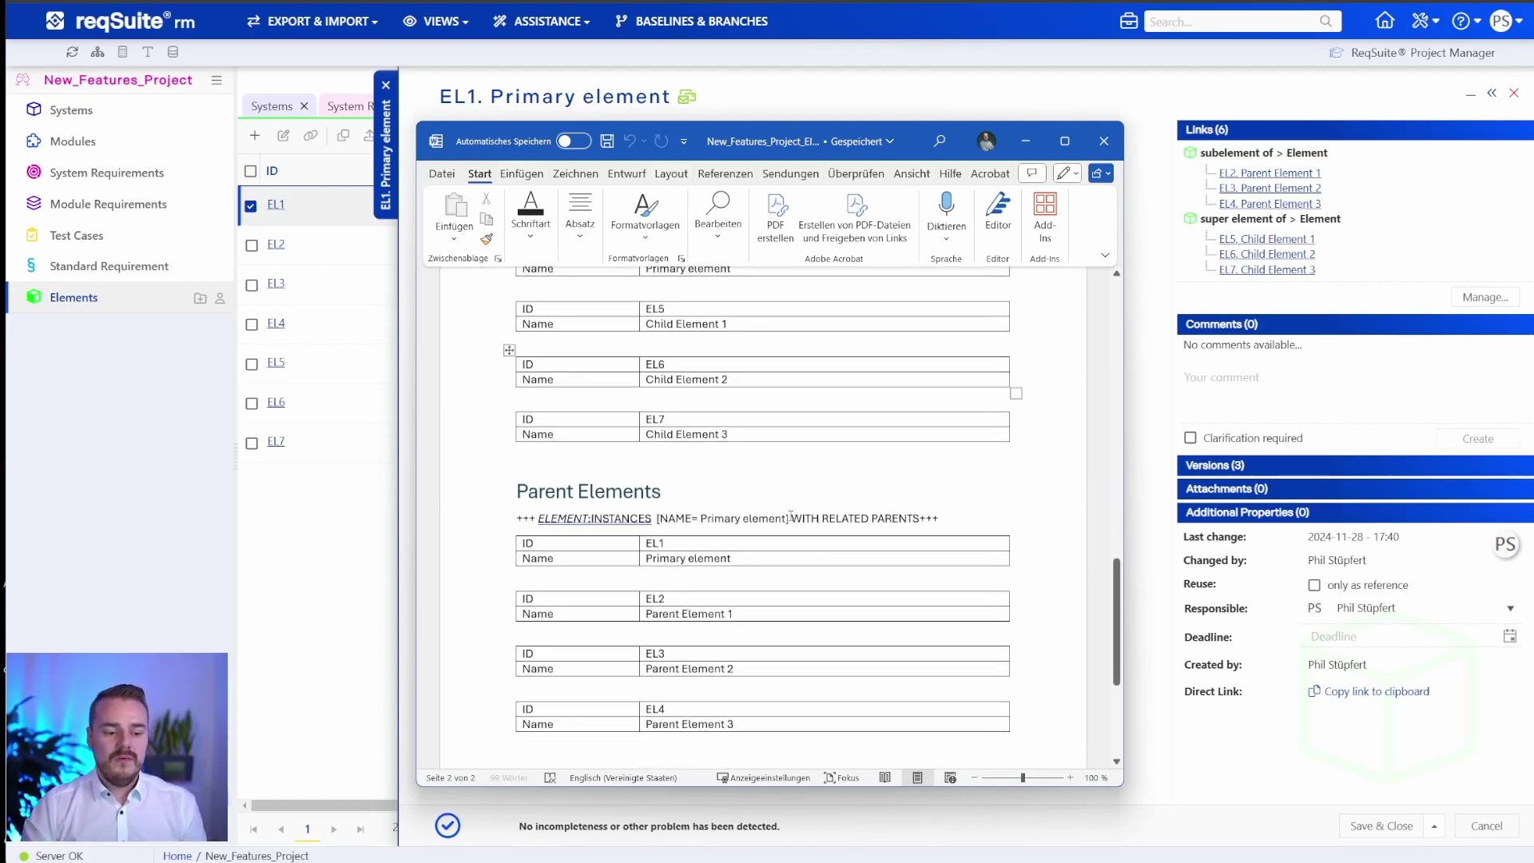
{"action": "scroll", "coordinate": [799, 503], "scroll_direction": "down", "scroll_amount": 1}
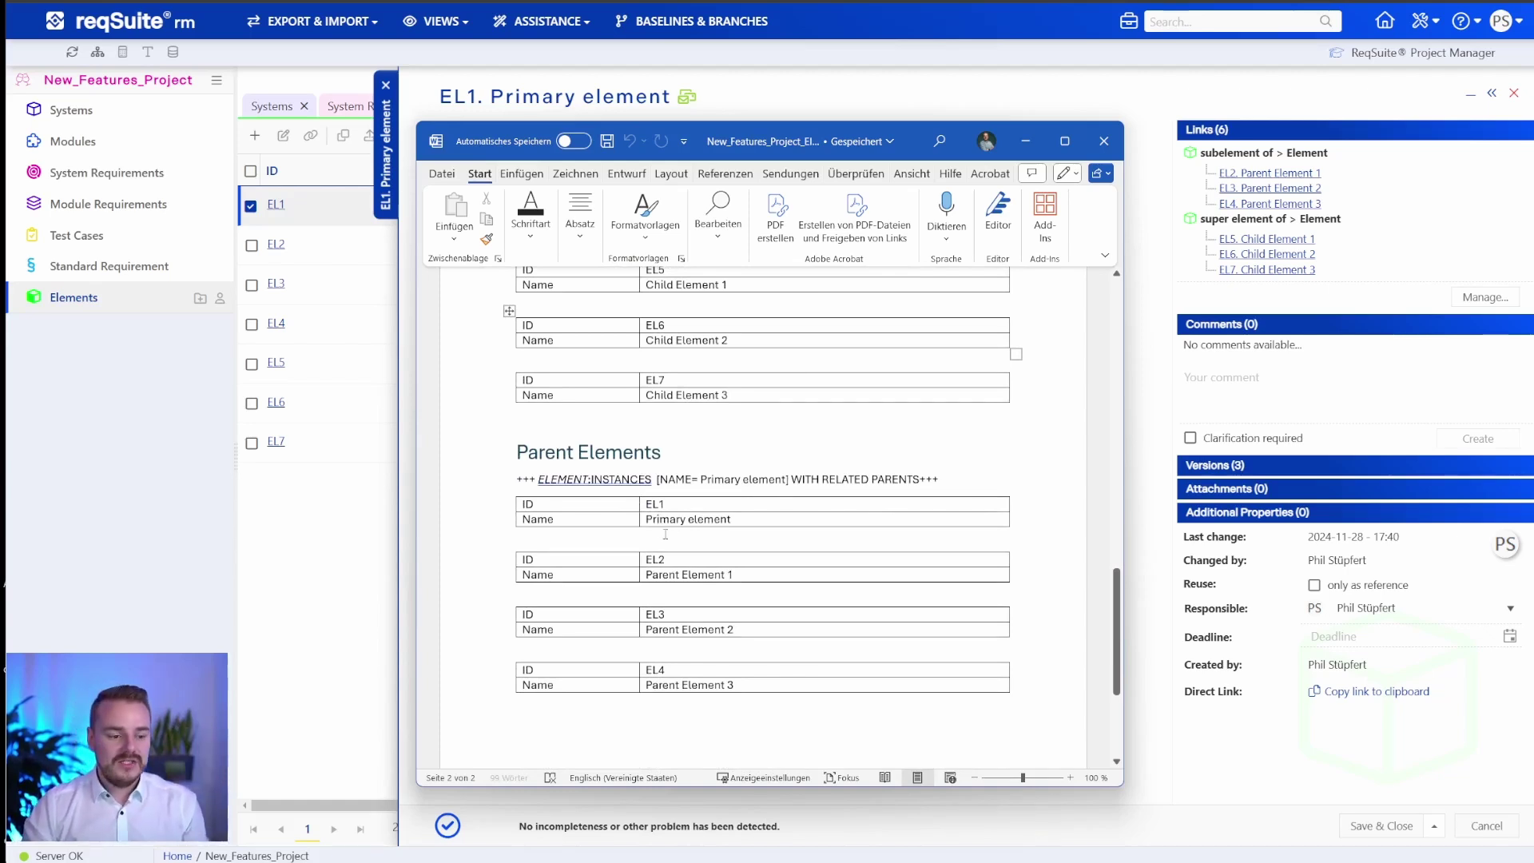
{"action": "left_click_drag", "start_coordinate": [647, 518], "coordinate": [728, 519]}
{"action": "left_click", "coordinate": [749, 521]}
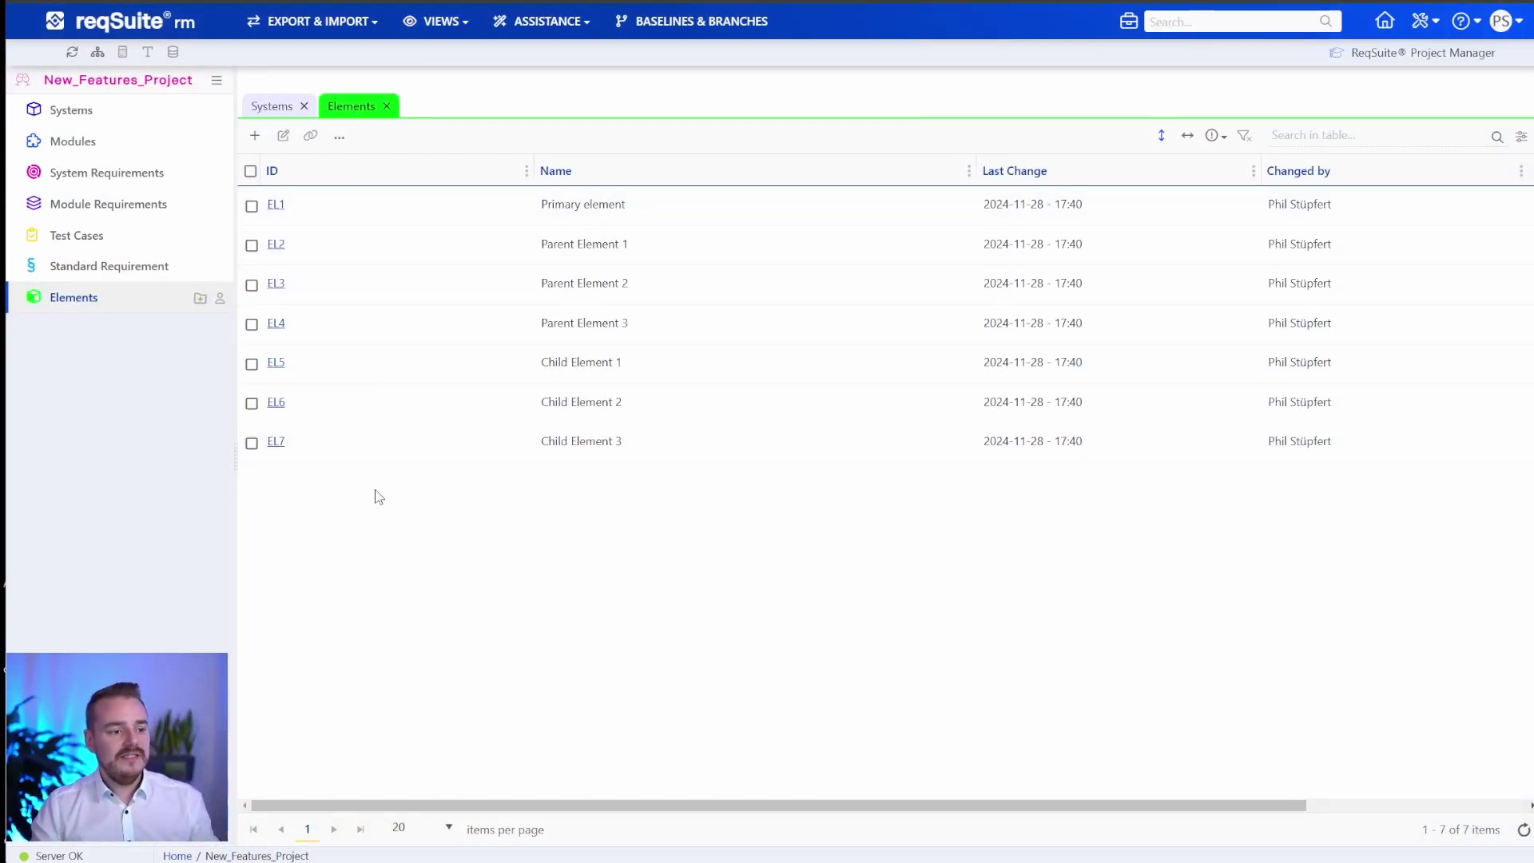
Load the saved view "Only parents" in New_Features_Project and open the management of views
{"action": "left_click", "coordinate": [452, 24]}
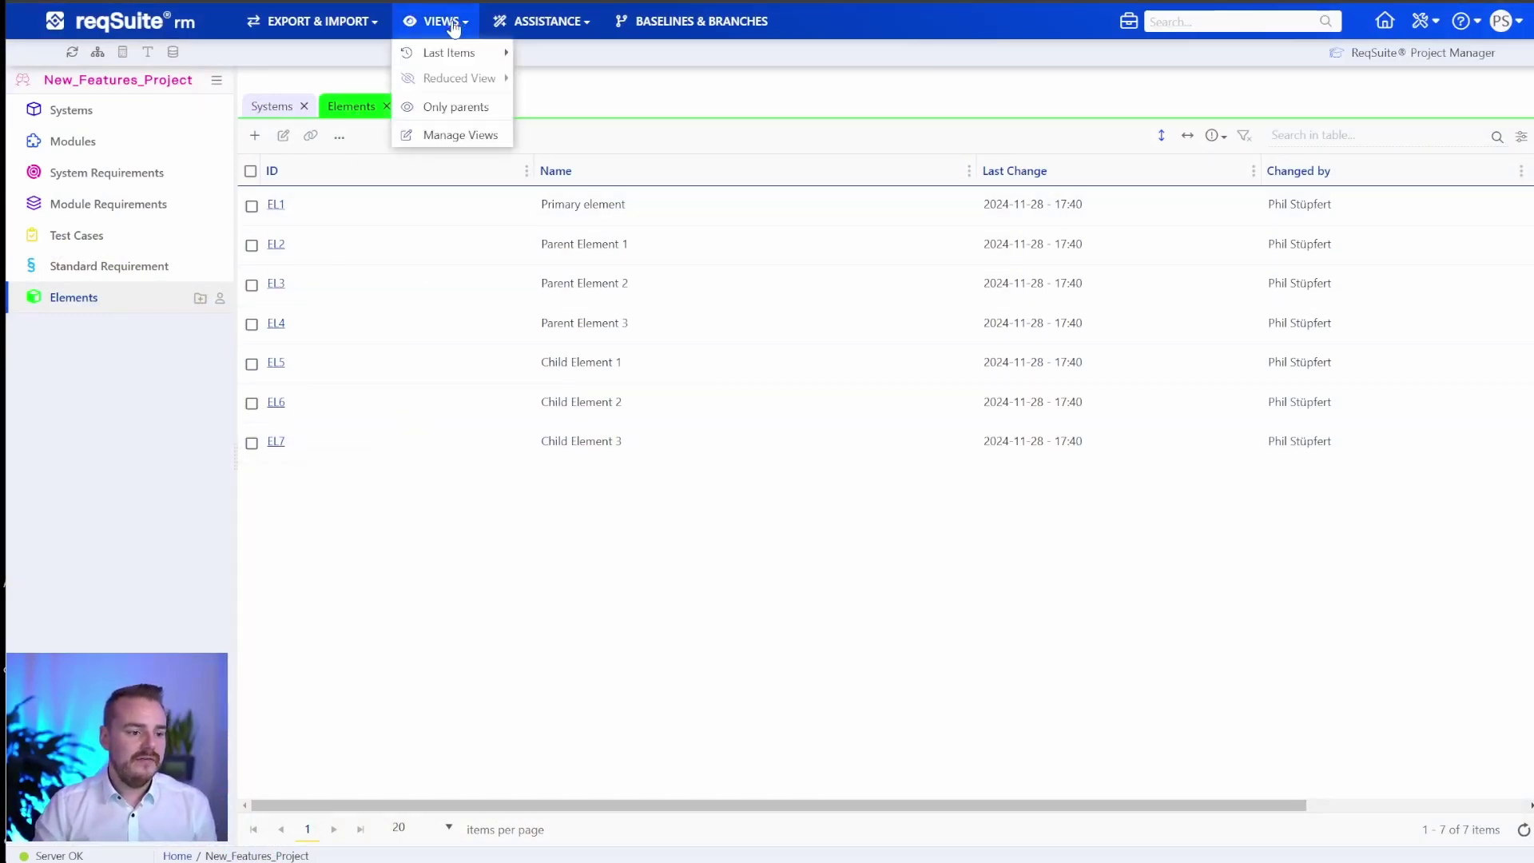
{"action": "left_click", "coordinate": [474, 109]}
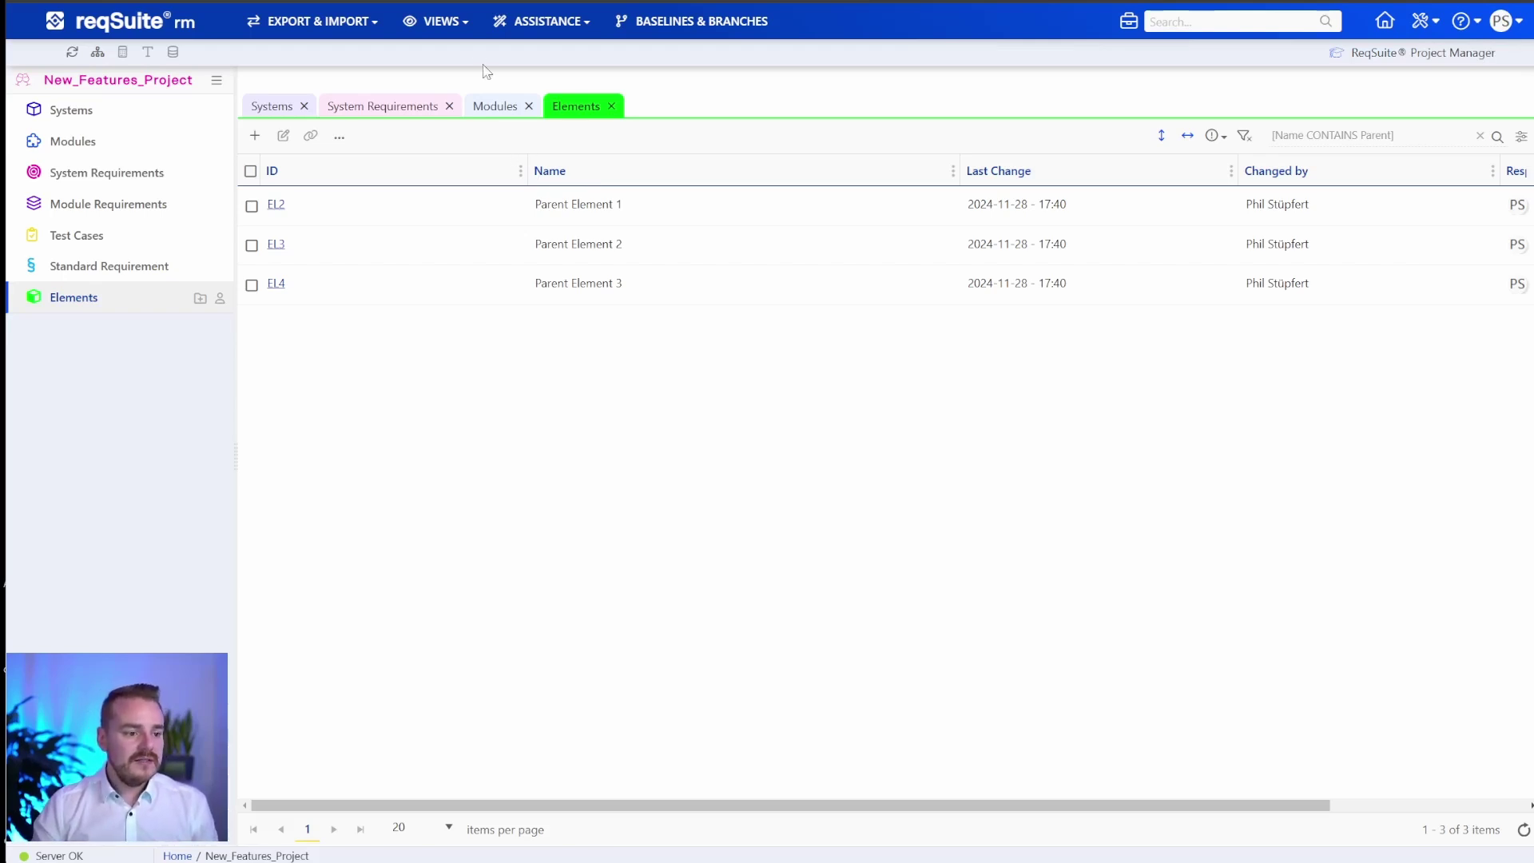
{"action": "left_click", "coordinate": [455, 28]}
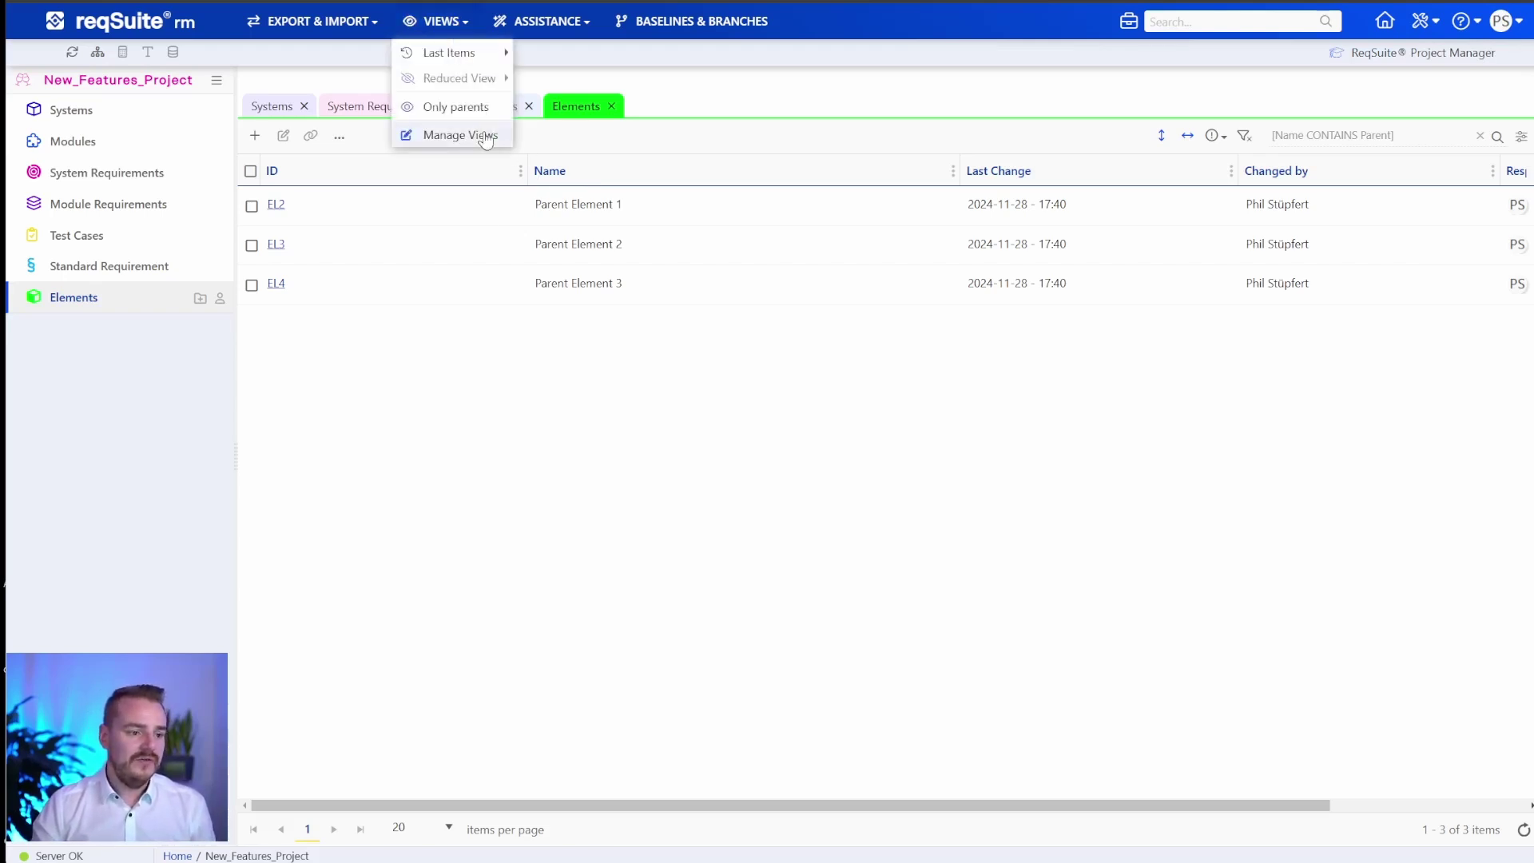
{"action": "left_click", "coordinate": [477, 137]}
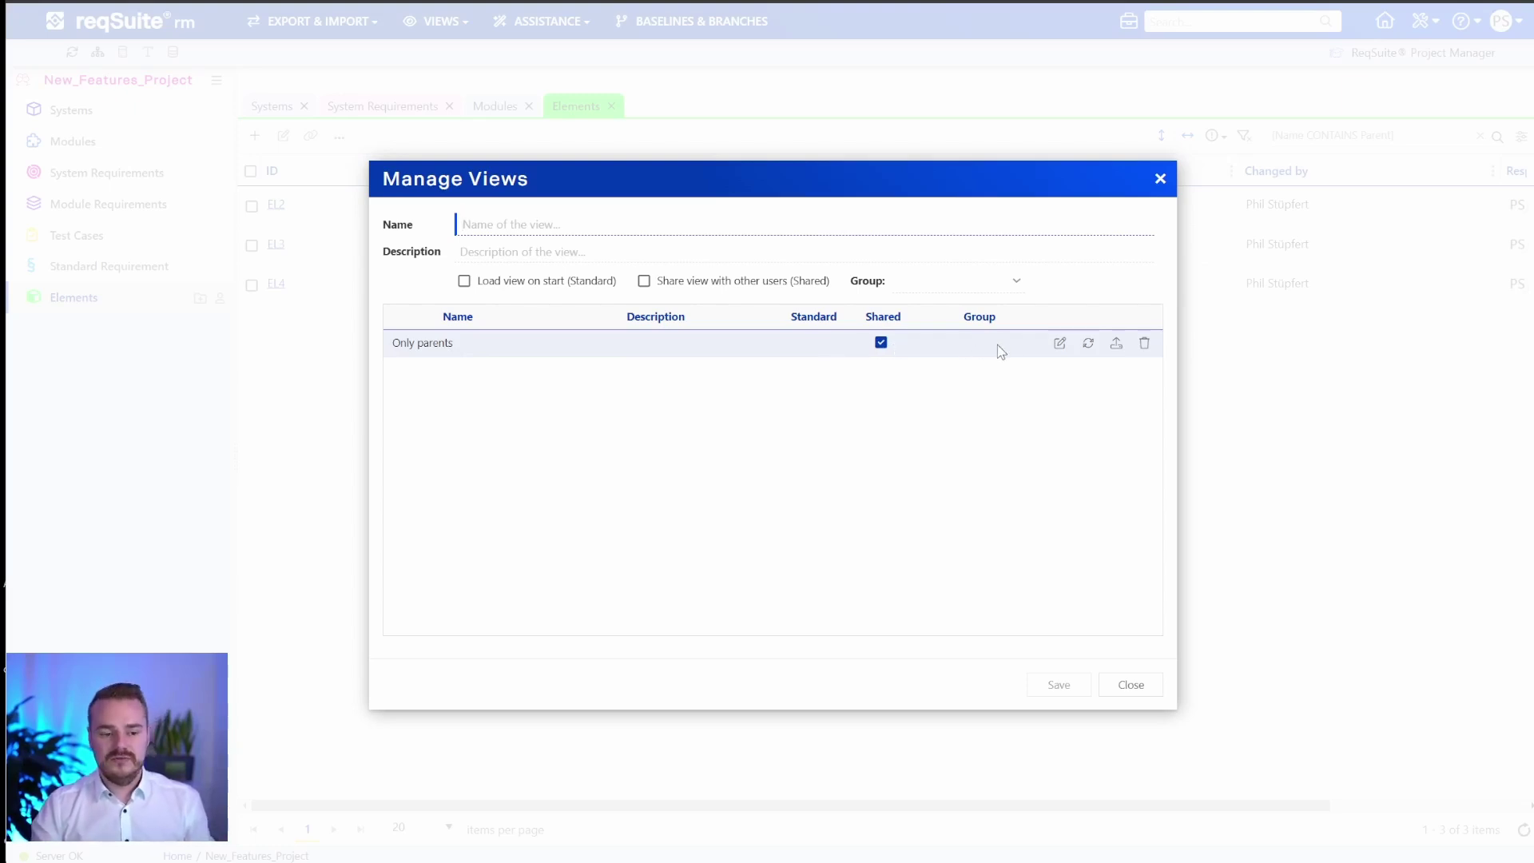
Export the view "Only parents" to the project View_Project, leaving the export to all available projects off
{"action": "left_click", "coordinate": [1117, 346]}
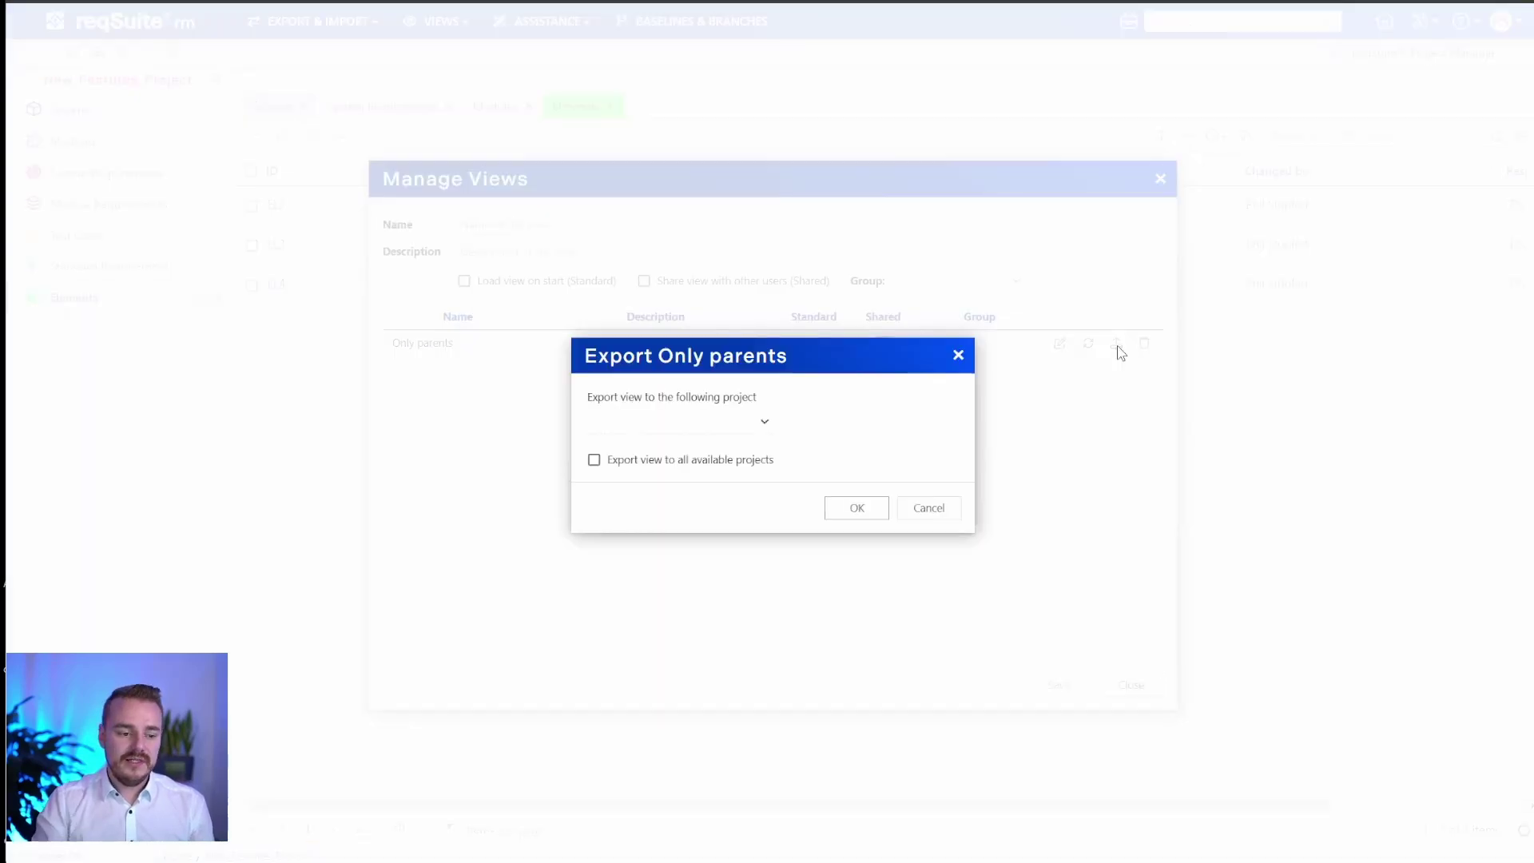
{"action": "left_click", "coordinate": [594, 461]}
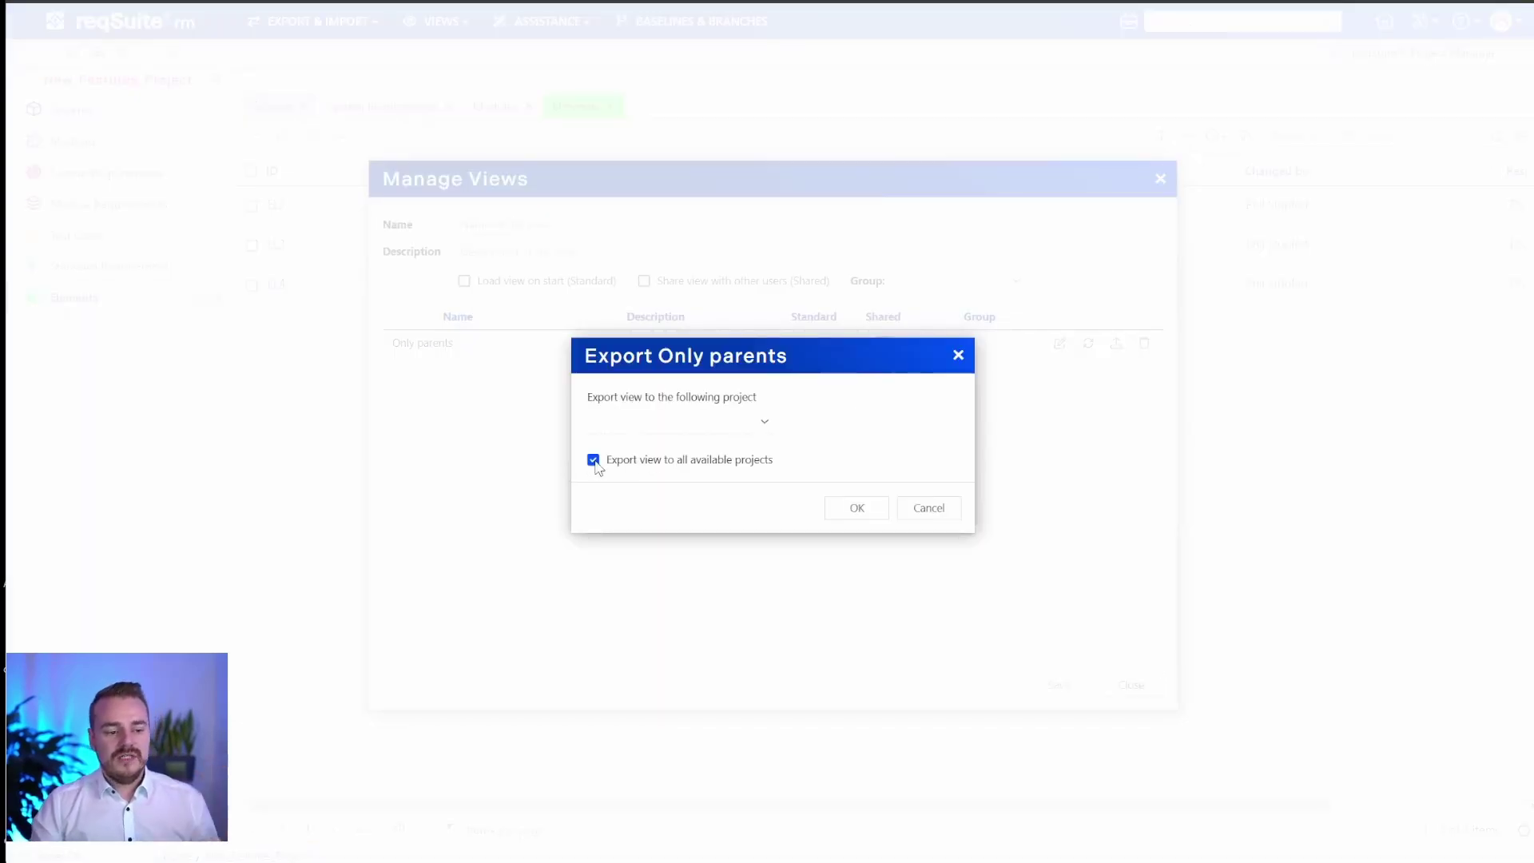
{"action": "left_click", "coordinate": [594, 462]}
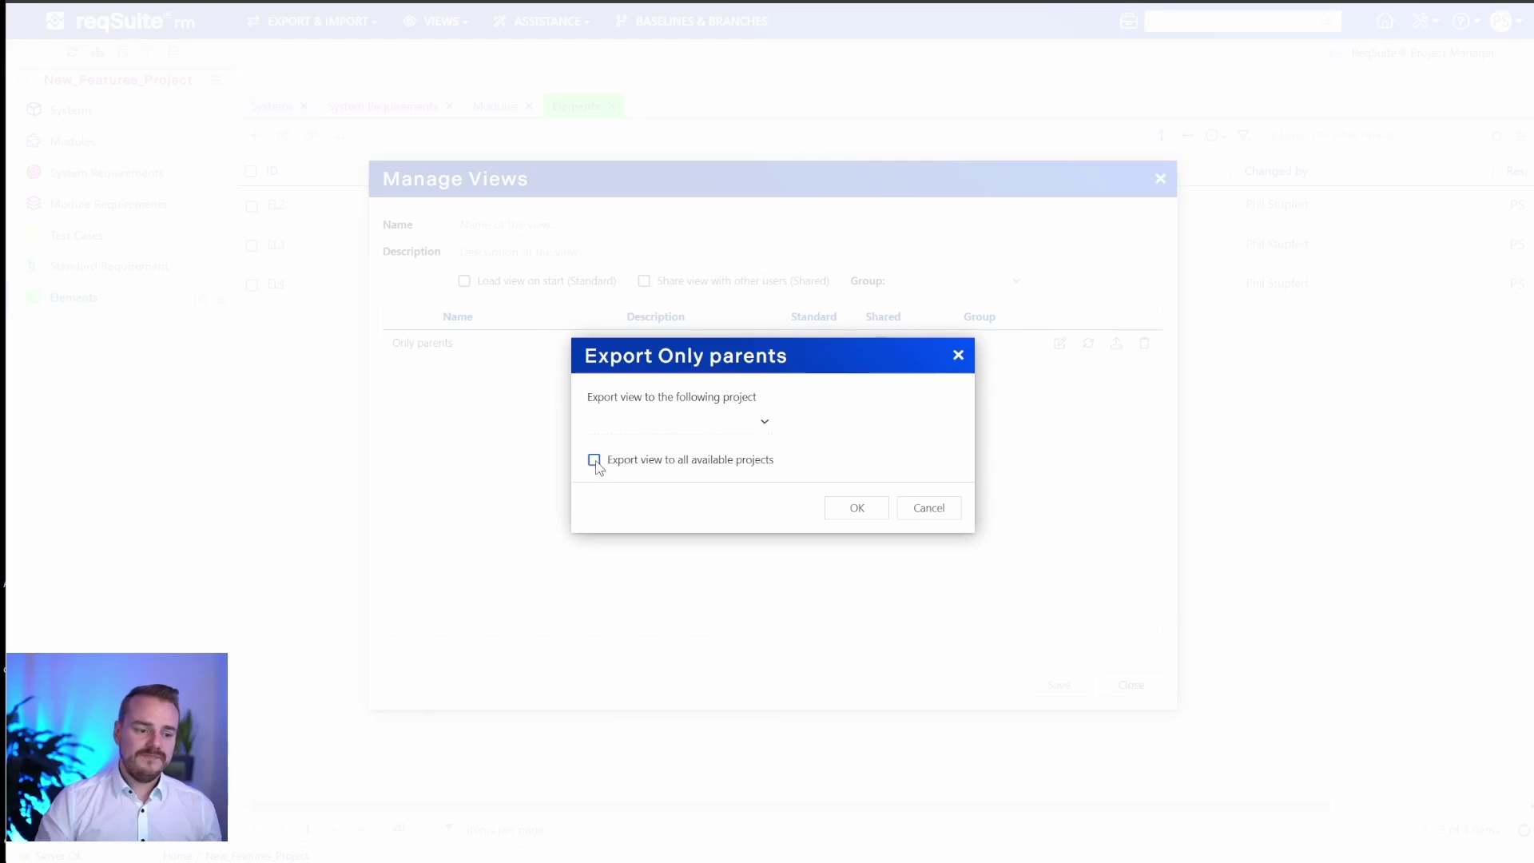
{"action": "left_click", "coordinate": [731, 422]}
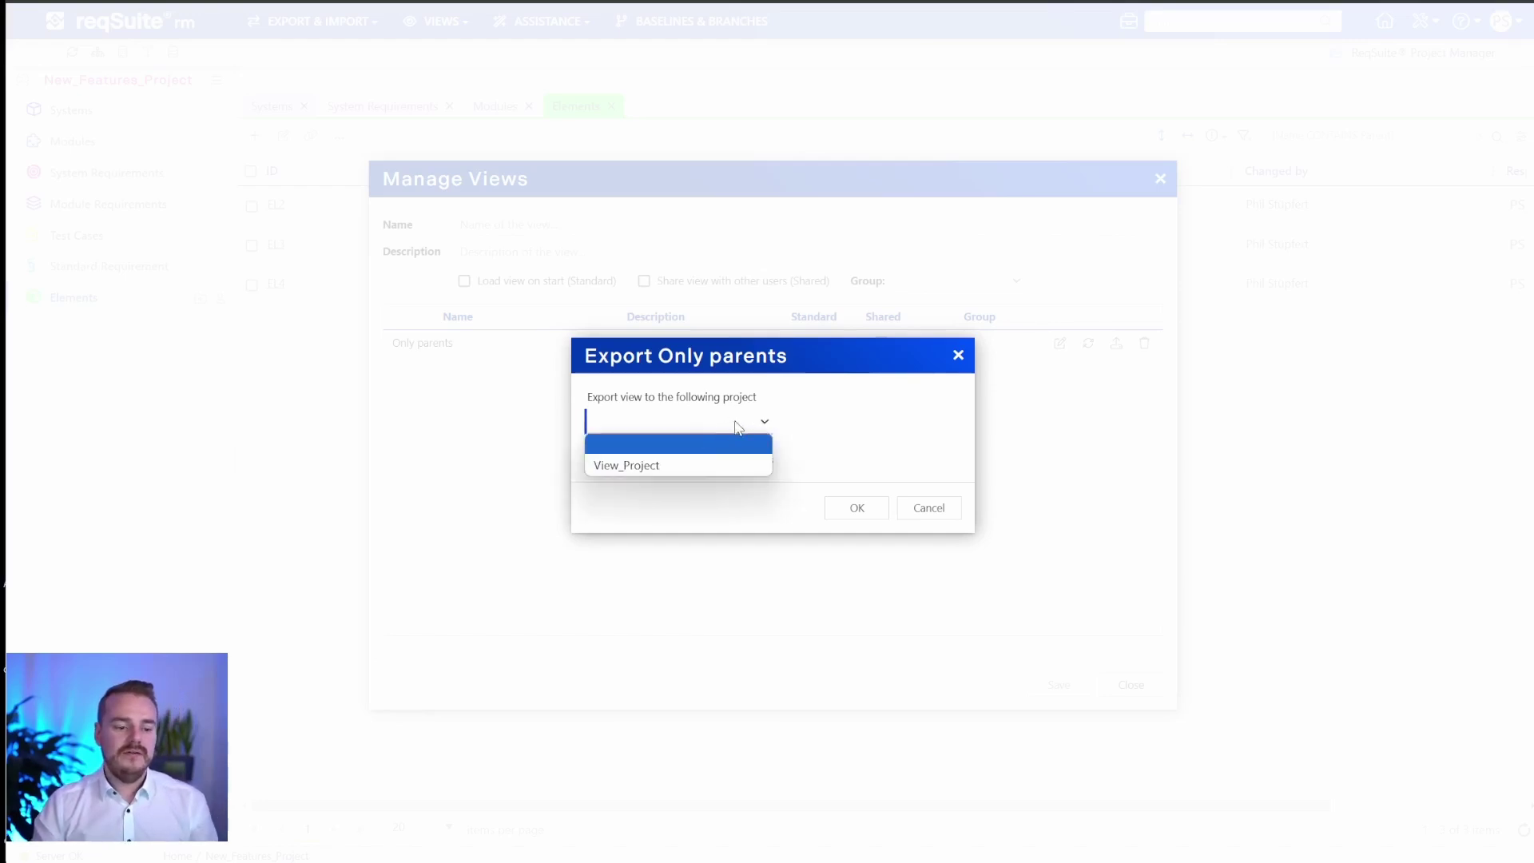
{"action": "left_click", "coordinate": [751, 424]}
{"action": "left_click", "coordinate": [759, 424]}
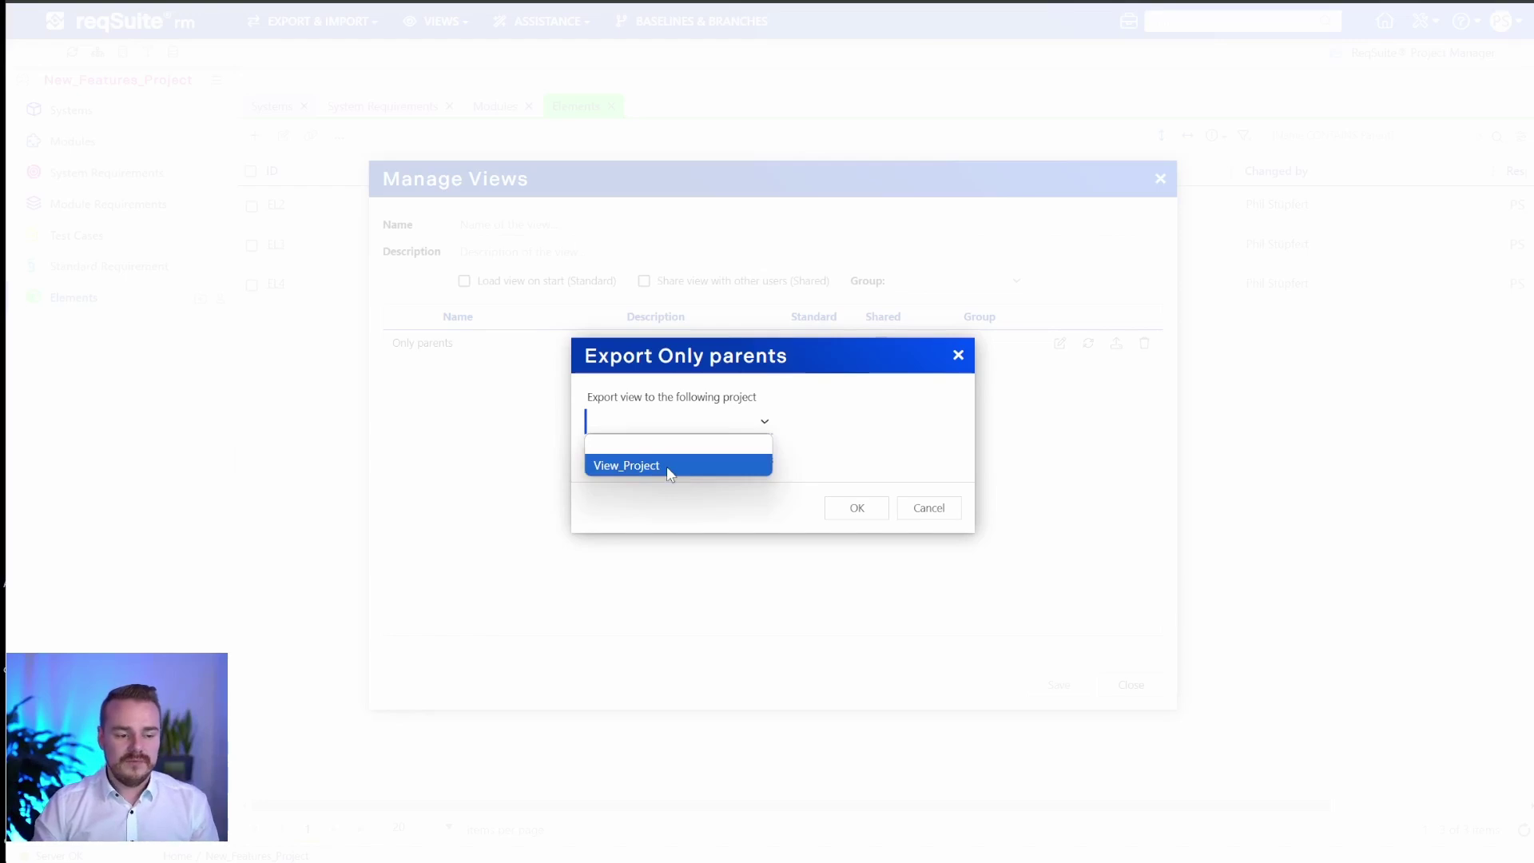
{"action": "left_click", "coordinate": [668, 468]}
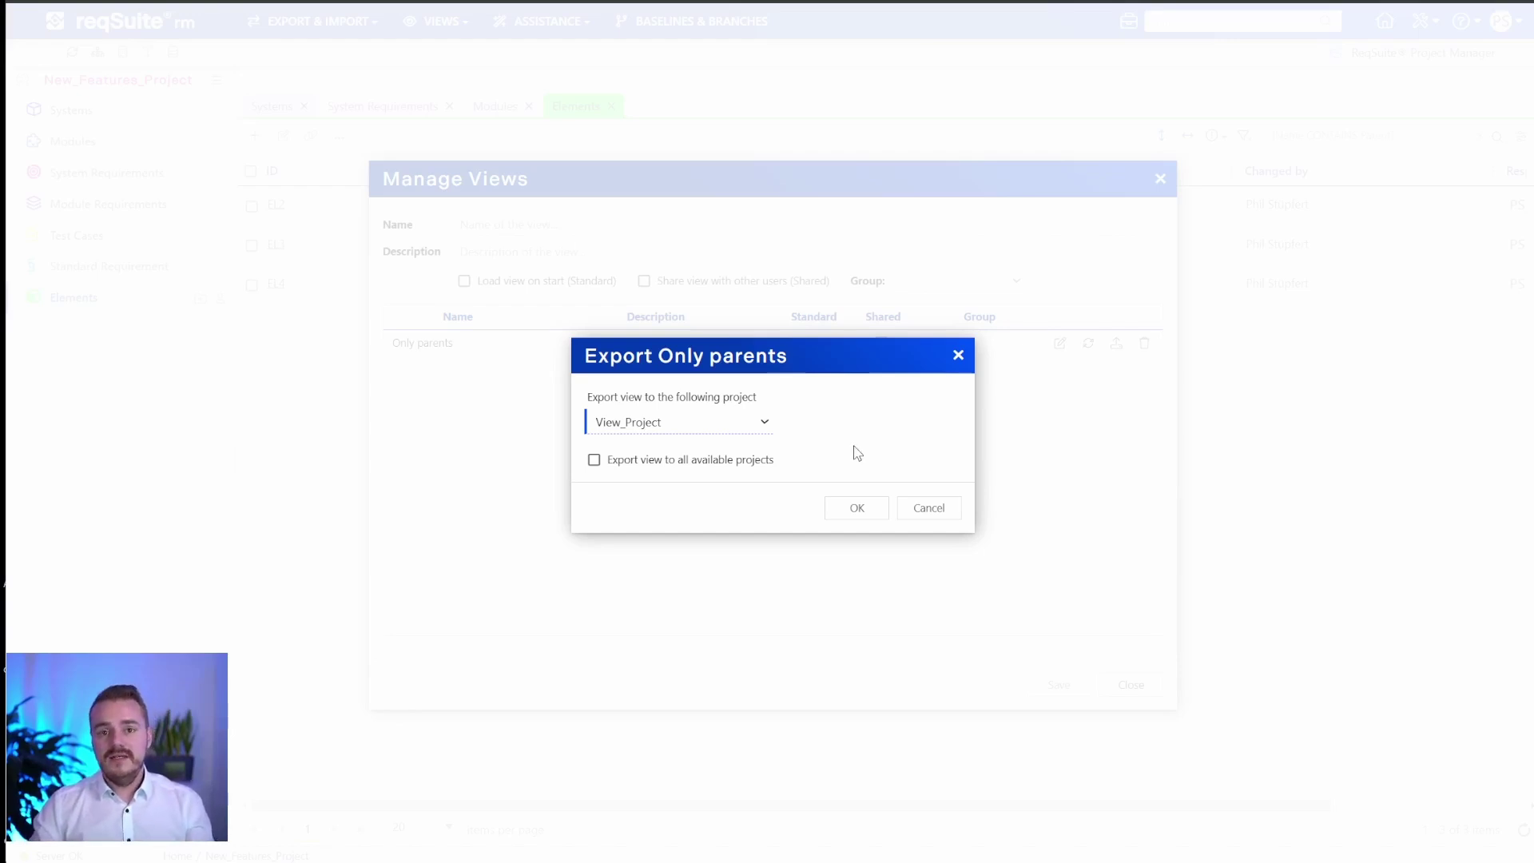
{"action": "left_click", "coordinate": [856, 513]}
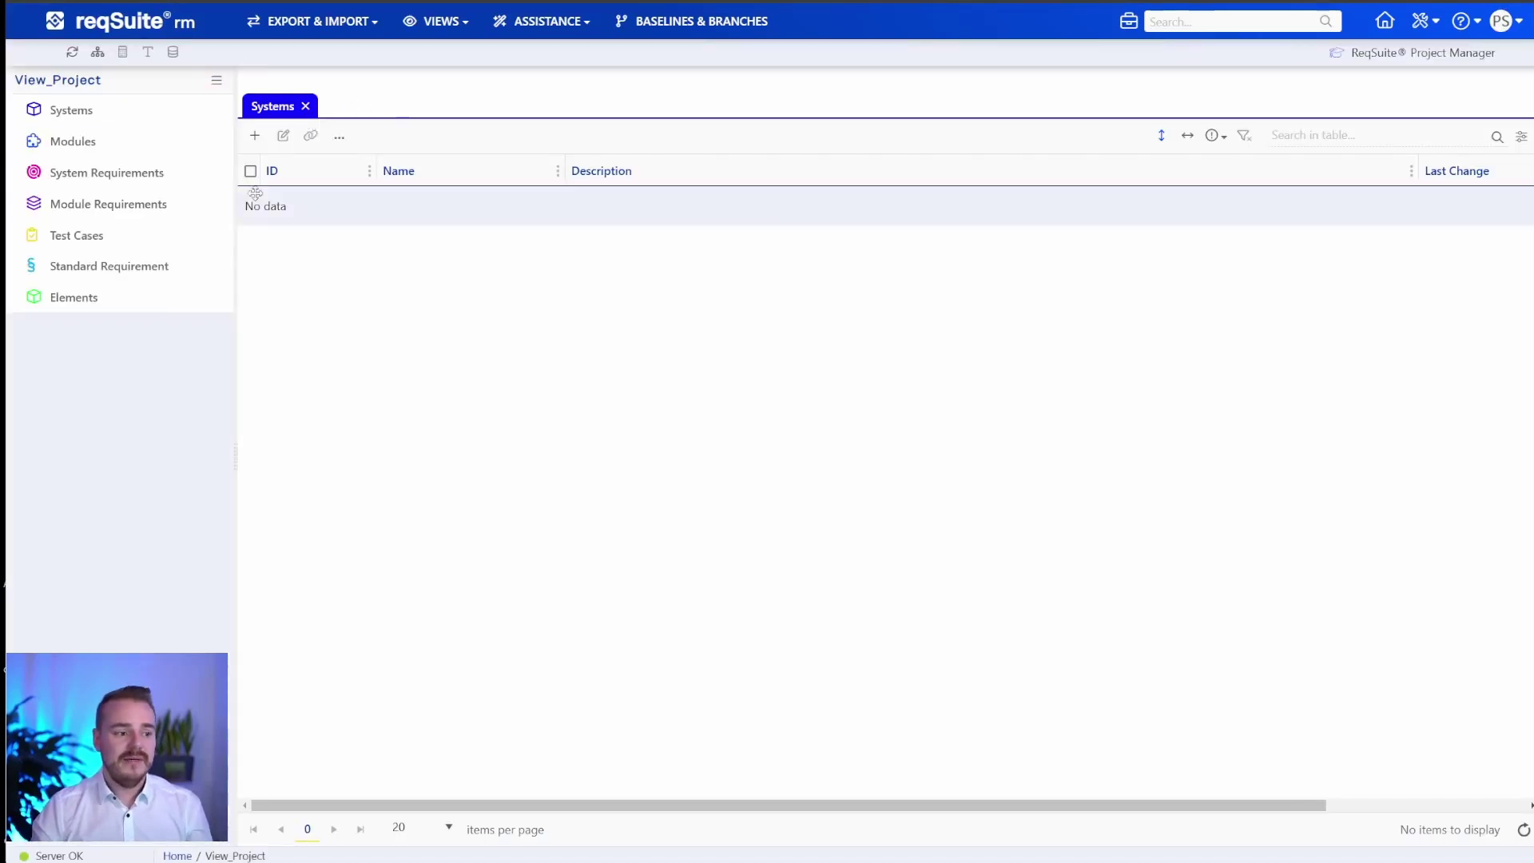
Load the exported view "Only parents 2" in View_Project and open the management of views
{"action": "left_click", "coordinate": [445, 25]}
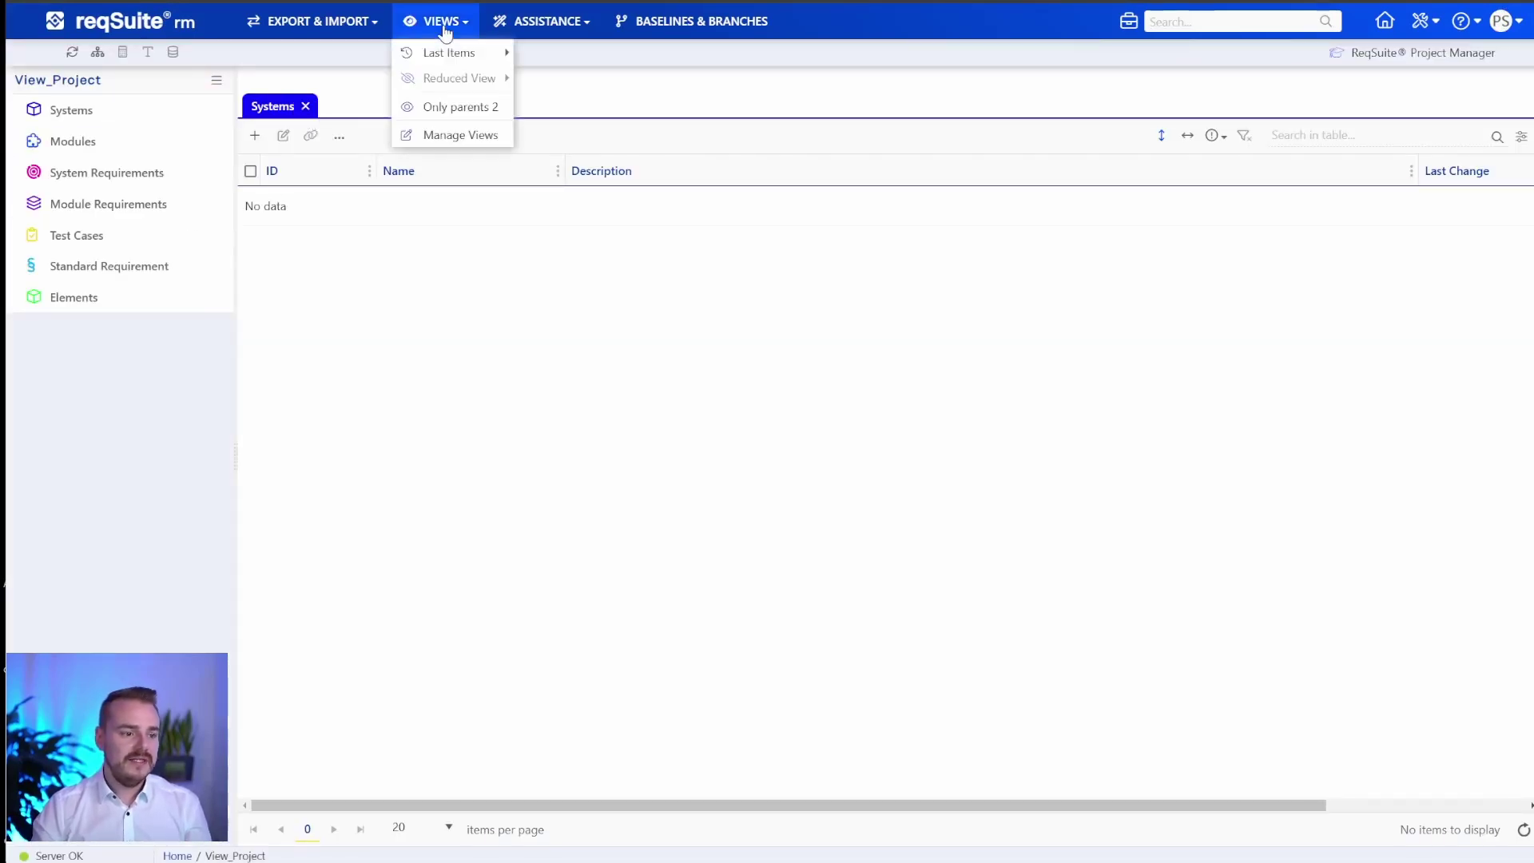
{"action": "left_click", "coordinate": [483, 107]}
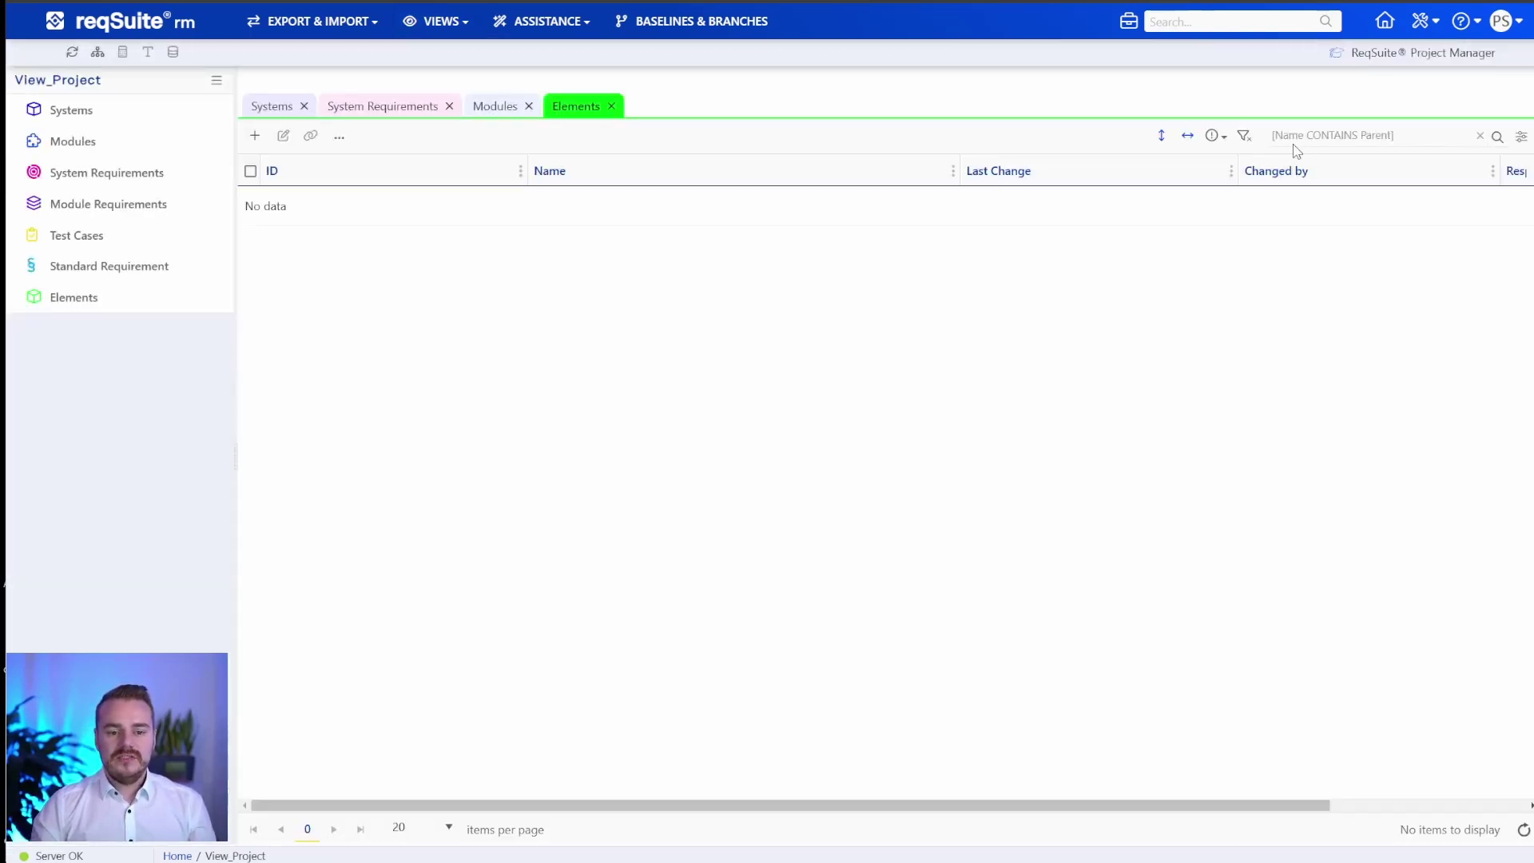
{"action": "left_click", "coordinate": [442, 22]}
{"action": "left_click", "coordinate": [464, 137]}
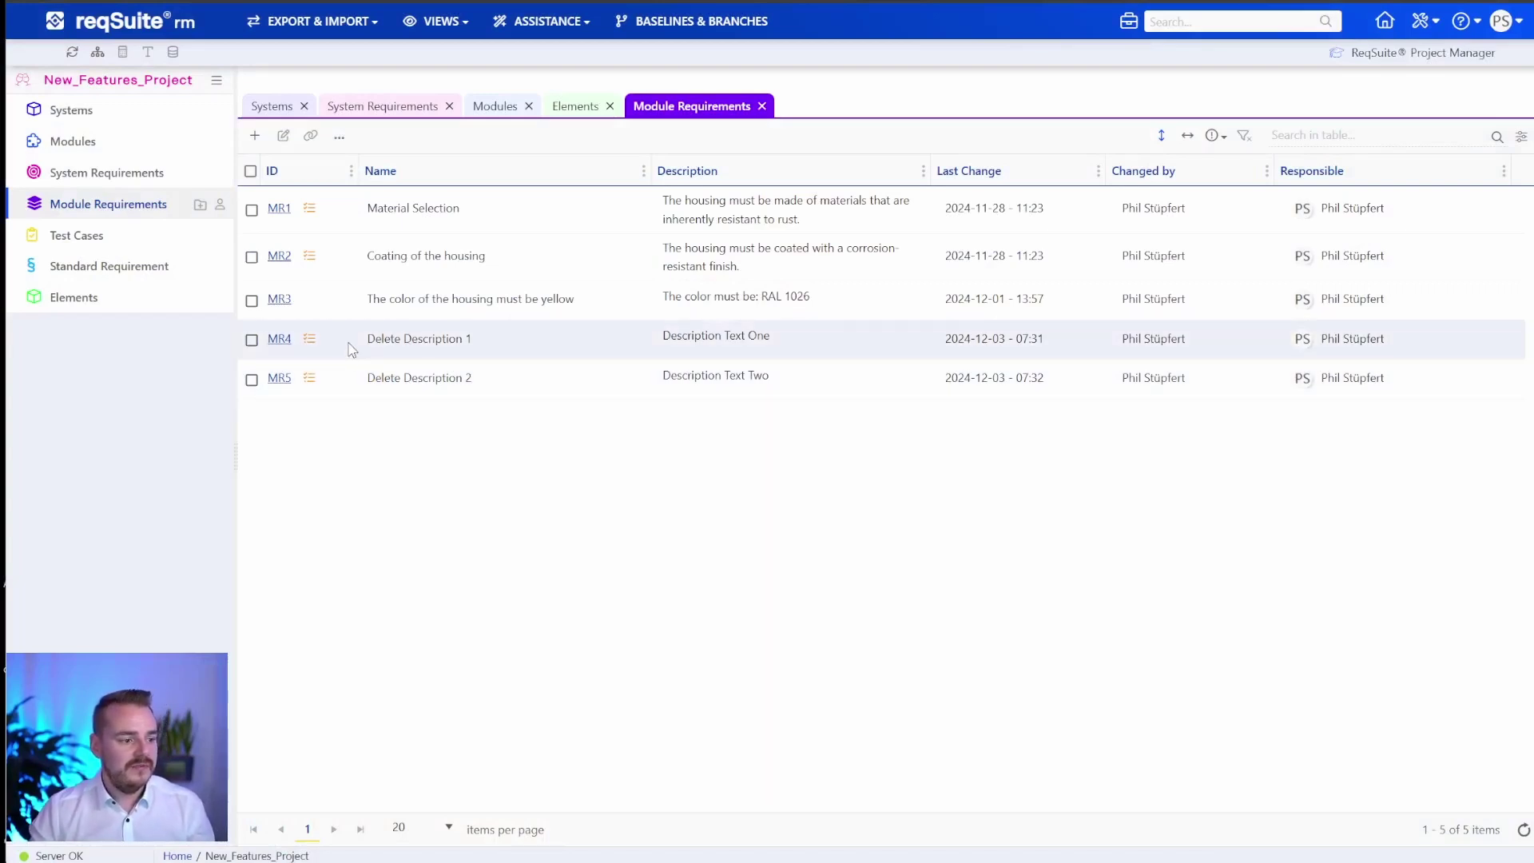
Bulk edit module requirements MR4 and MR5 in New_Features_Project to clear their descriptions, previewing the changes before saving
{"action": "left_click", "coordinate": [251, 380]}
{"action": "left_click", "coordinate": [251, 339]}
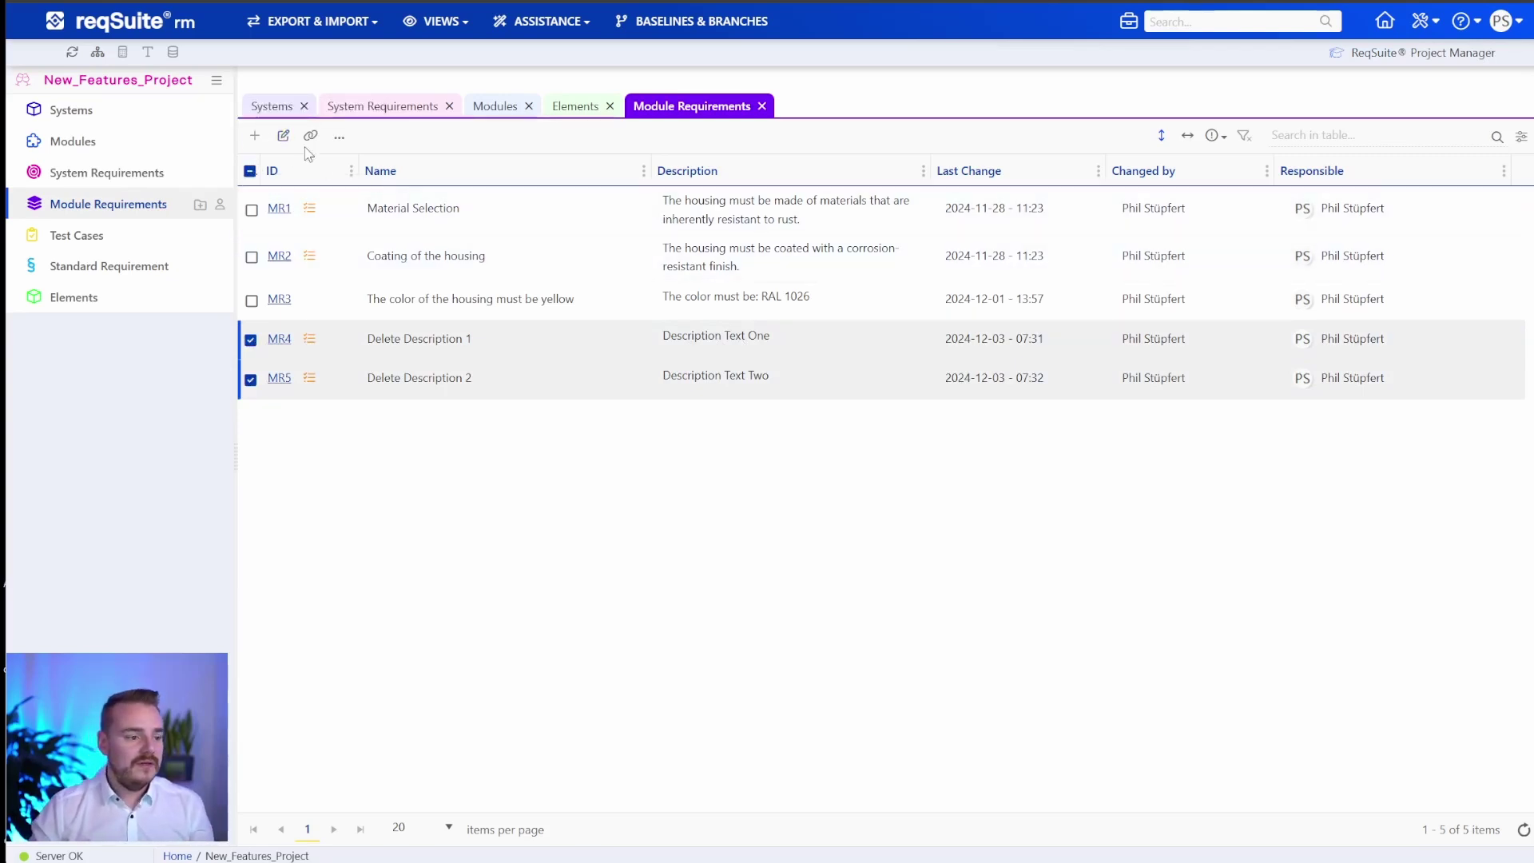
{"action": "left_click", "coordinate": [285, 137]}
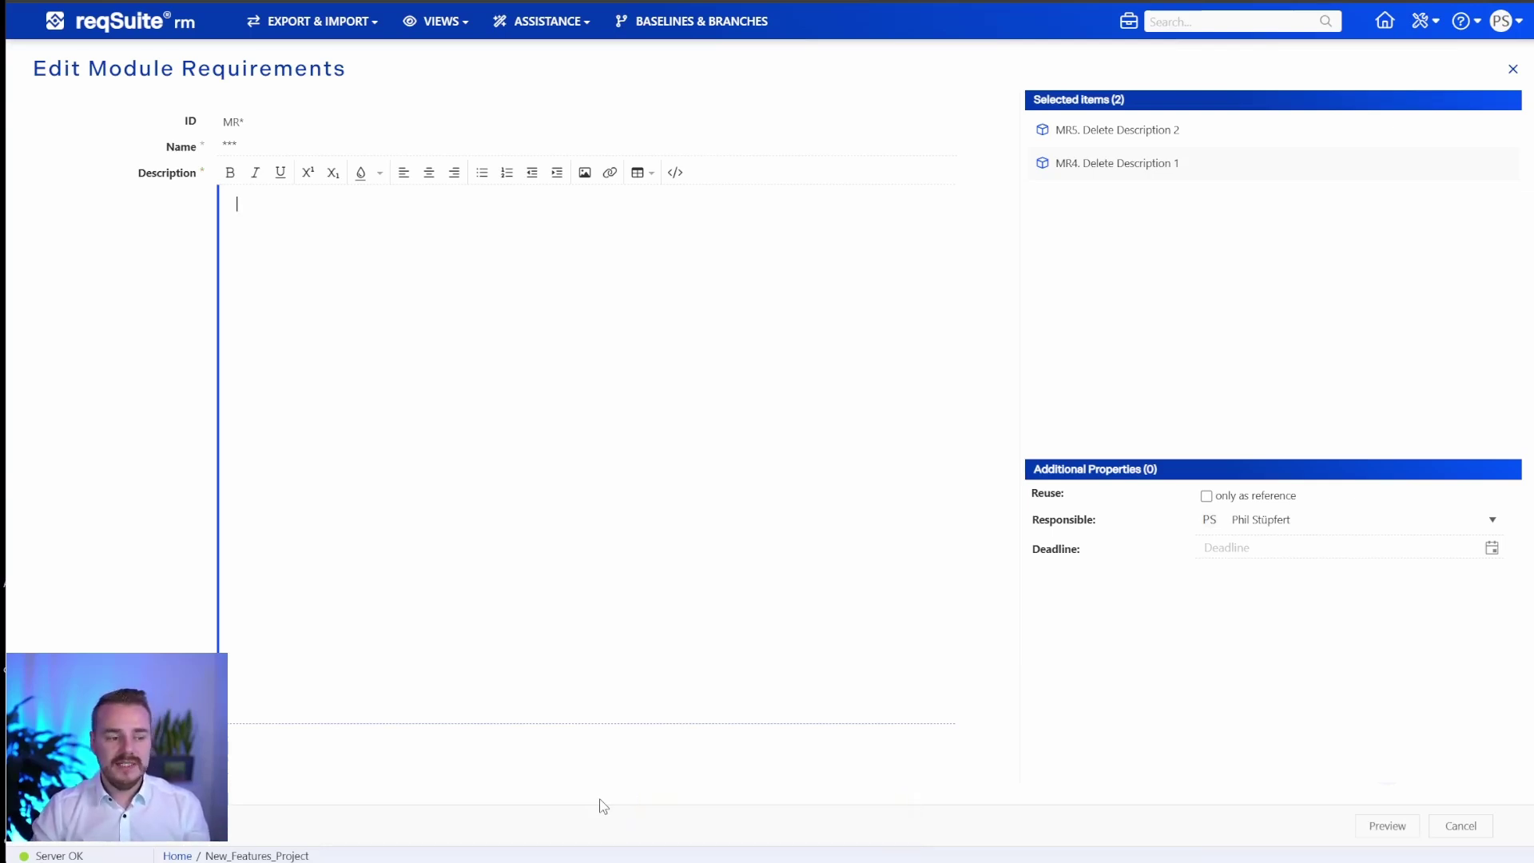
{"action": "left_click", "coordinate": [1387, 825]}
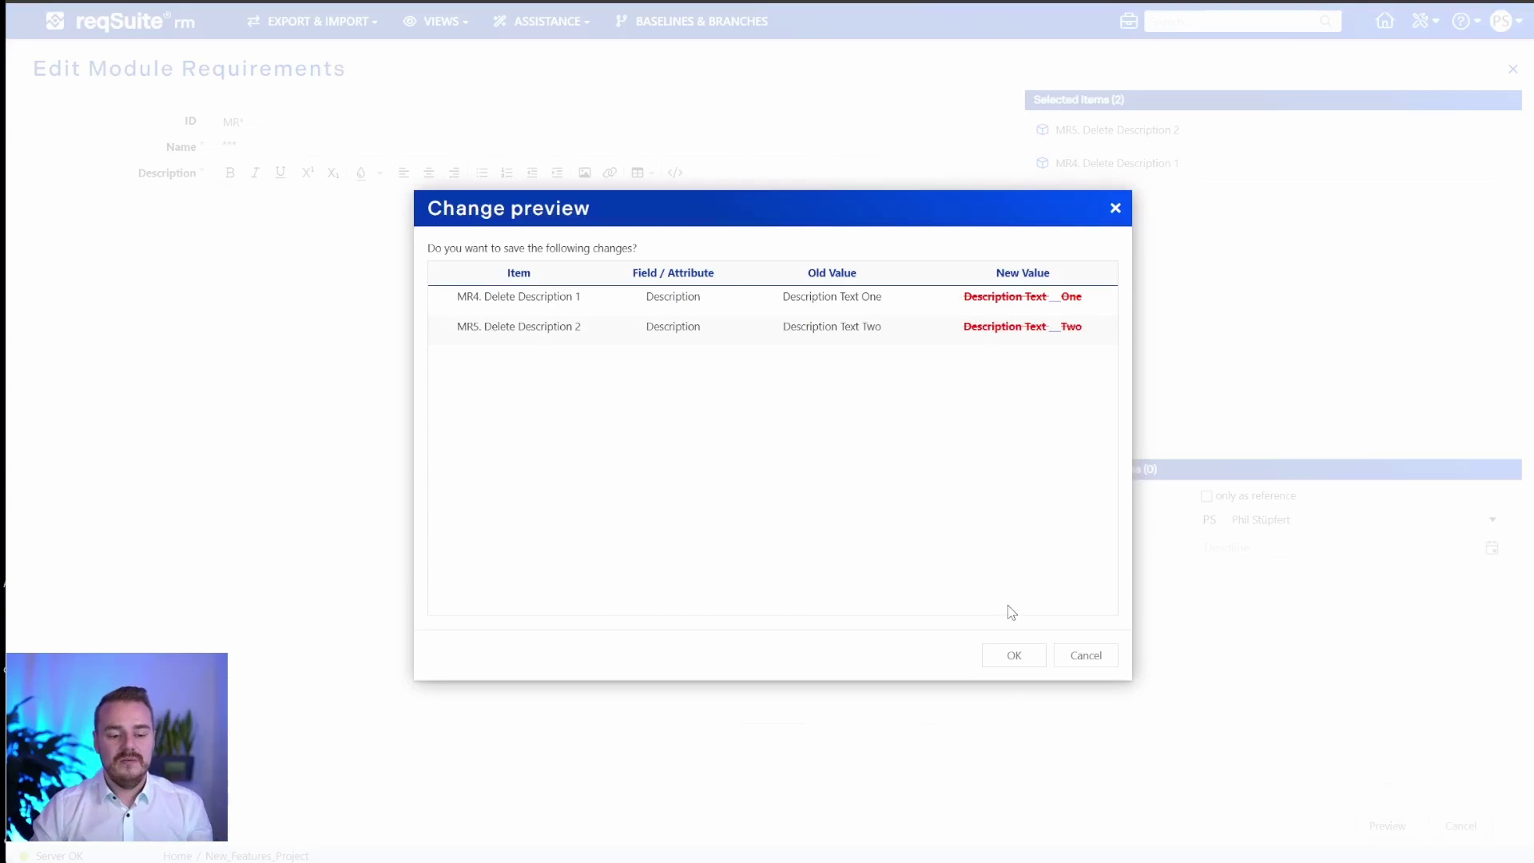
{"action": "left_click", "coordinate": [1017, 655]}
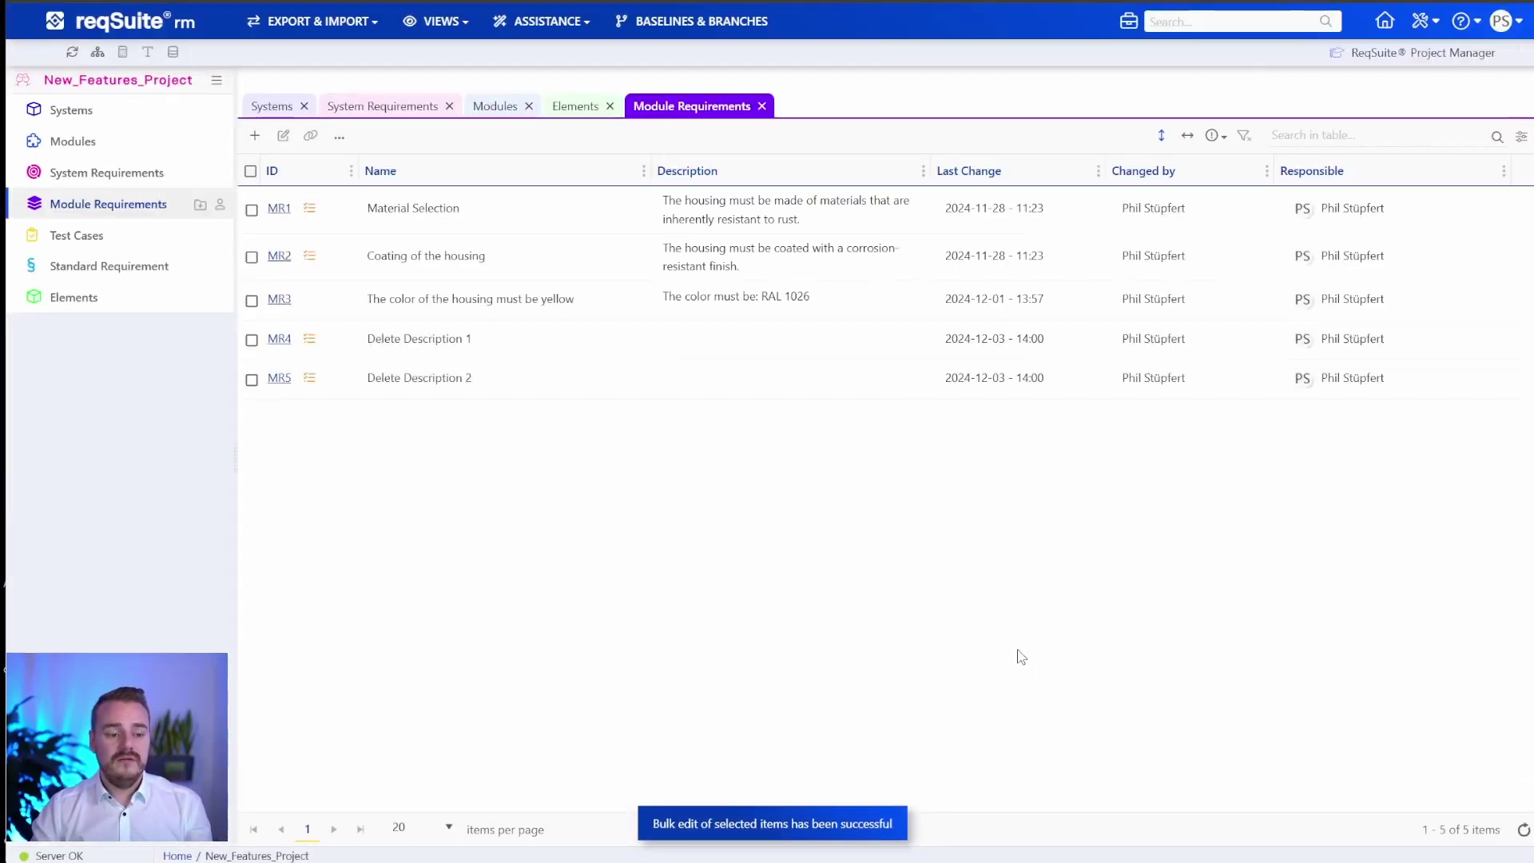